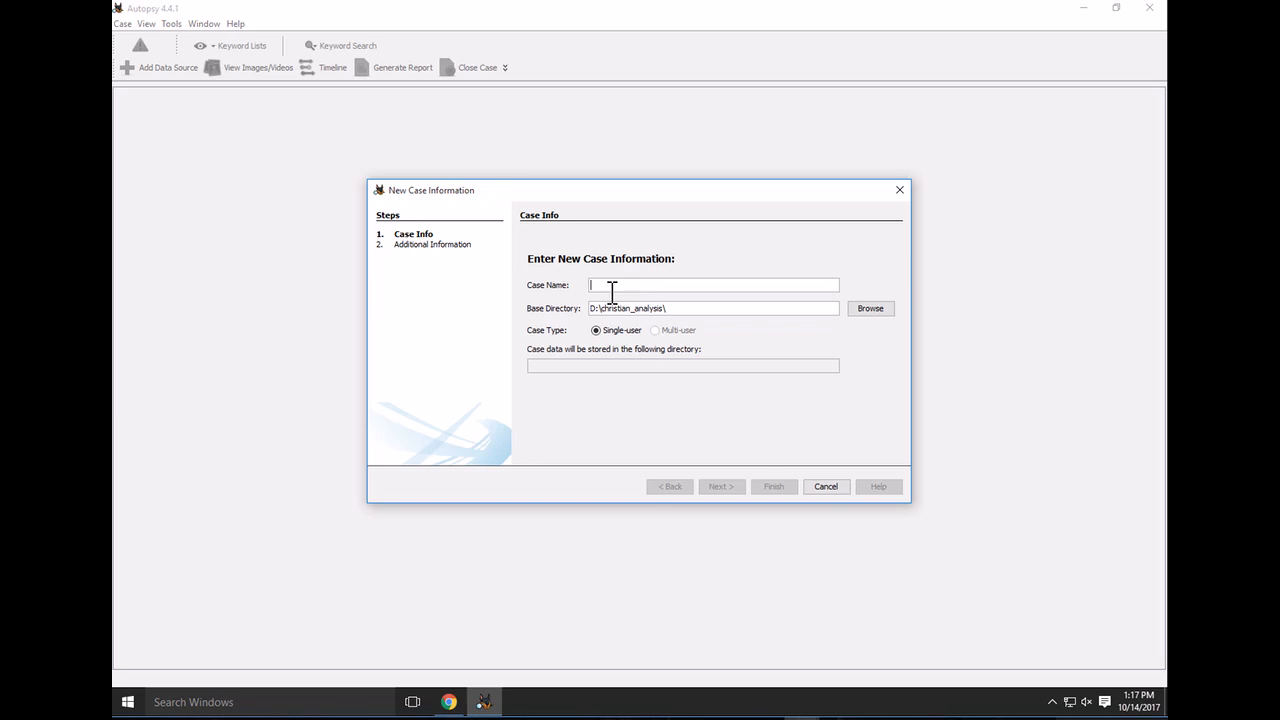
Name the case Malware and set its base directory to D:\christian
text(Malware)
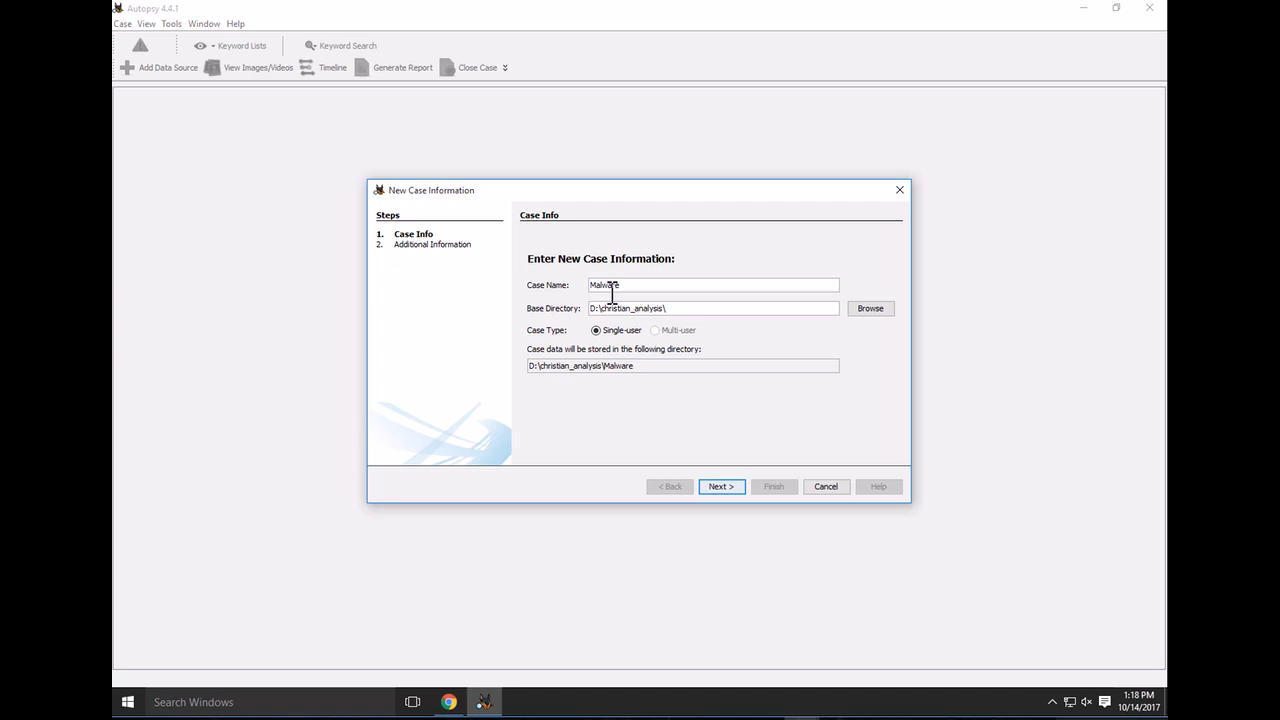
click(870, 309)
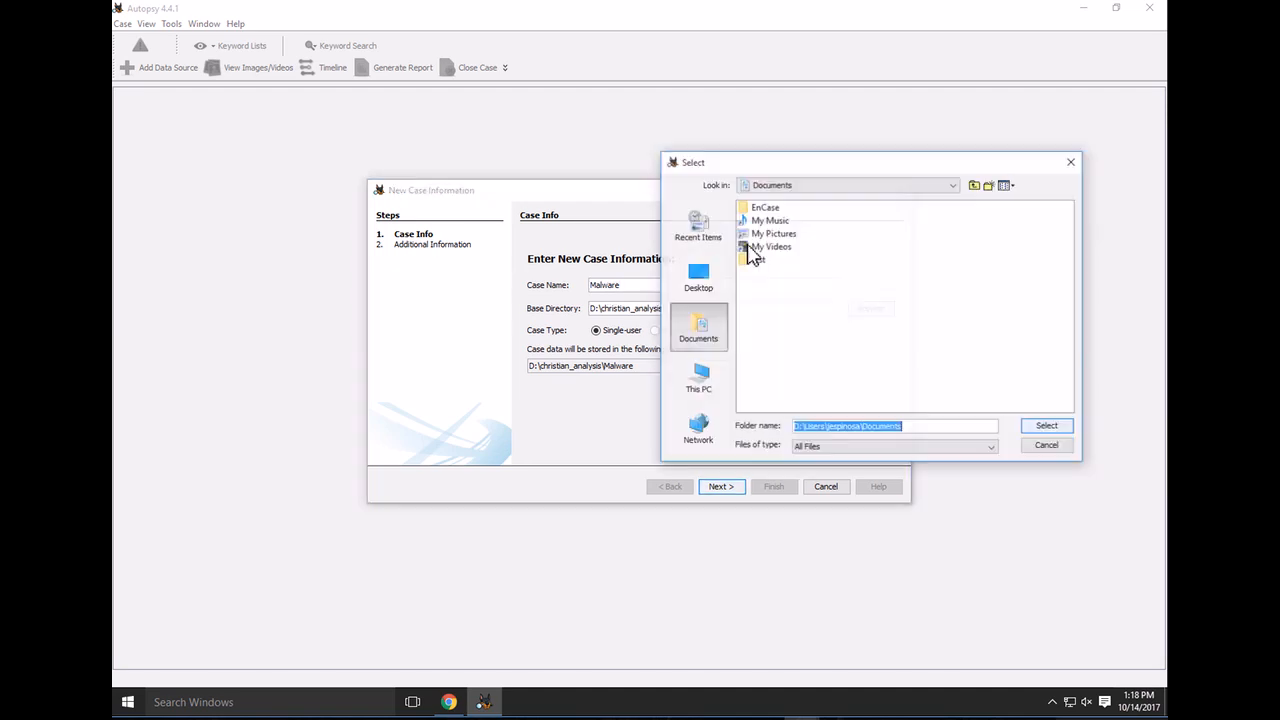
click(706, 393)
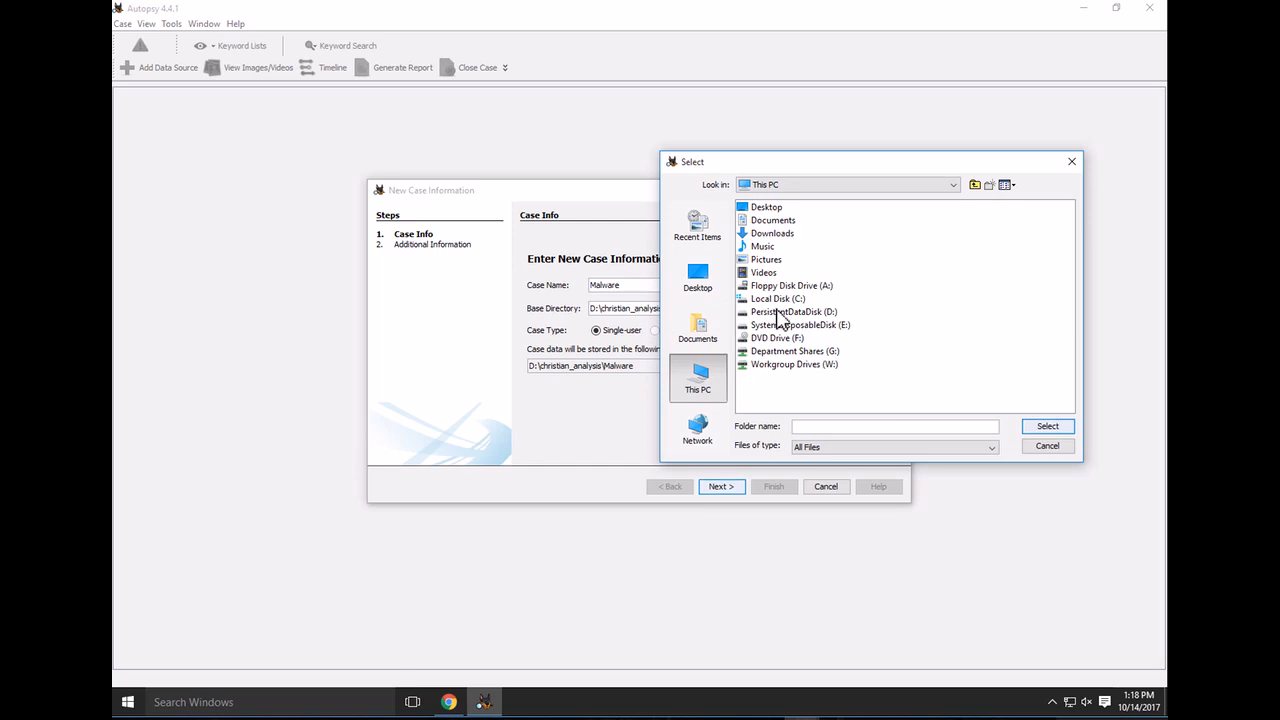
double_click(779, 313)
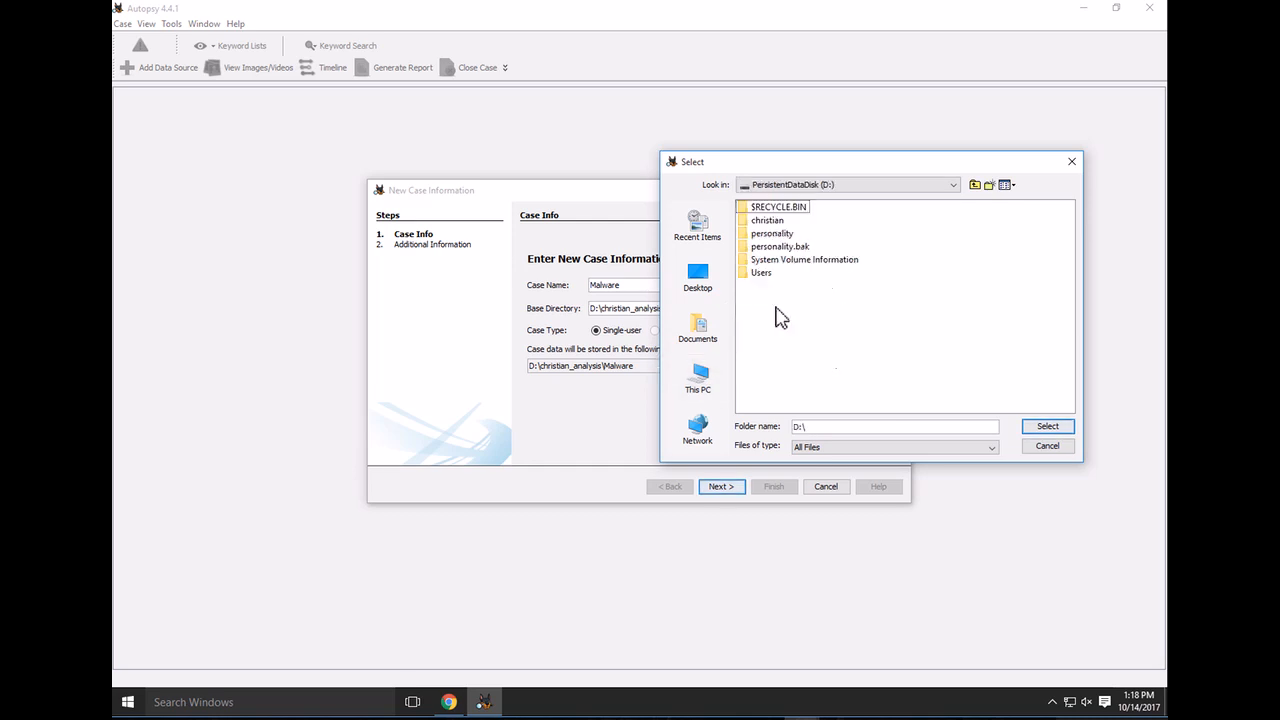
double_click(767, 222)
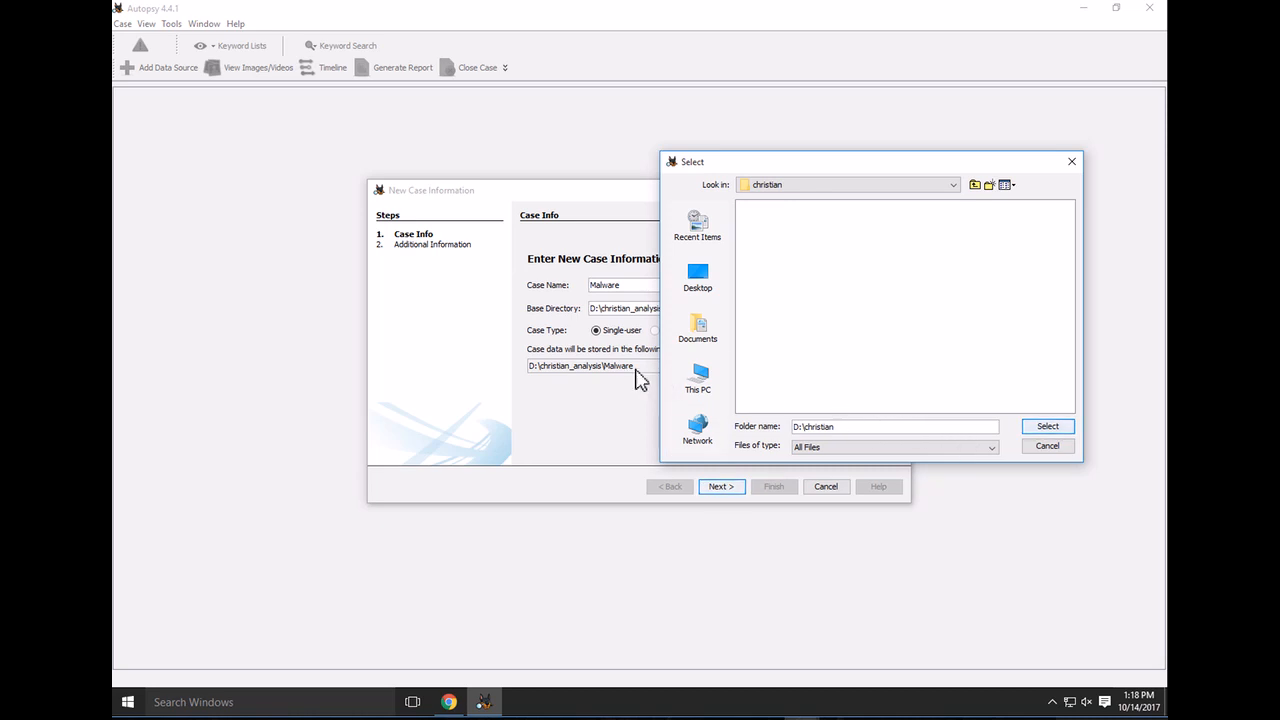
click(1047, 427)
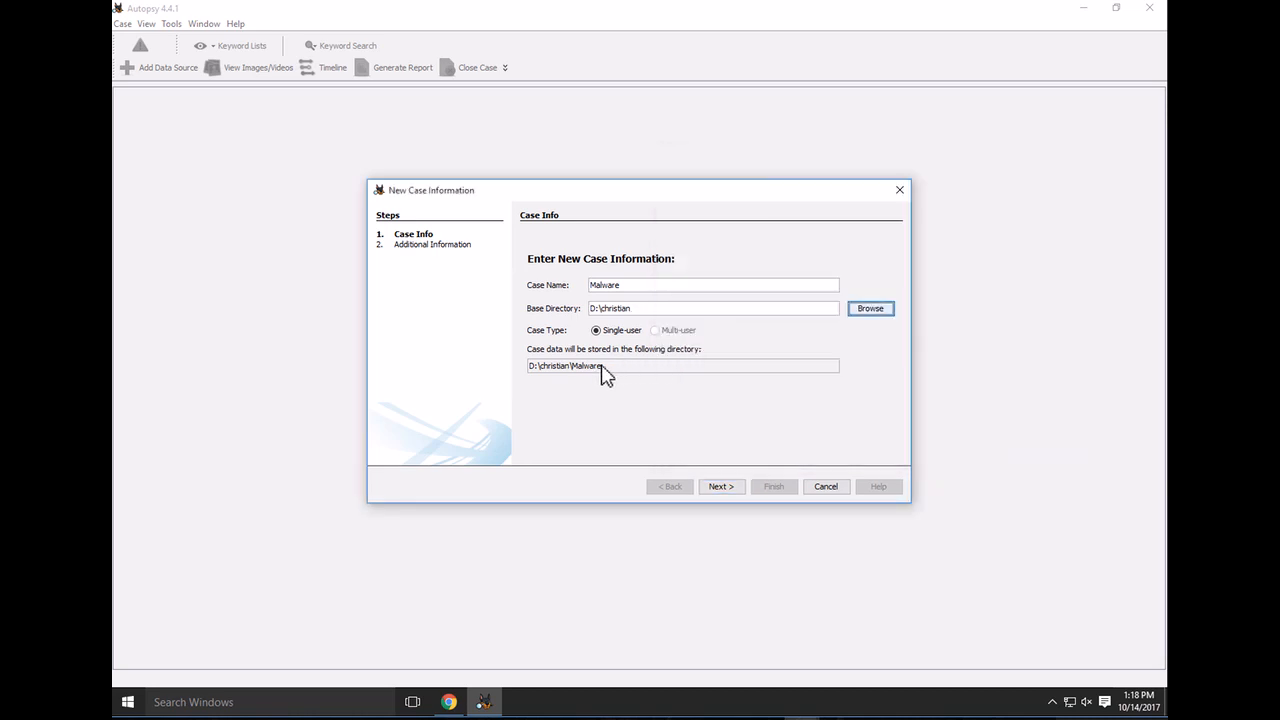
Check the case storage path and advance to the optional Additional Information step
double_click(576, 366)
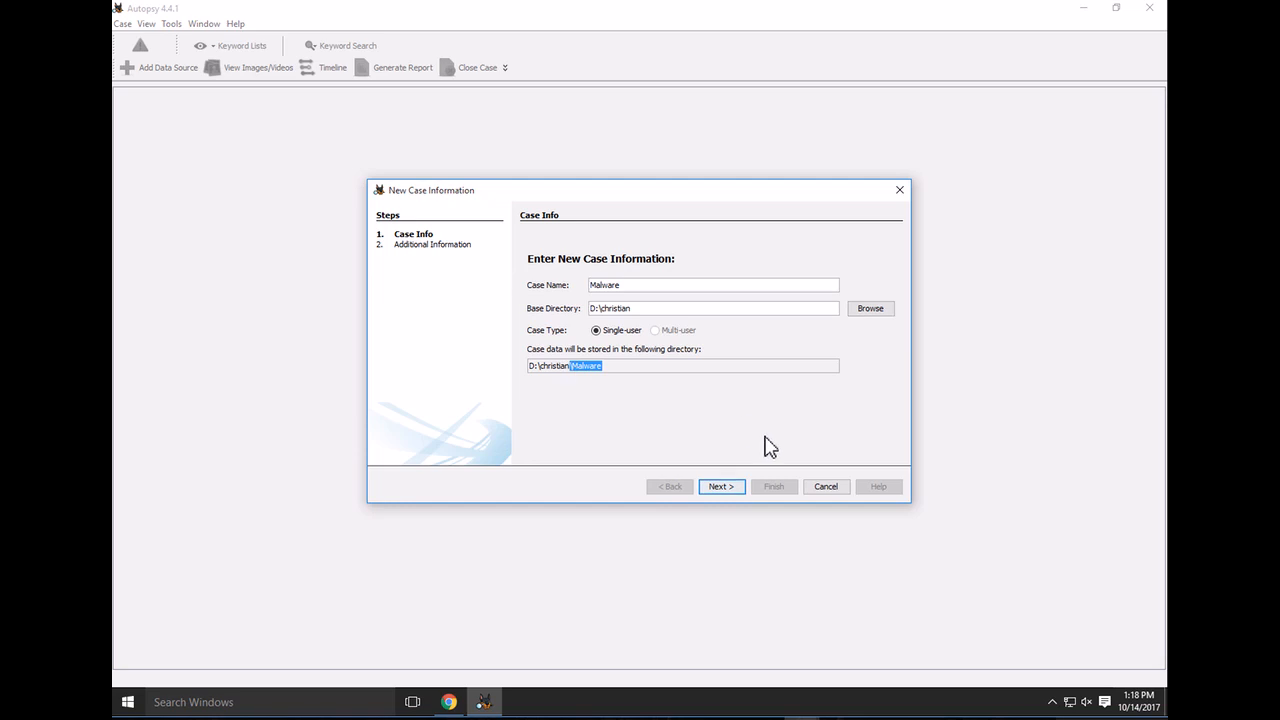
click(728, 488)
click(630, 268)
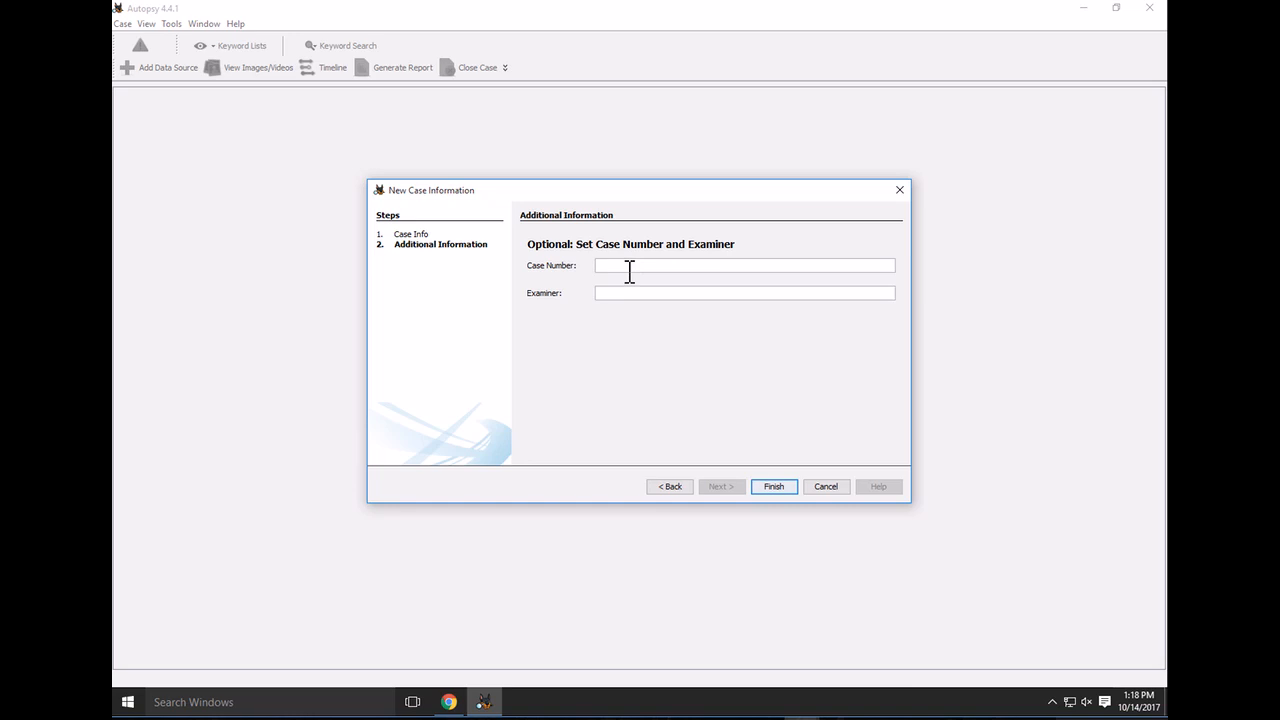
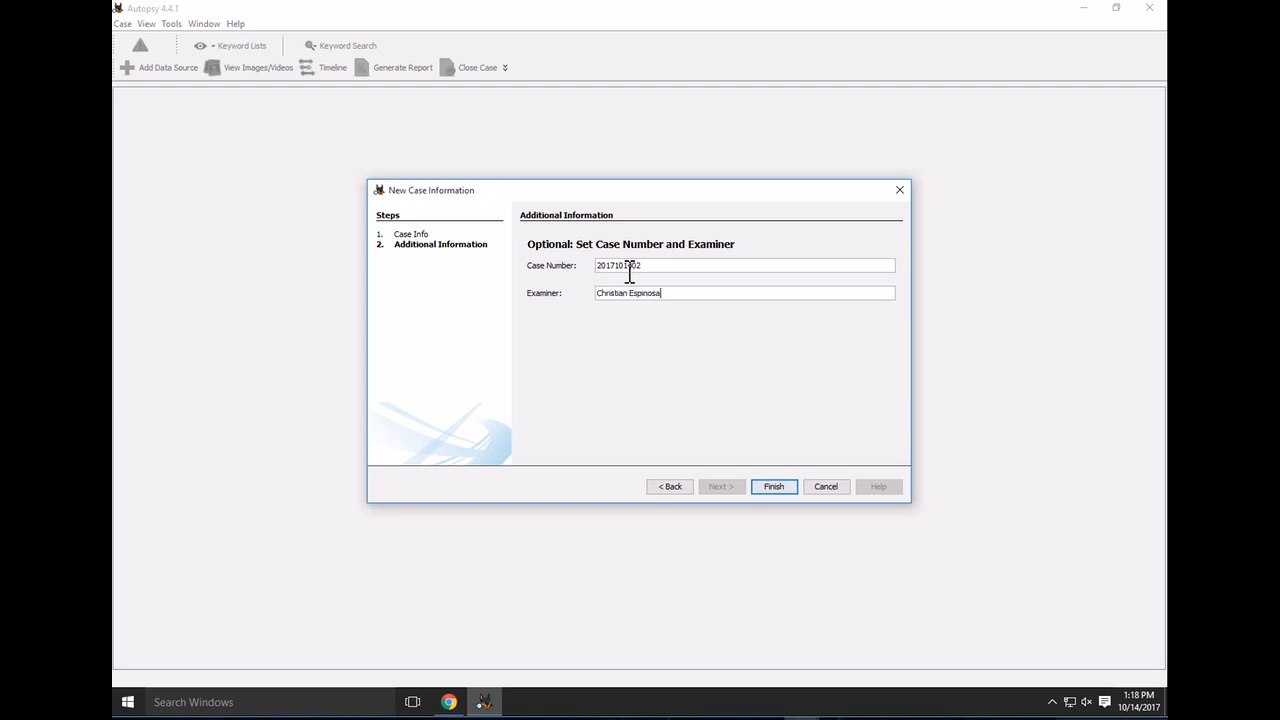
Enter the case number and the examiner's name, then finish creating the Malware case
click(773, 488)
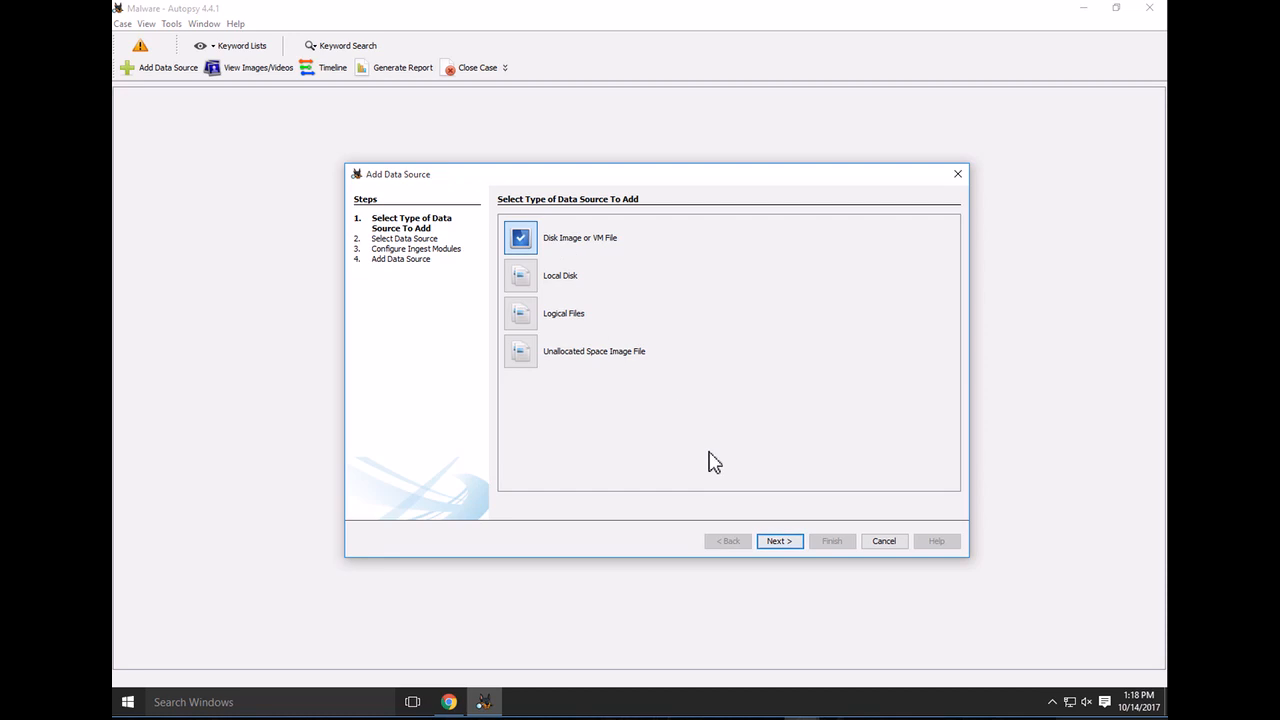
Add C:\Lab Files\Forensic Images\Maryville_Malware\Maryville_Malware.E01 as the disk image data source
click(780, 541)
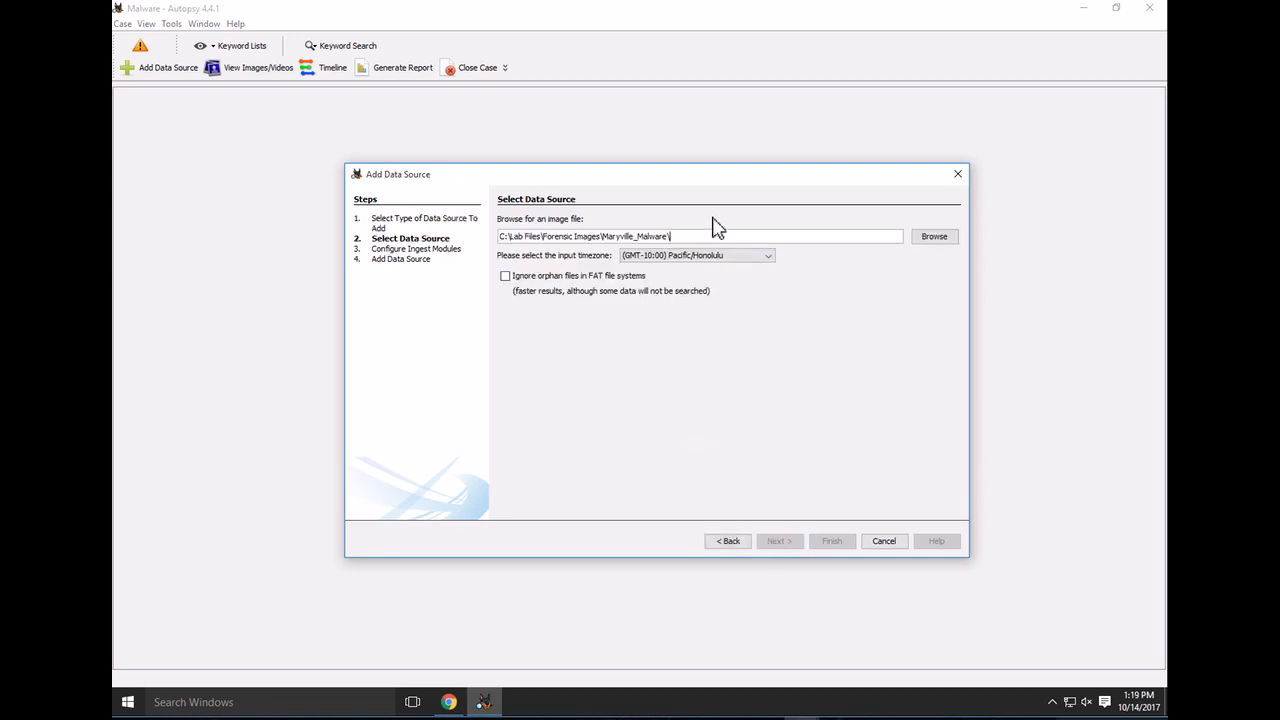
click(938, 240)
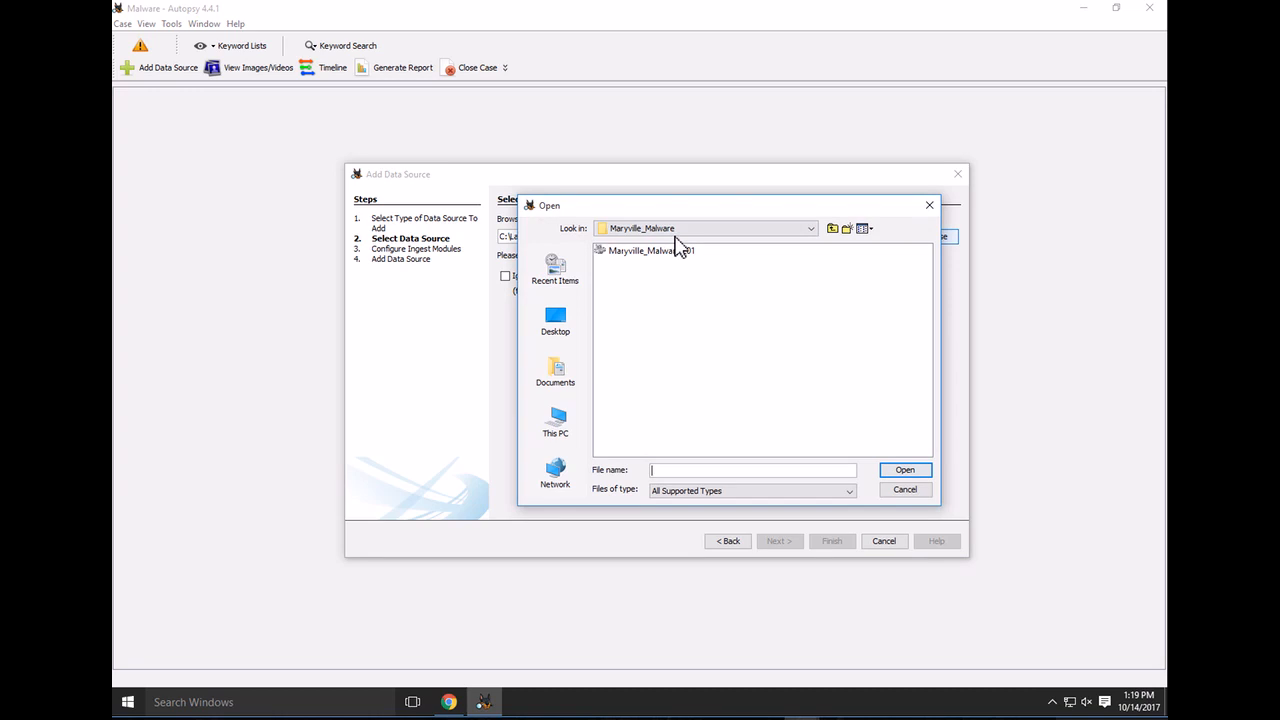
click(727, 236)
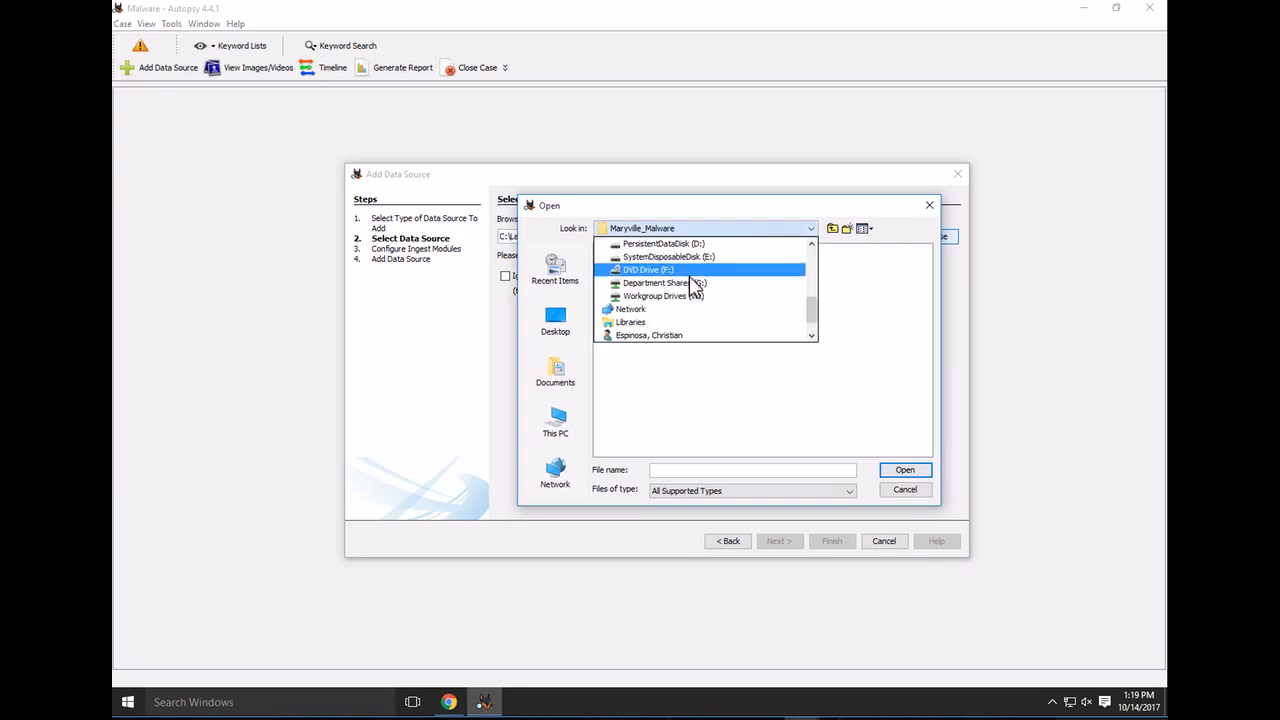
scroll(693, 287, up, 1)
scroll(693, 287, up, 1)
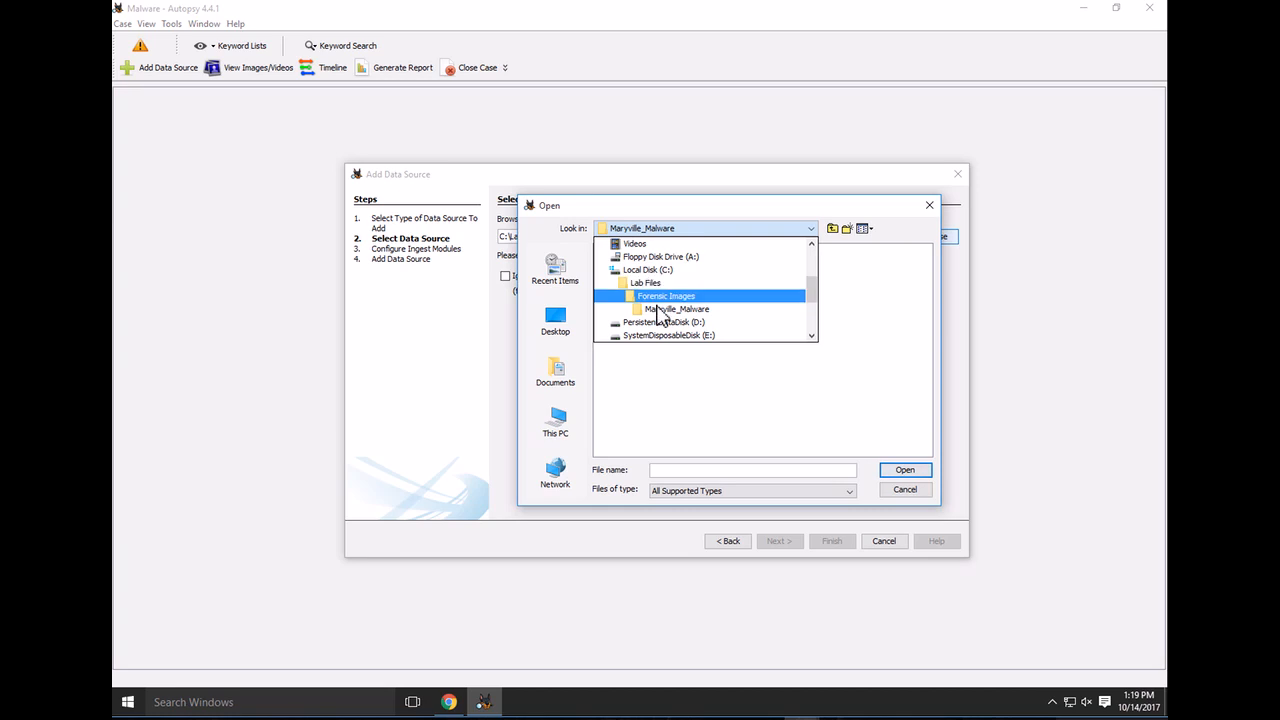
click(658, 297)
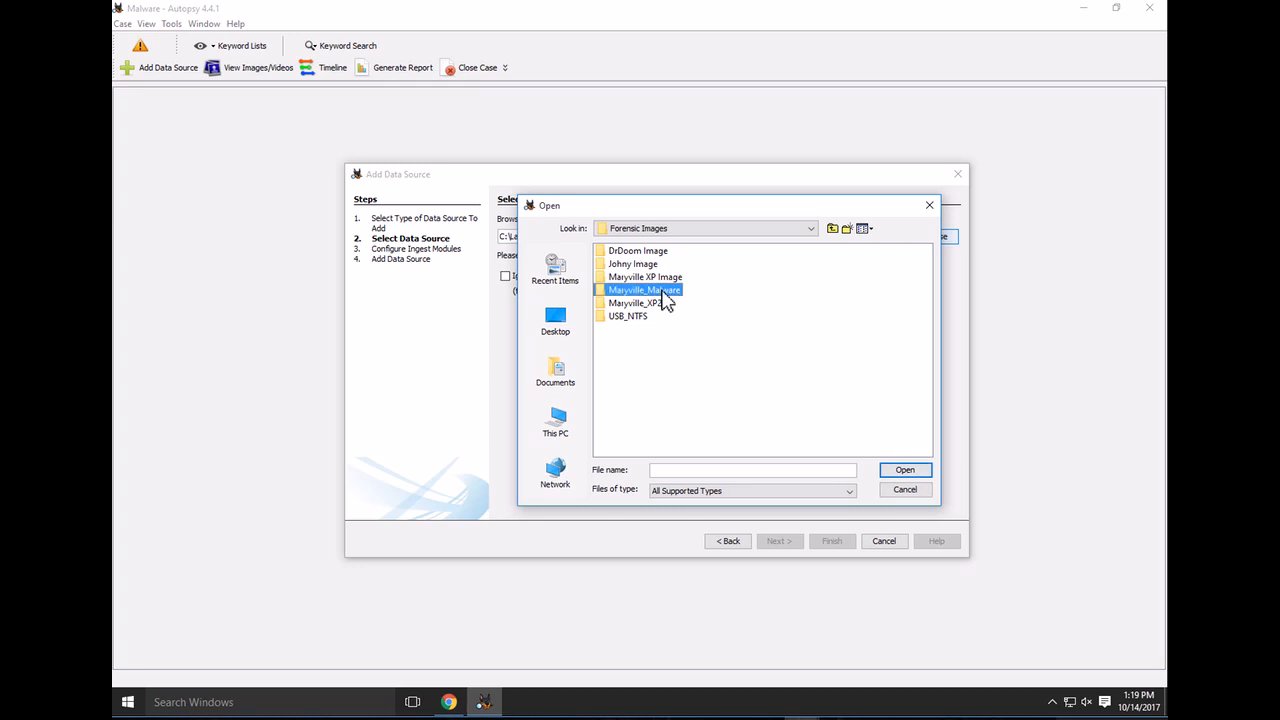
double_click(662, 292)
click(655, 252)
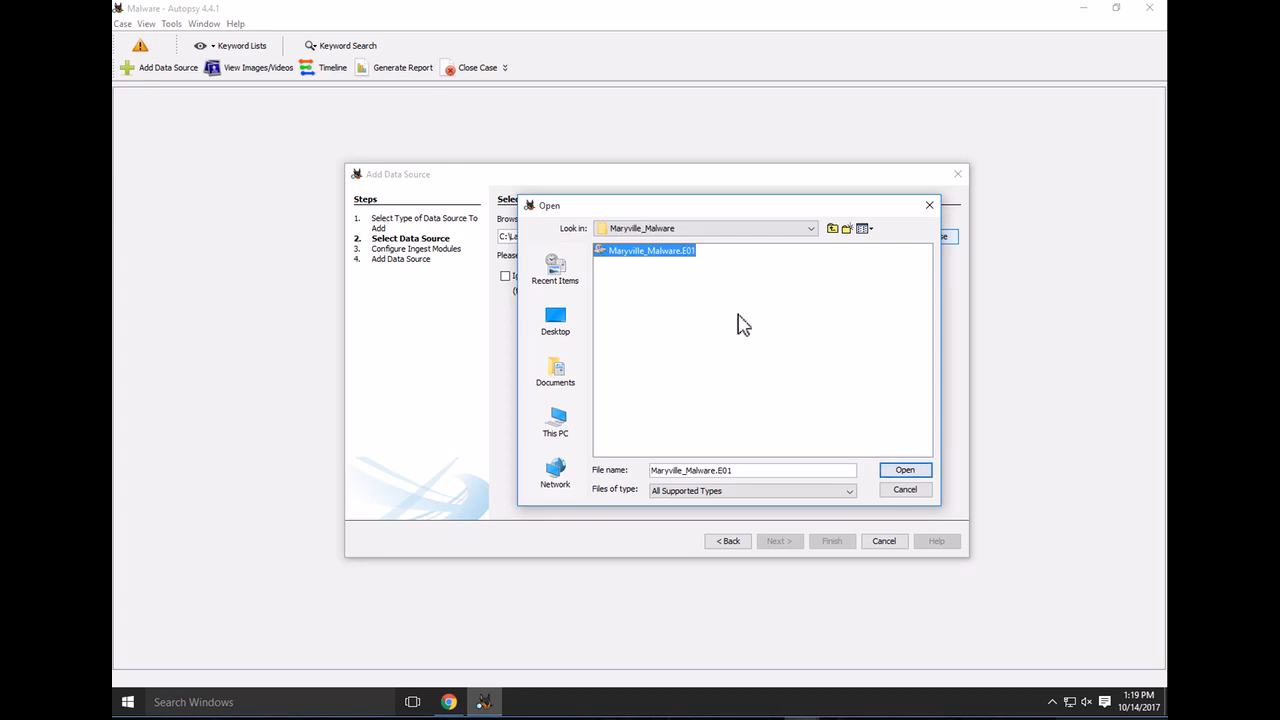
click(906, 470)
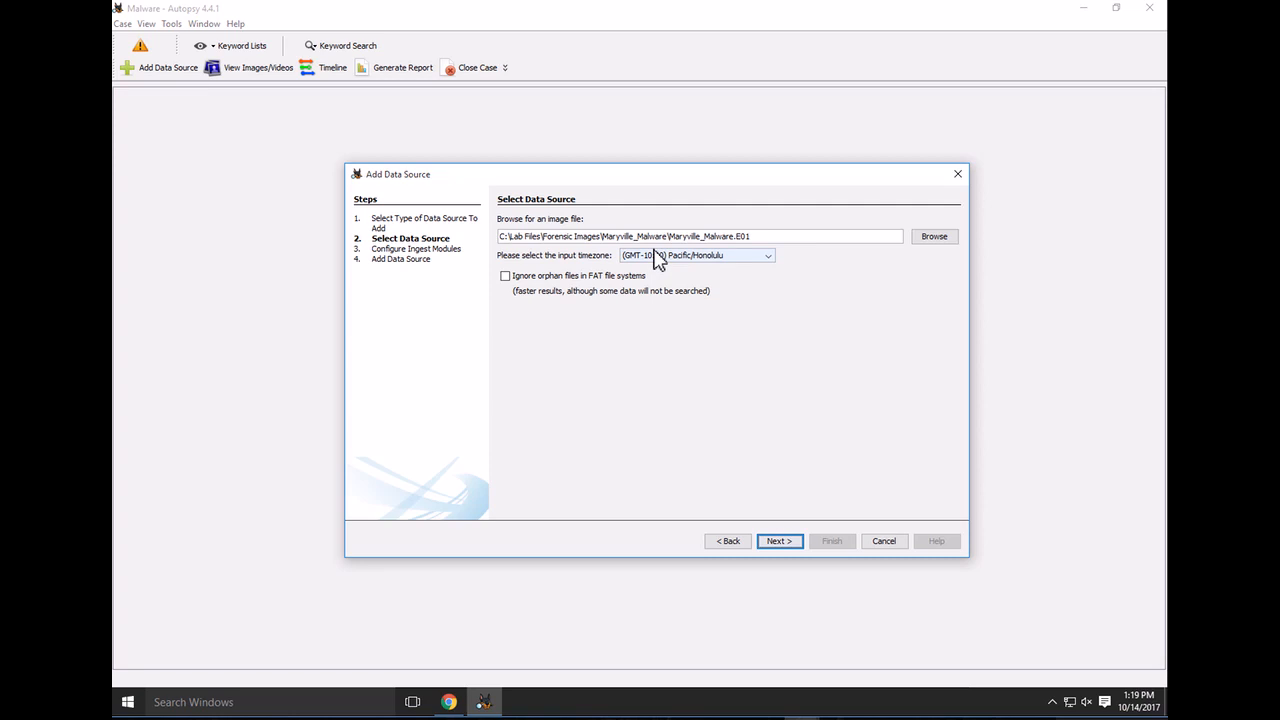
click(786, 541)
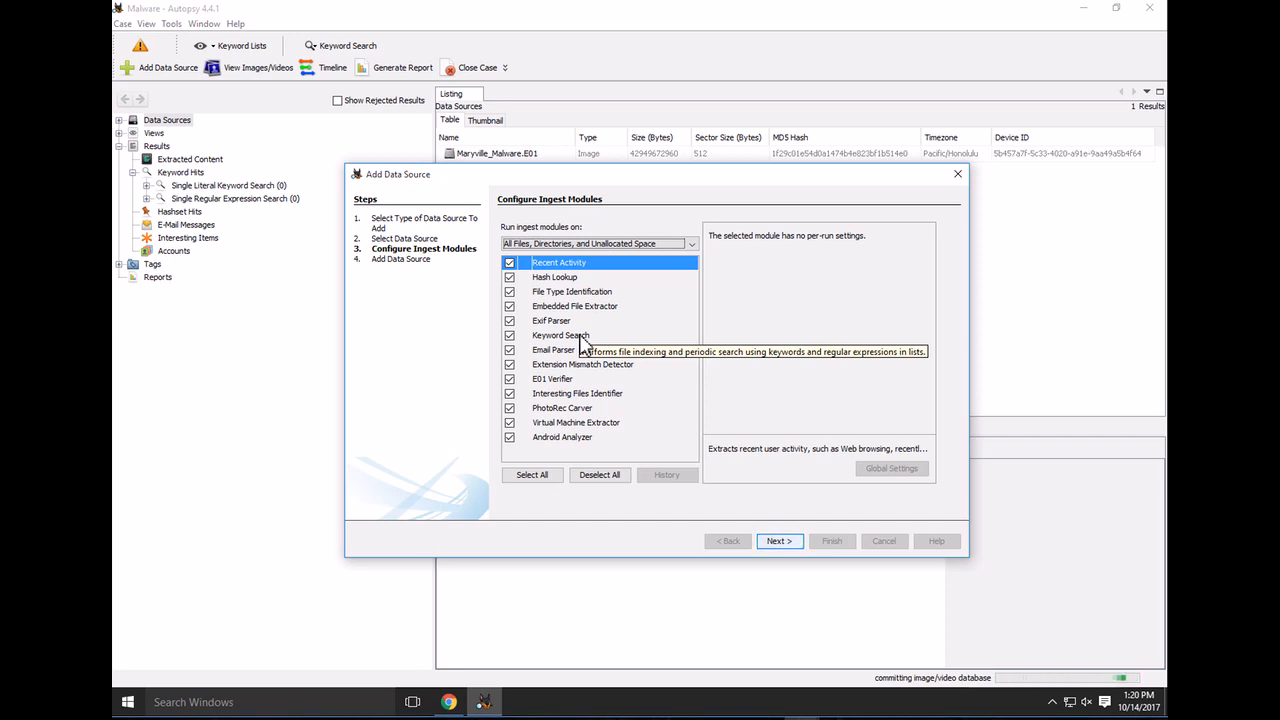
Enable Phone Numbers, IP Addresses, URLs and Credit Card Numbers lists in Keyword Search, then start ingest
click(580, 337)
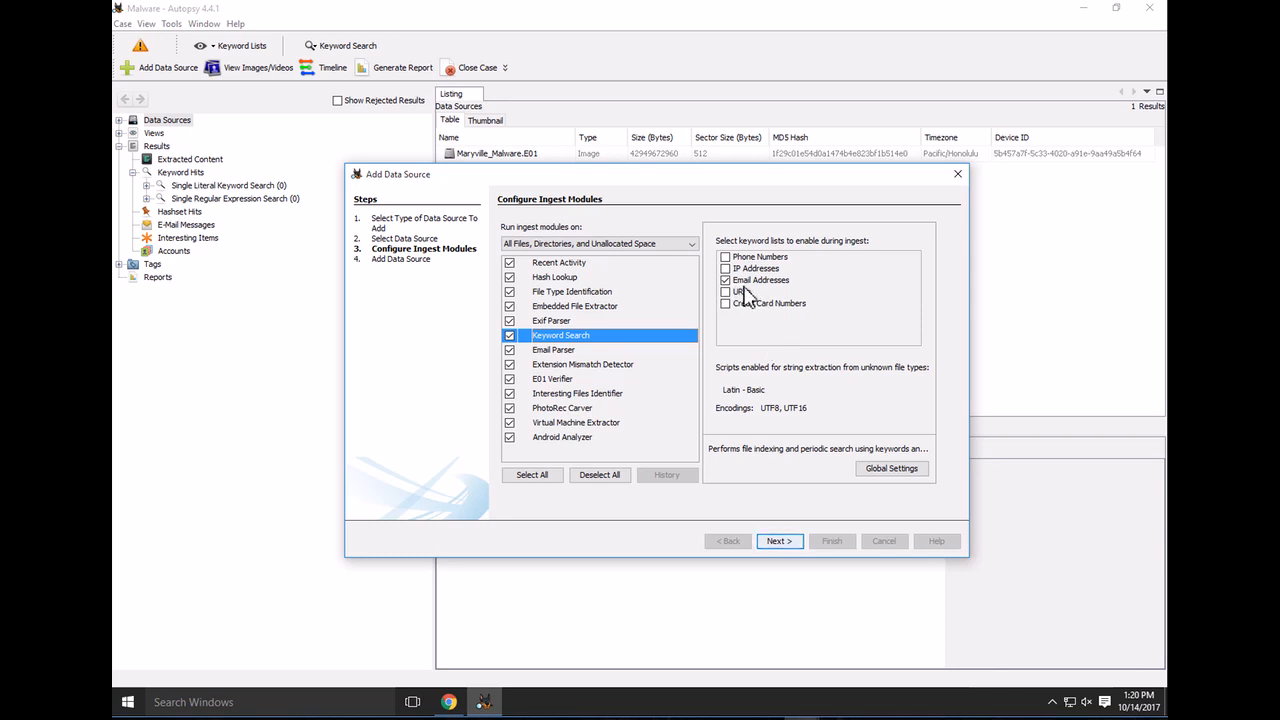
click(725, 257)
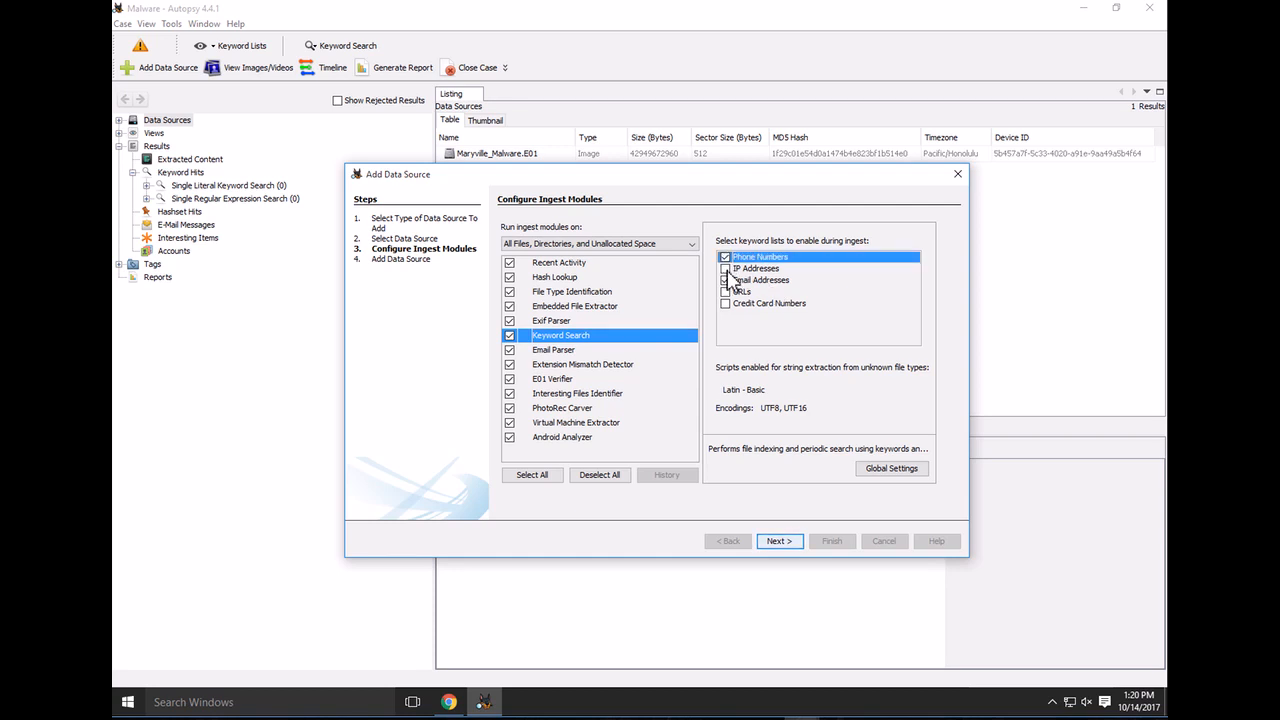
click(725, 268)
click(725, 291)
click(726, 304)
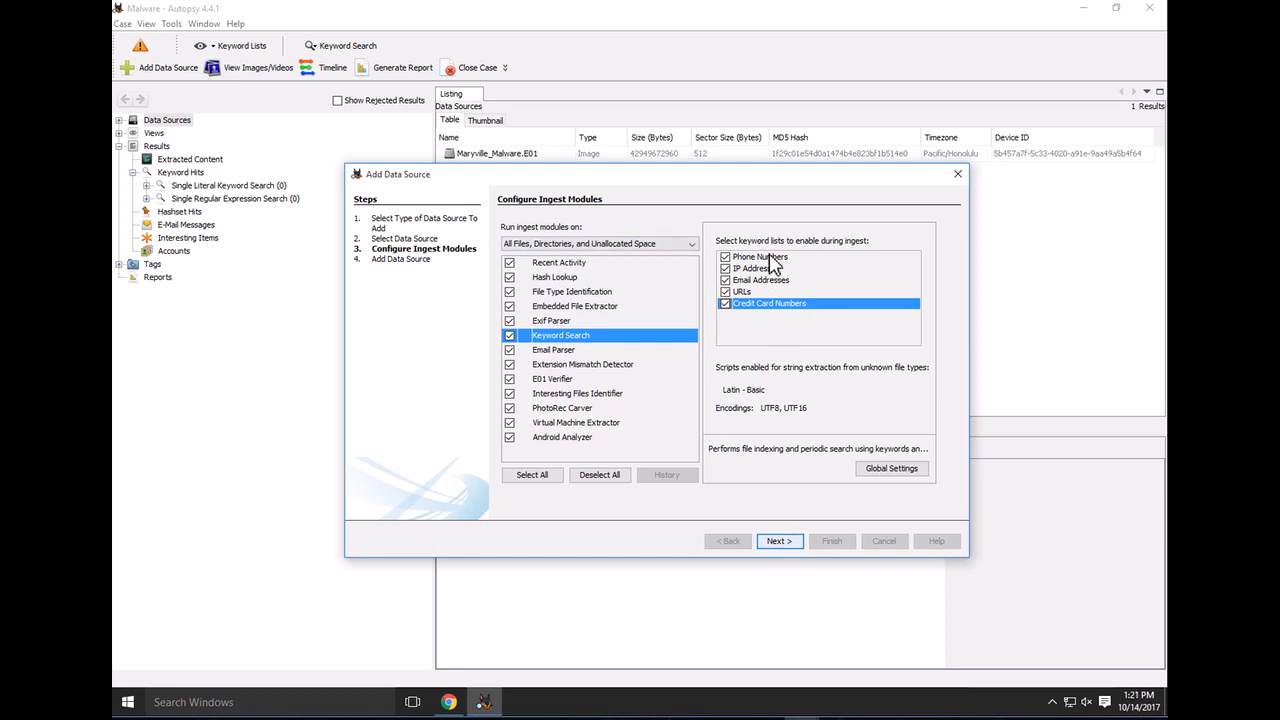
click(763, 258)
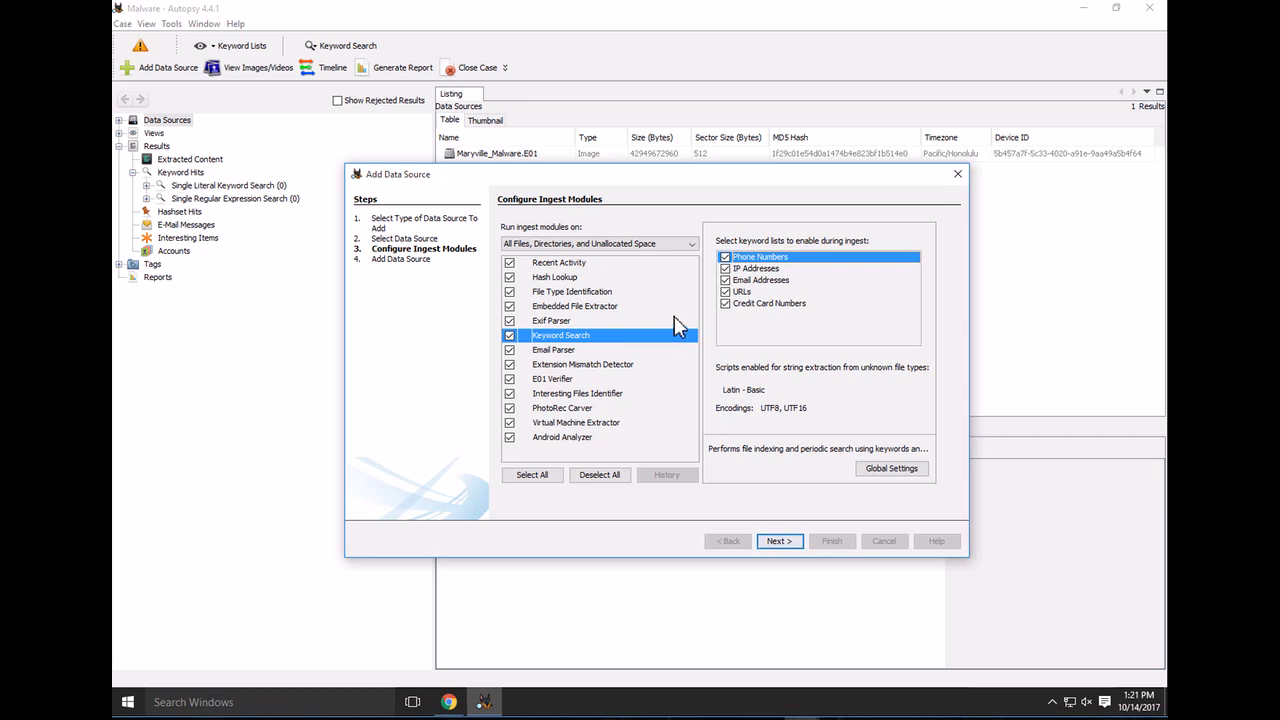
click(787, 544)
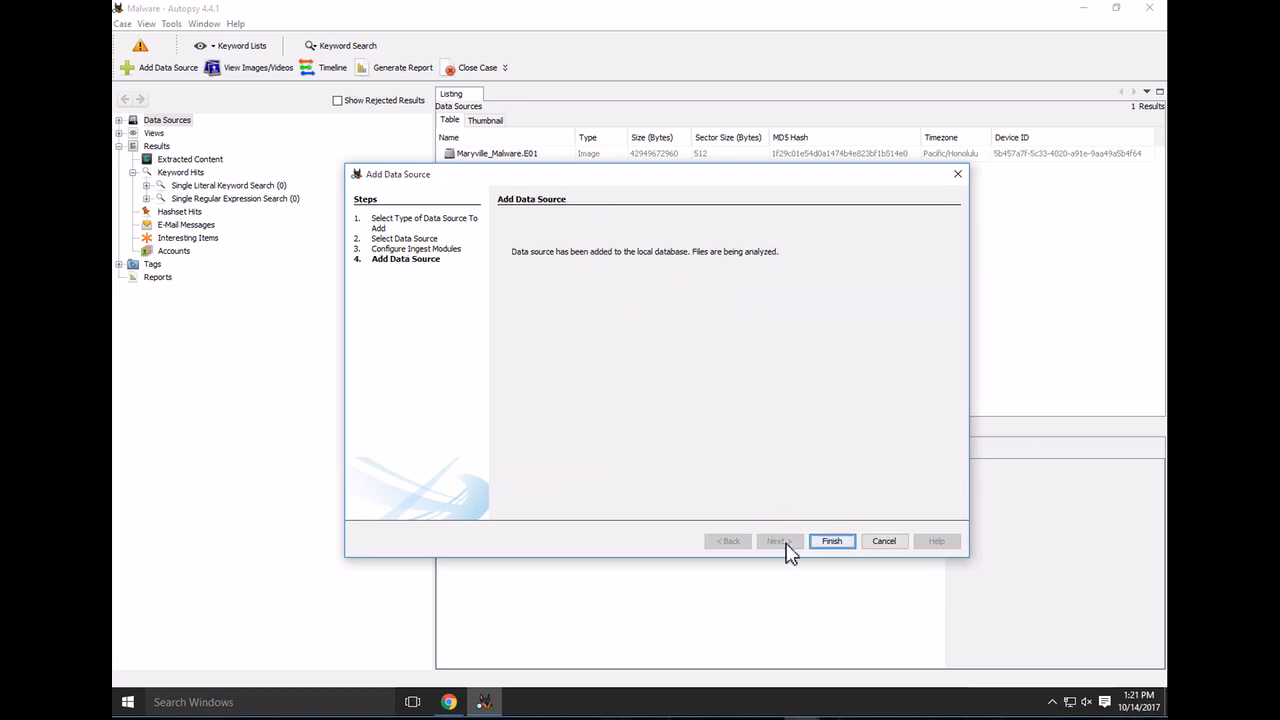
Finish the wizard, dismiss the missing hash database and unpacking notices, and check ingest progress
click(843, 545)
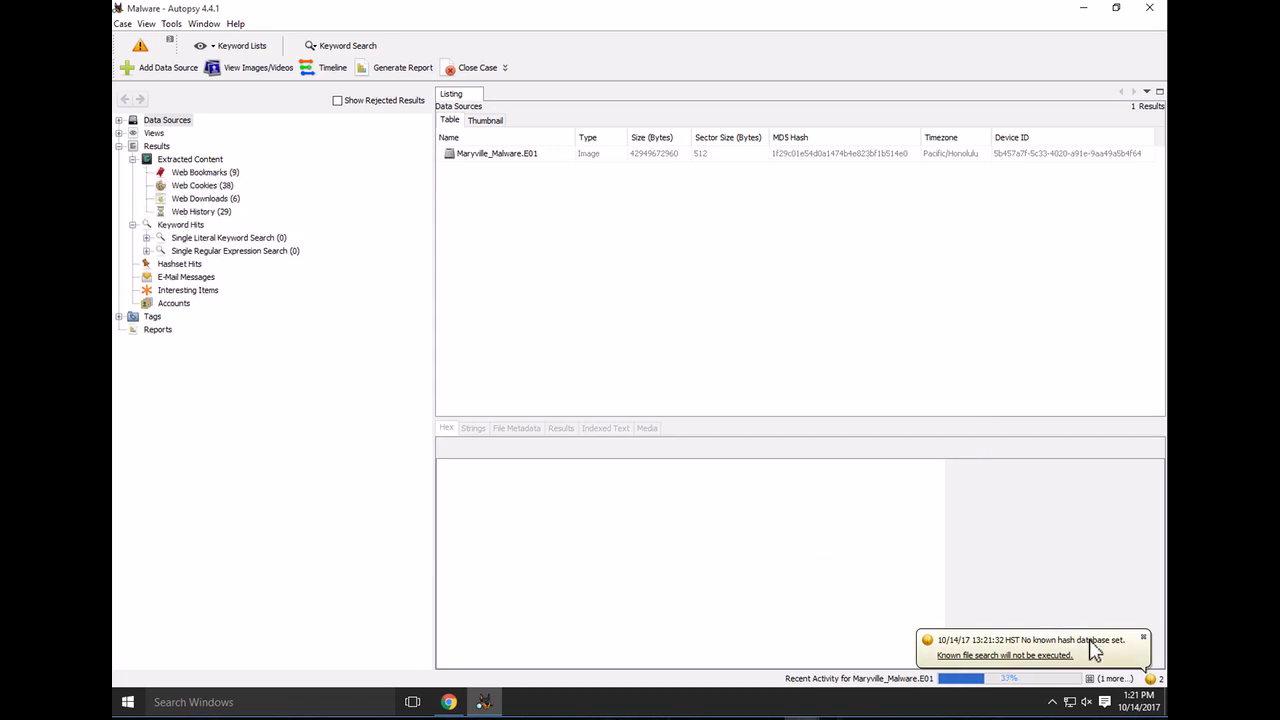
click(1090, 640)
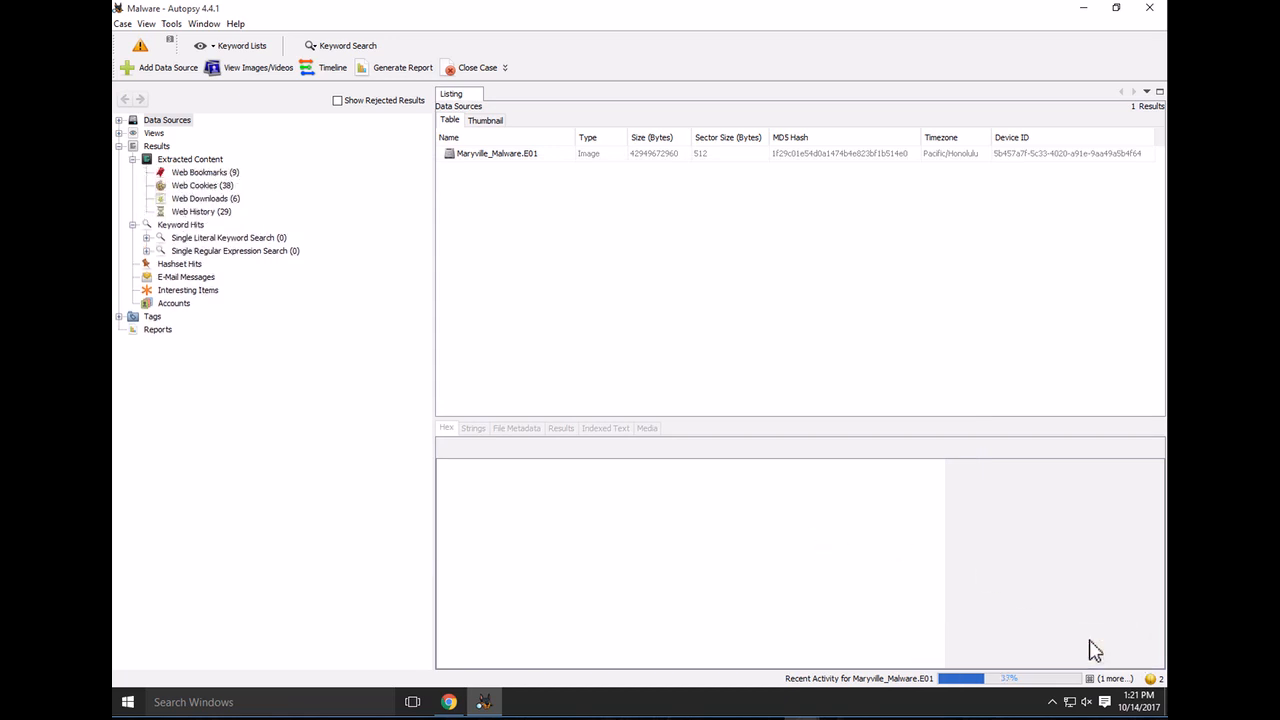
click(1152, 680)
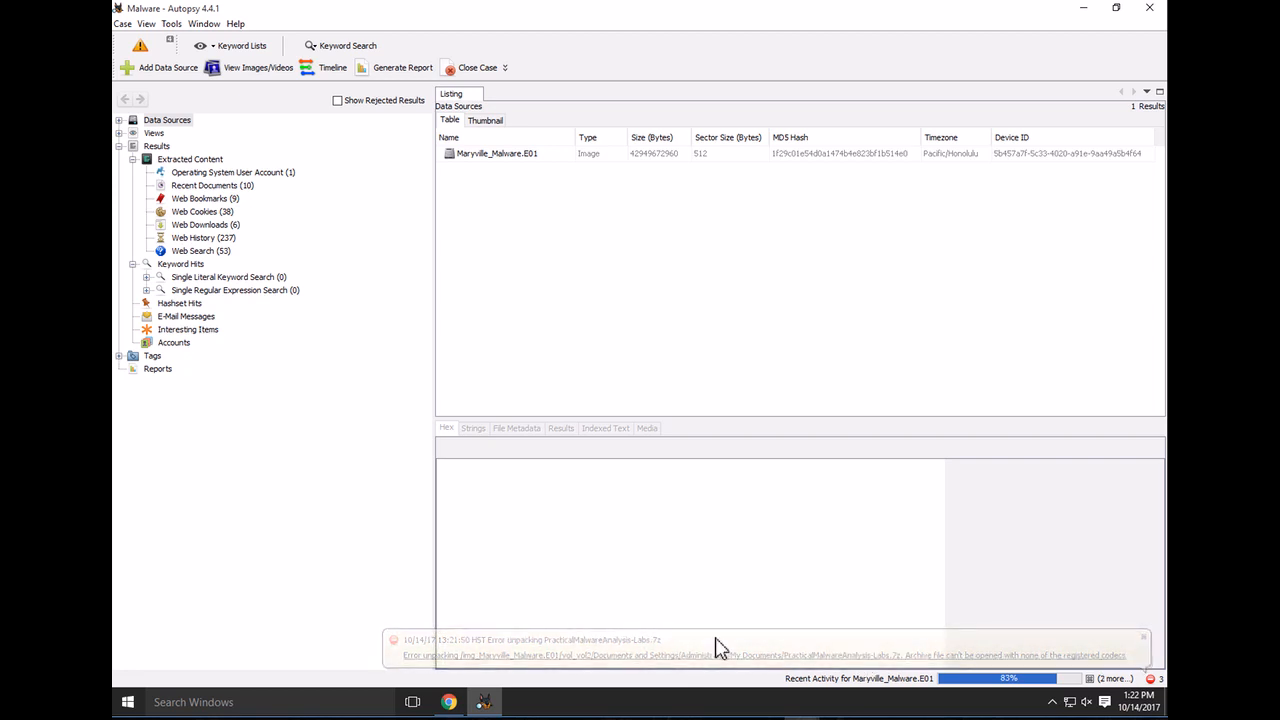
click(1144, 639)
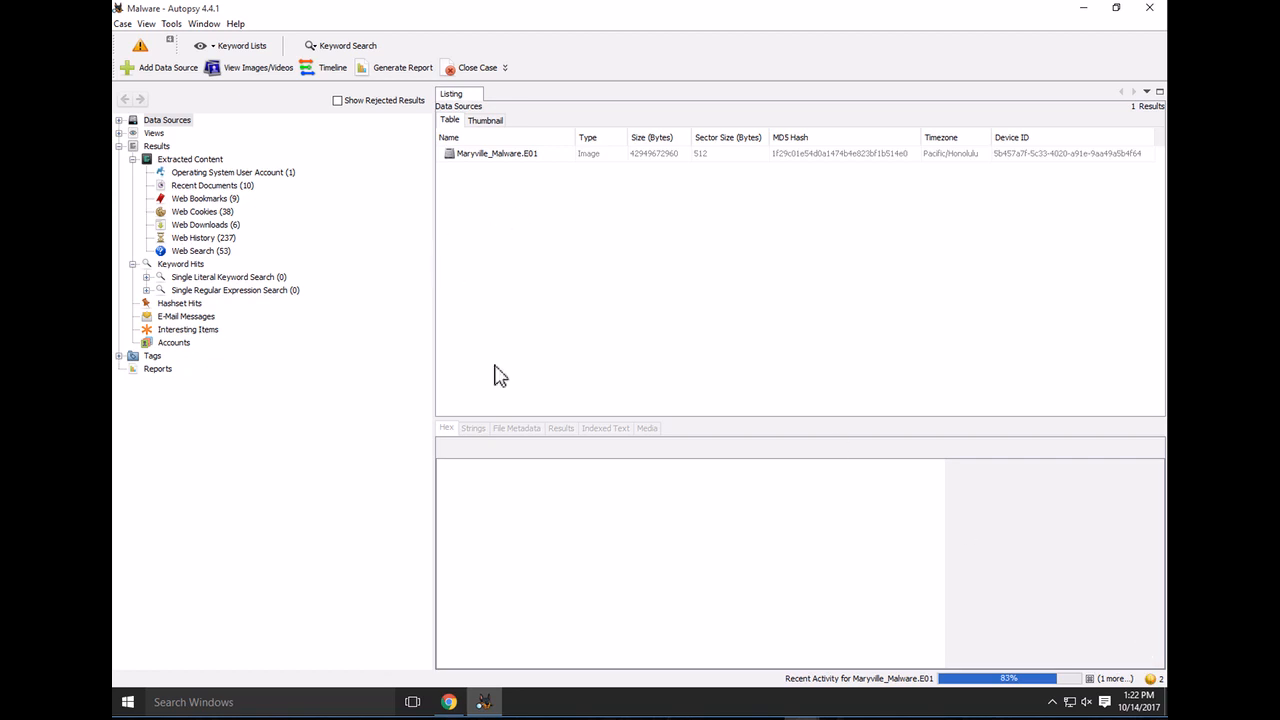
click(986, 683)
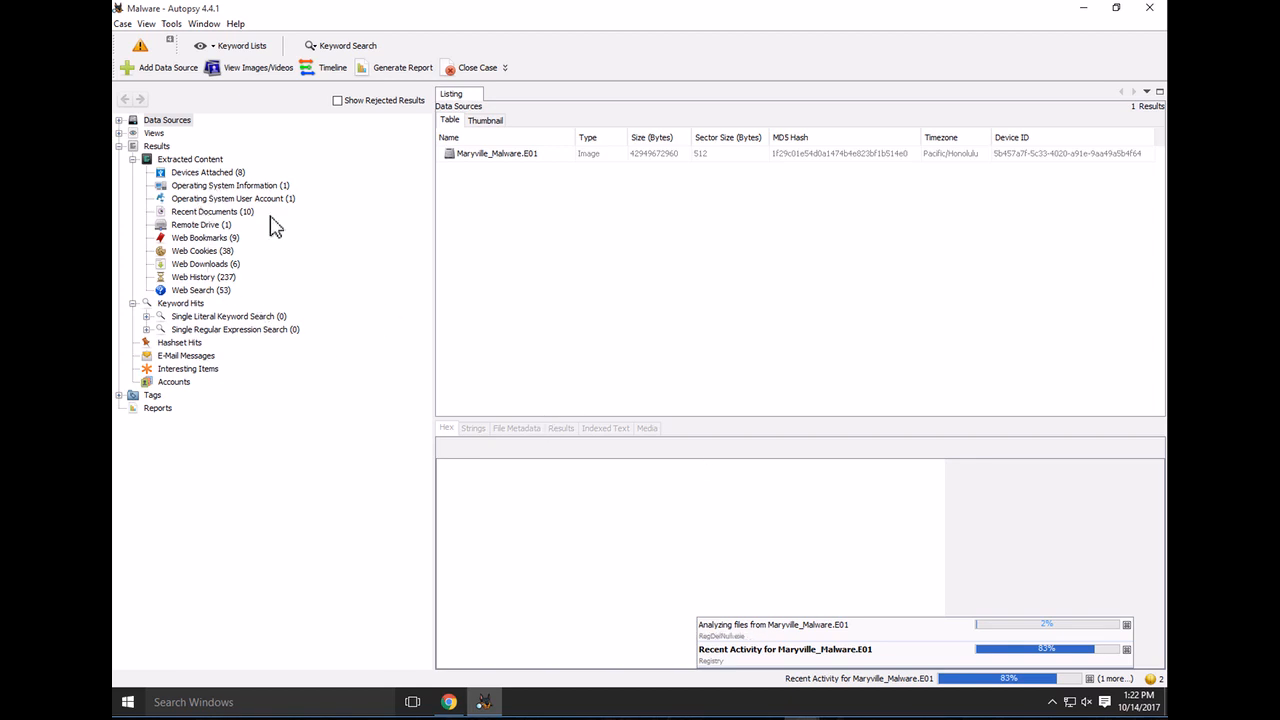
click(172, 24)
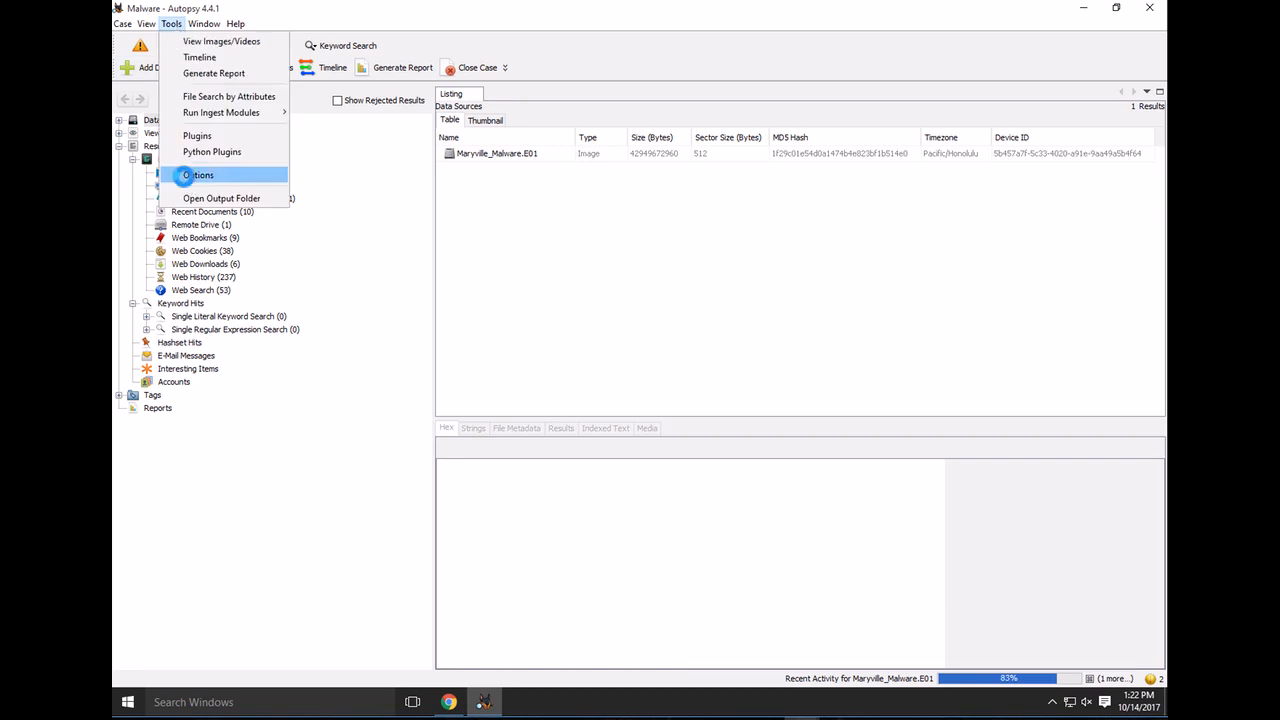
View the Hash Databases tab in Options, then bring NIST's hash sets page forward
click(186, 176)
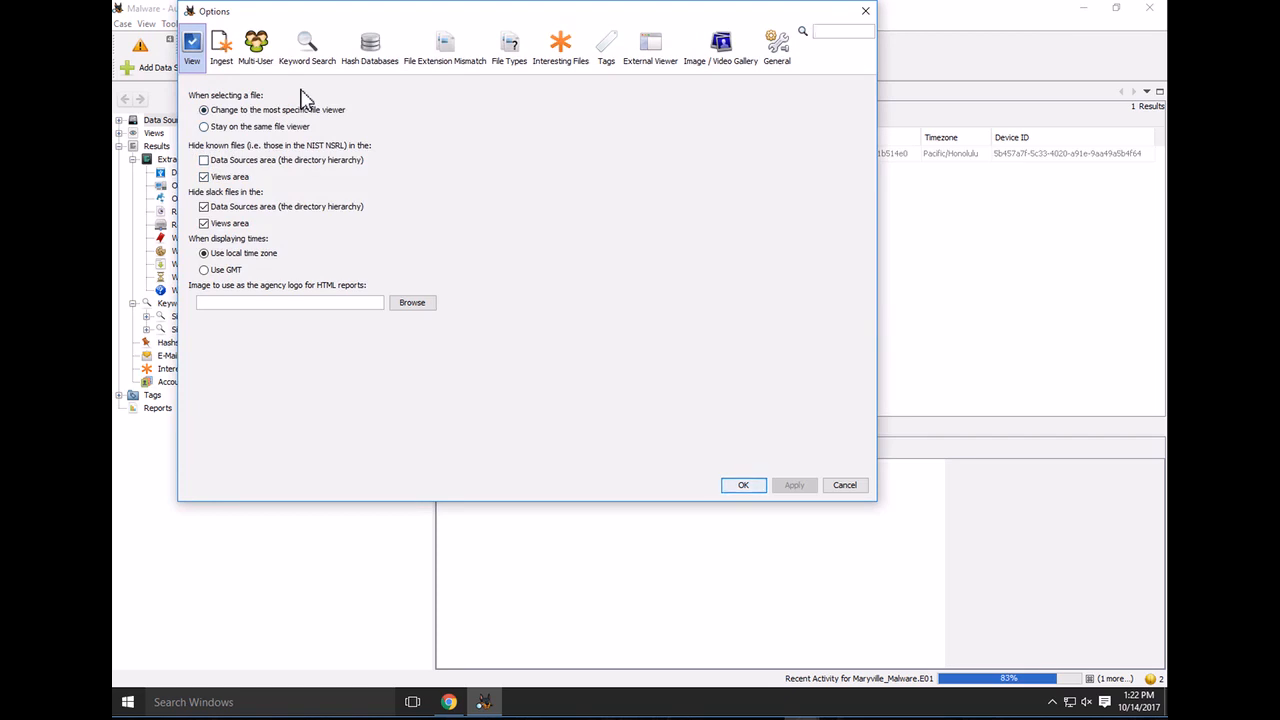
click(376, 51)
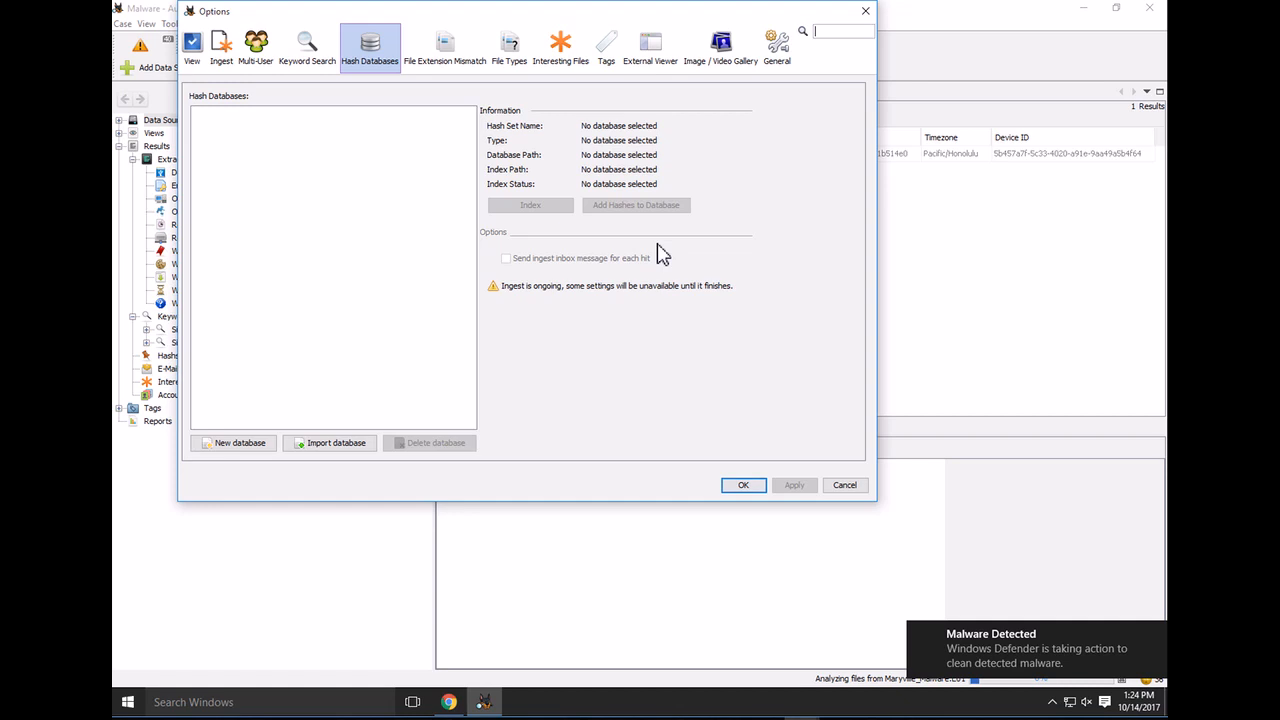
click(450, 703)
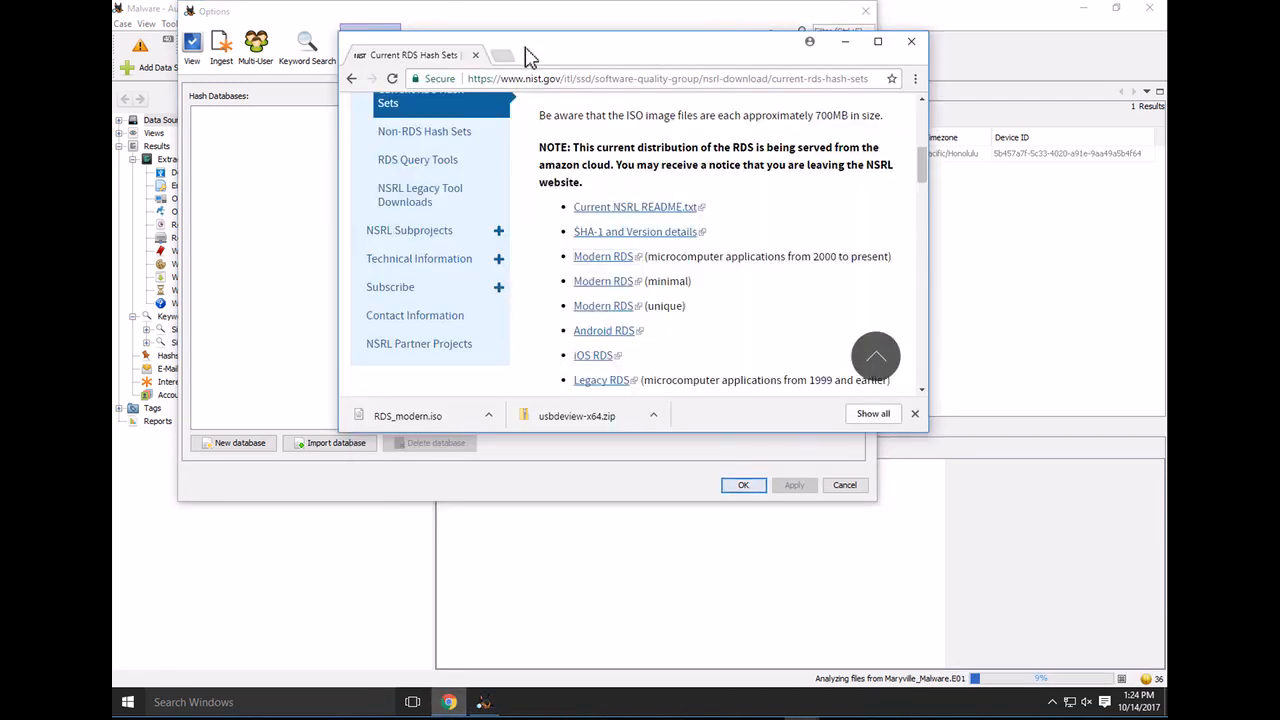
Search 'nsrl' in Chrome and browse NIST's NSRL site to the Current RDS Hash Sets page
drag(530, 57, 592, 72)
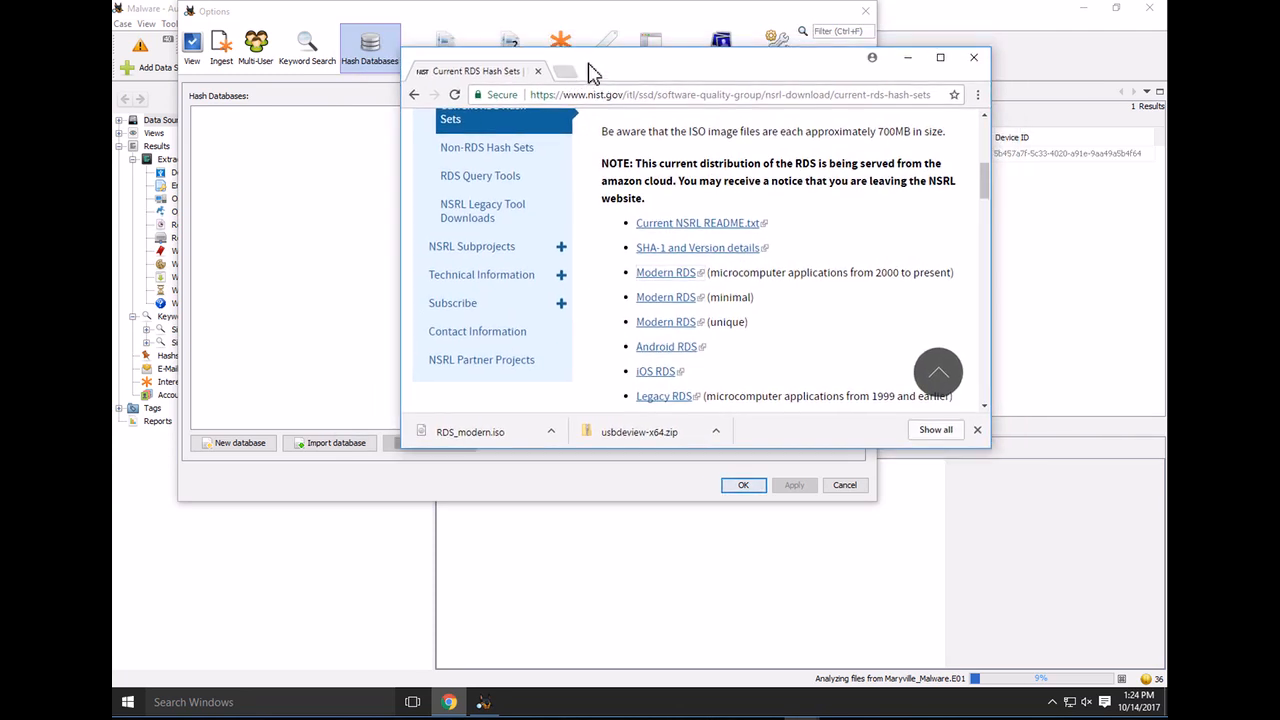
click(590, 96)
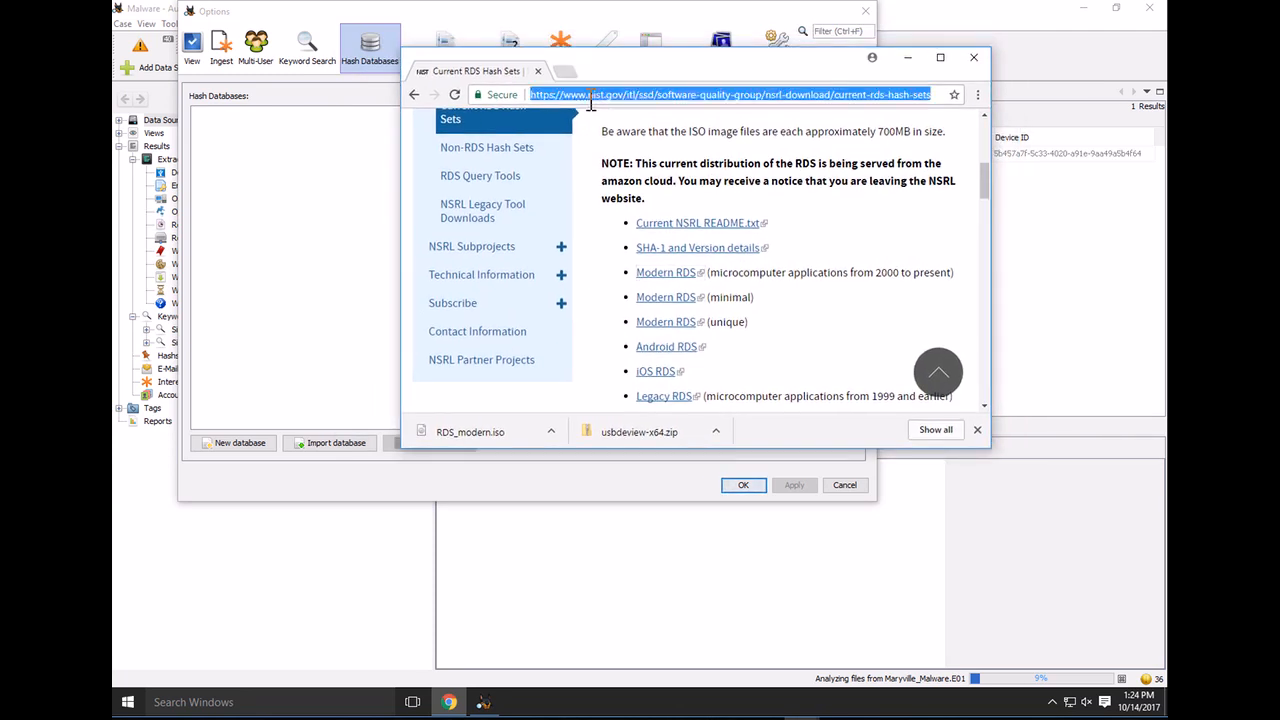
text(nsrl)
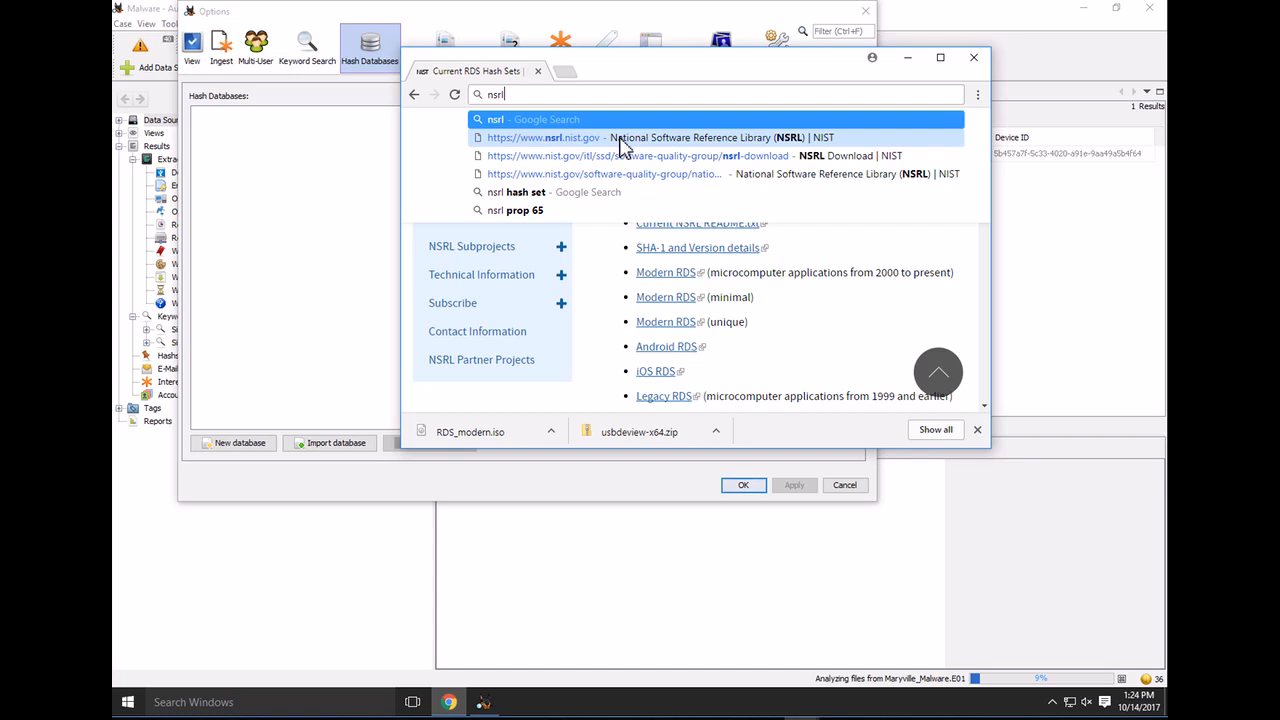
key(Return)
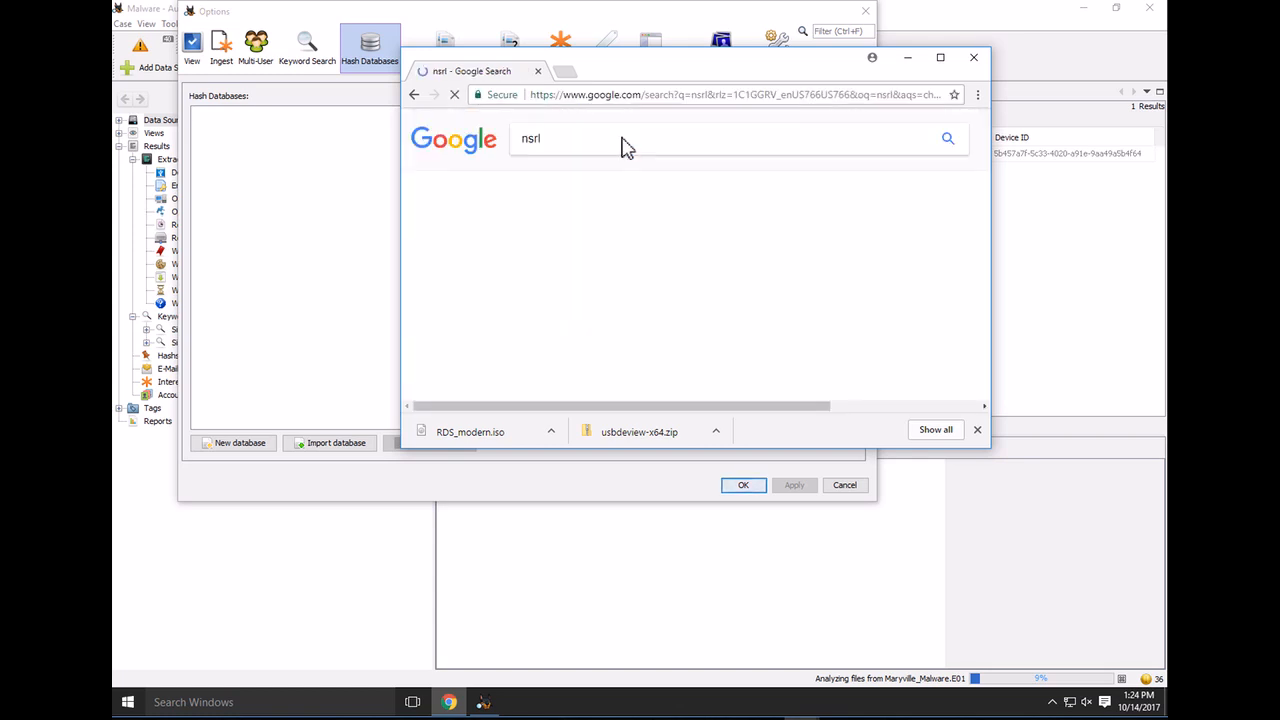
click(940, 57)
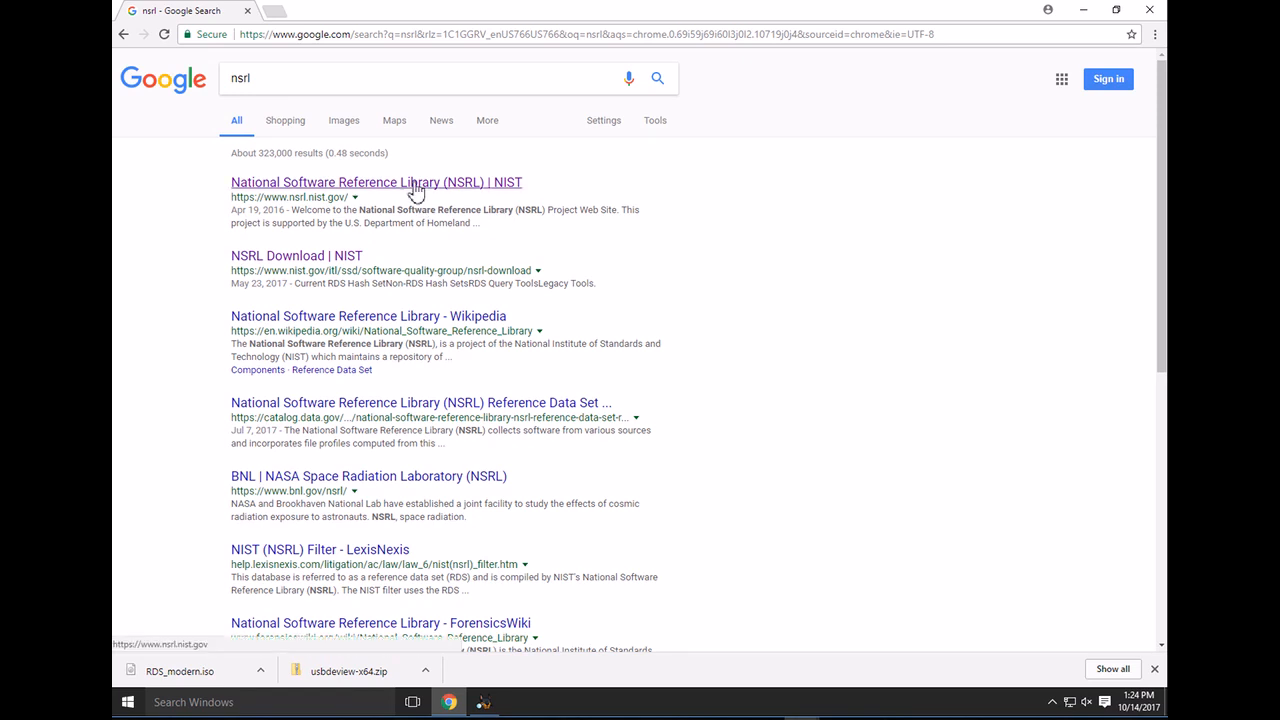
click(416, 185)
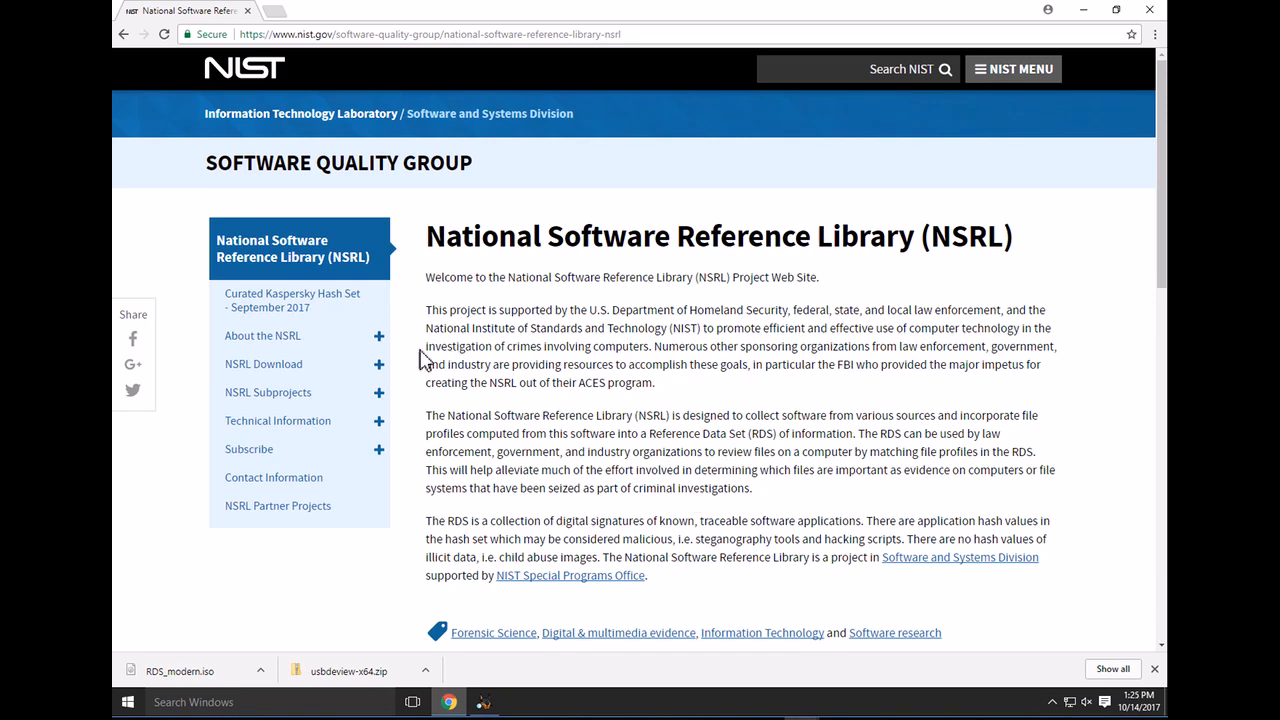
click(311, 370)
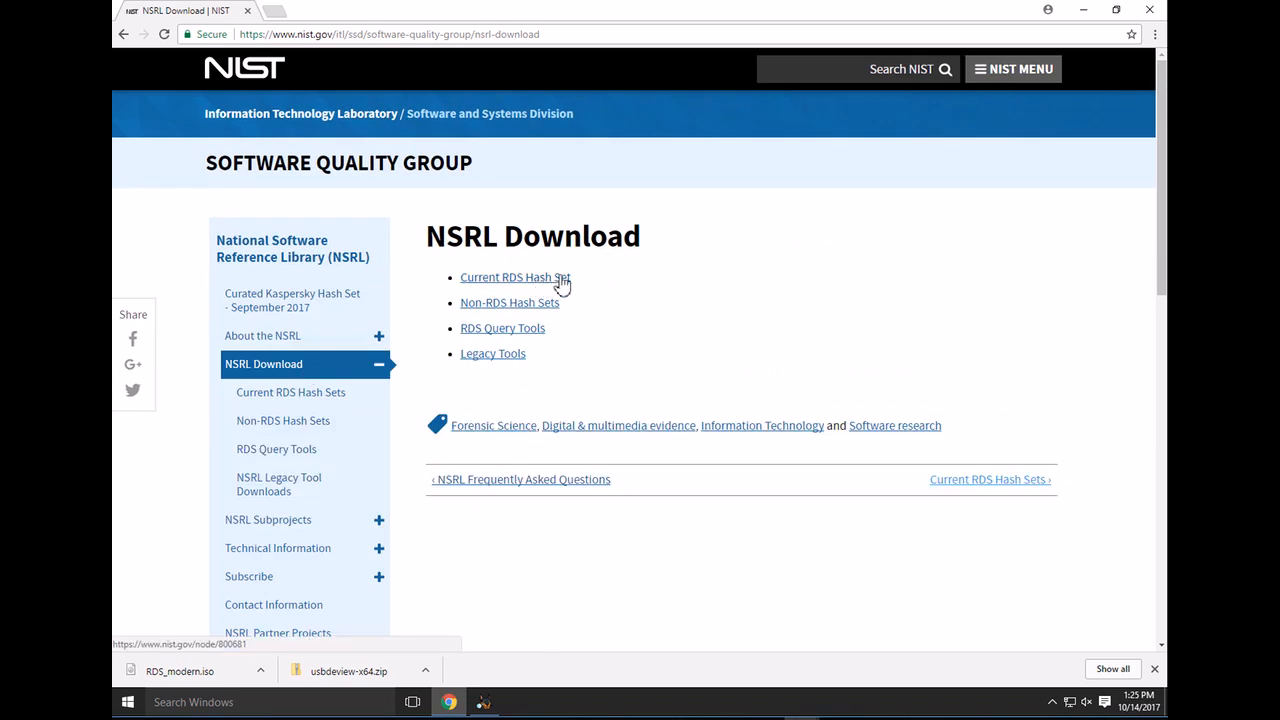
click(532, 279)
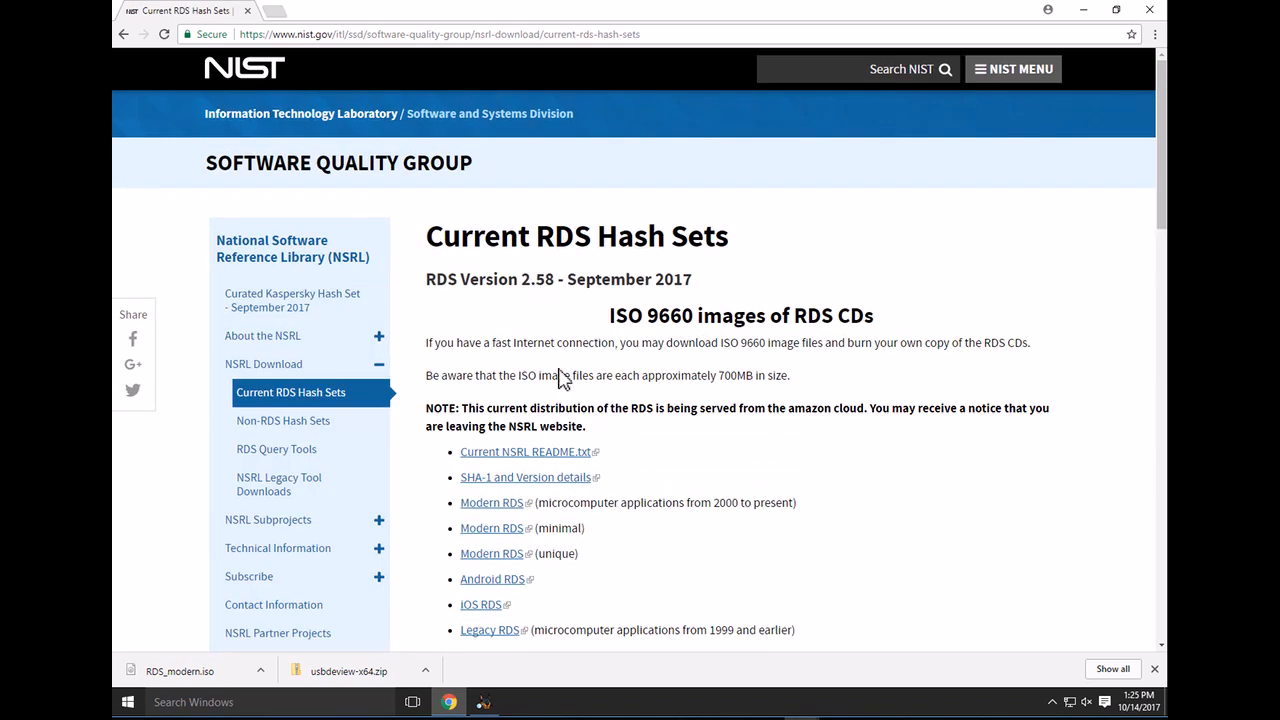
Download the Modern RDS hash set ISO and return to Autopsy's hash database options
scroll(560, 374, down, 1)
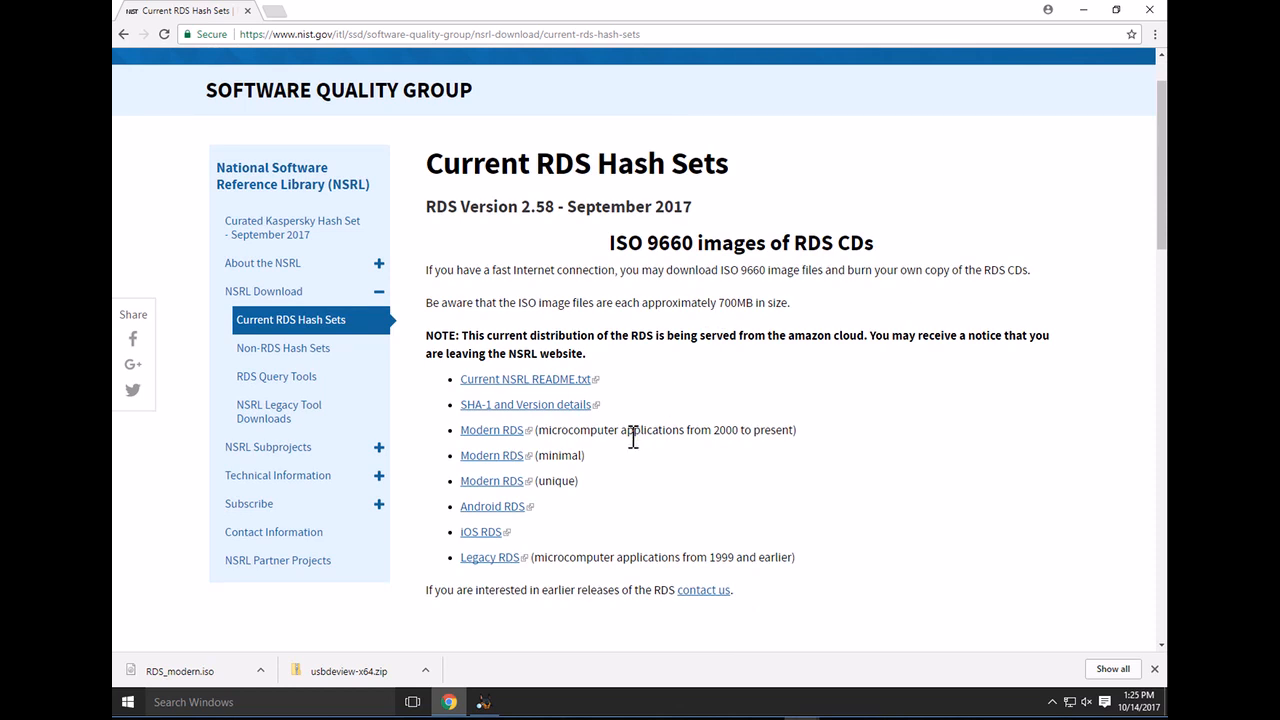
click(492, 434)
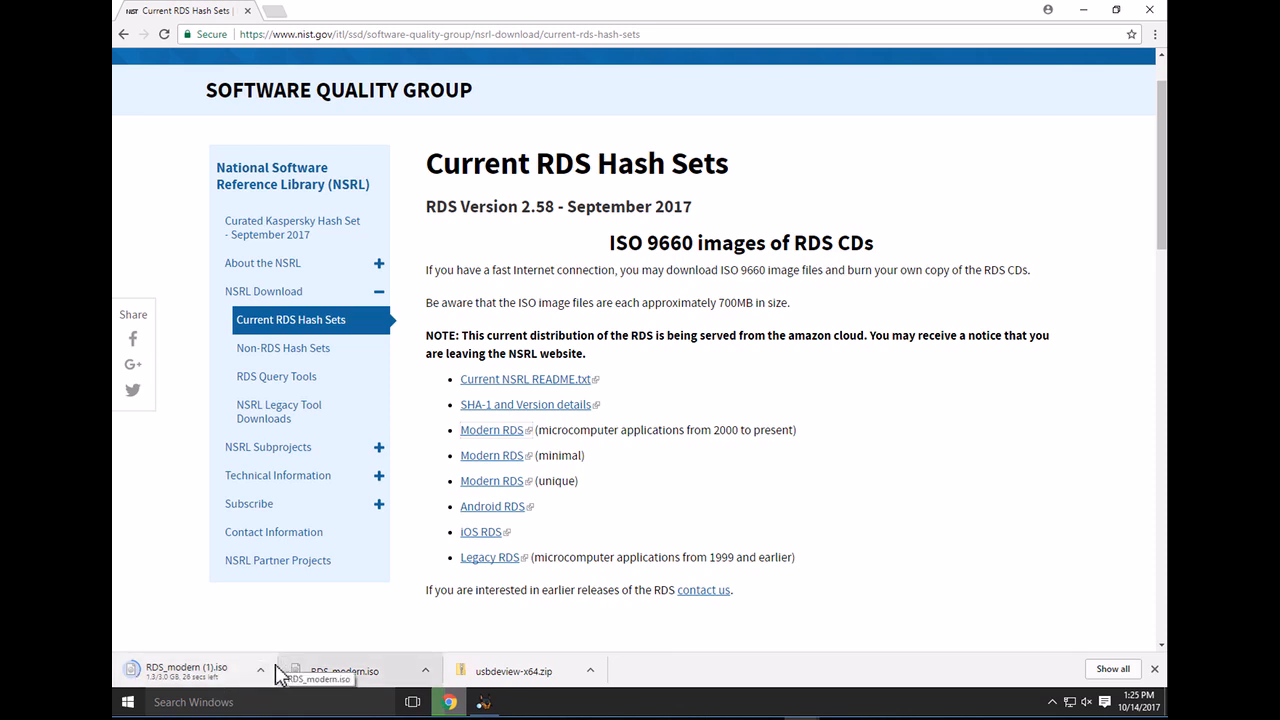
click(481, 702)
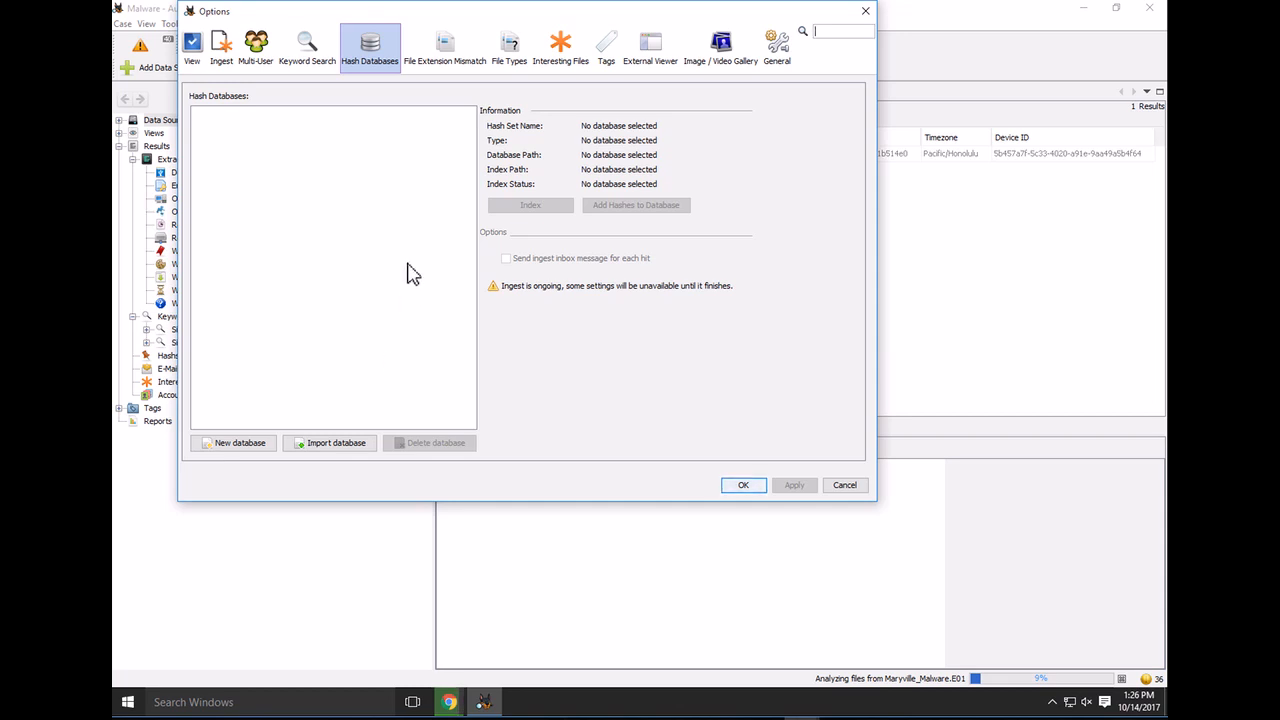
Begin a hash database import marked Known (NSRL or other), then cancel it and Options
click(338, 450)
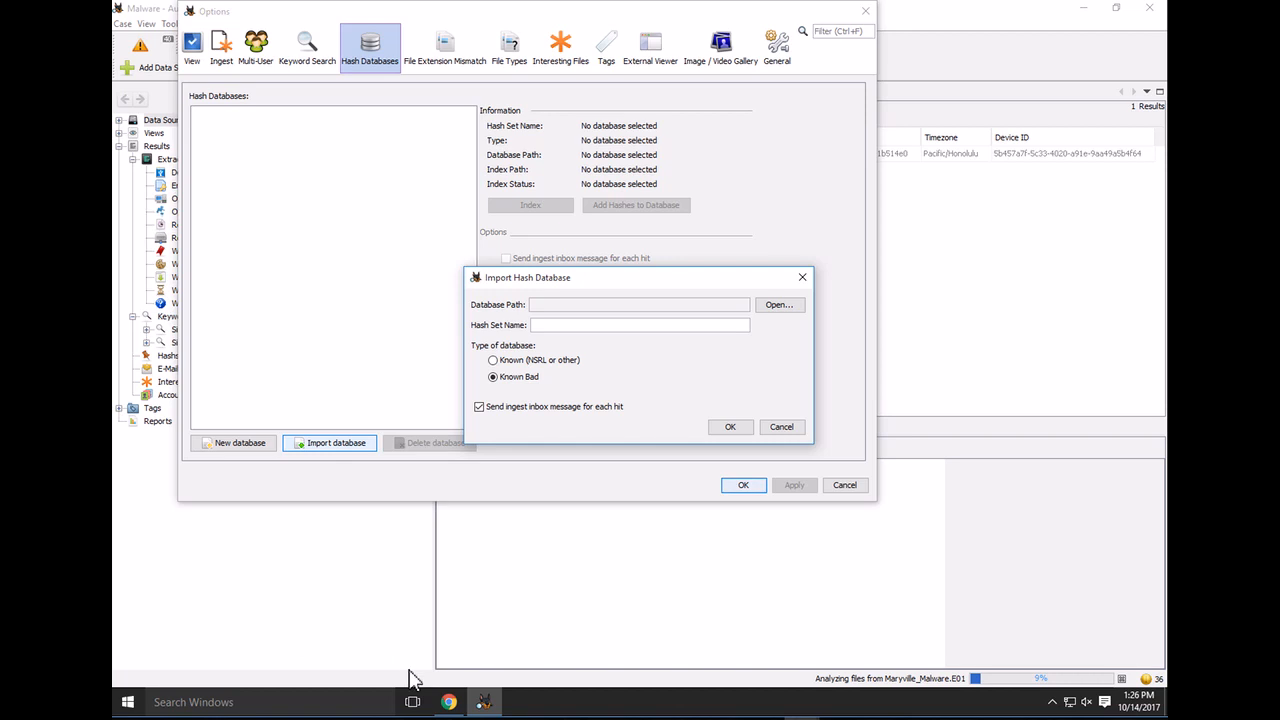
mouse_move(452, 700)
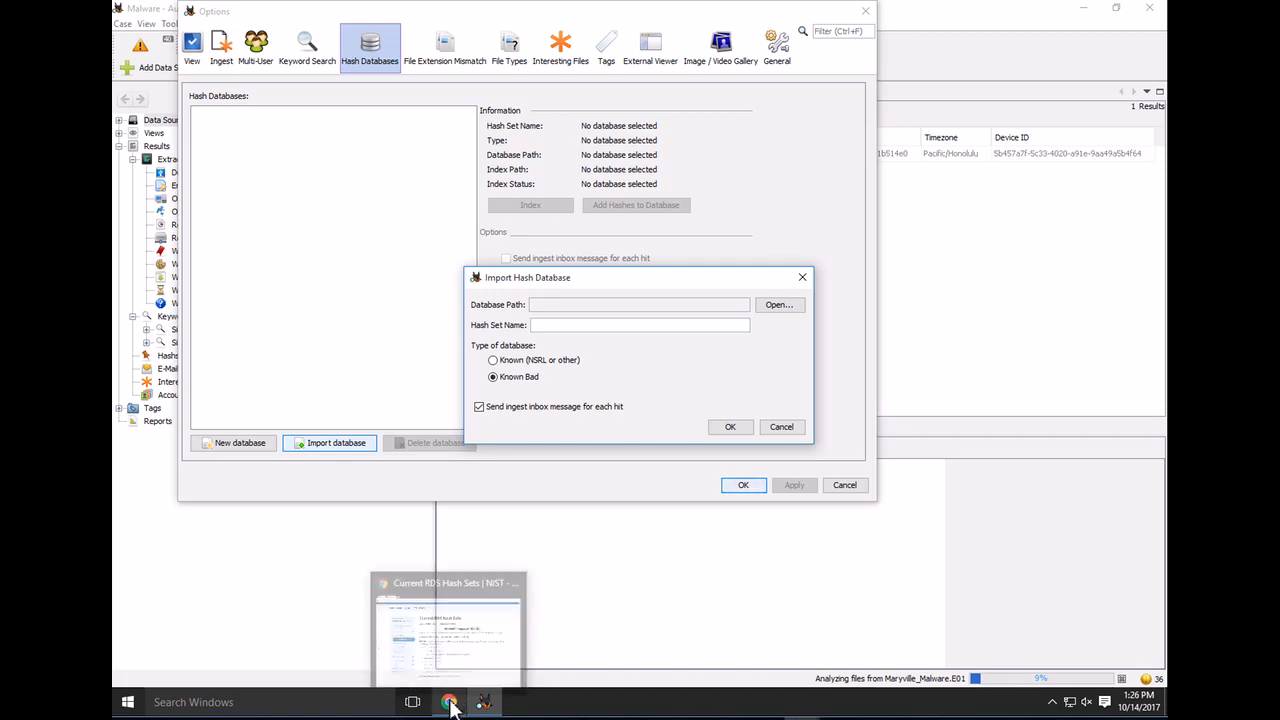
click(473, 632)
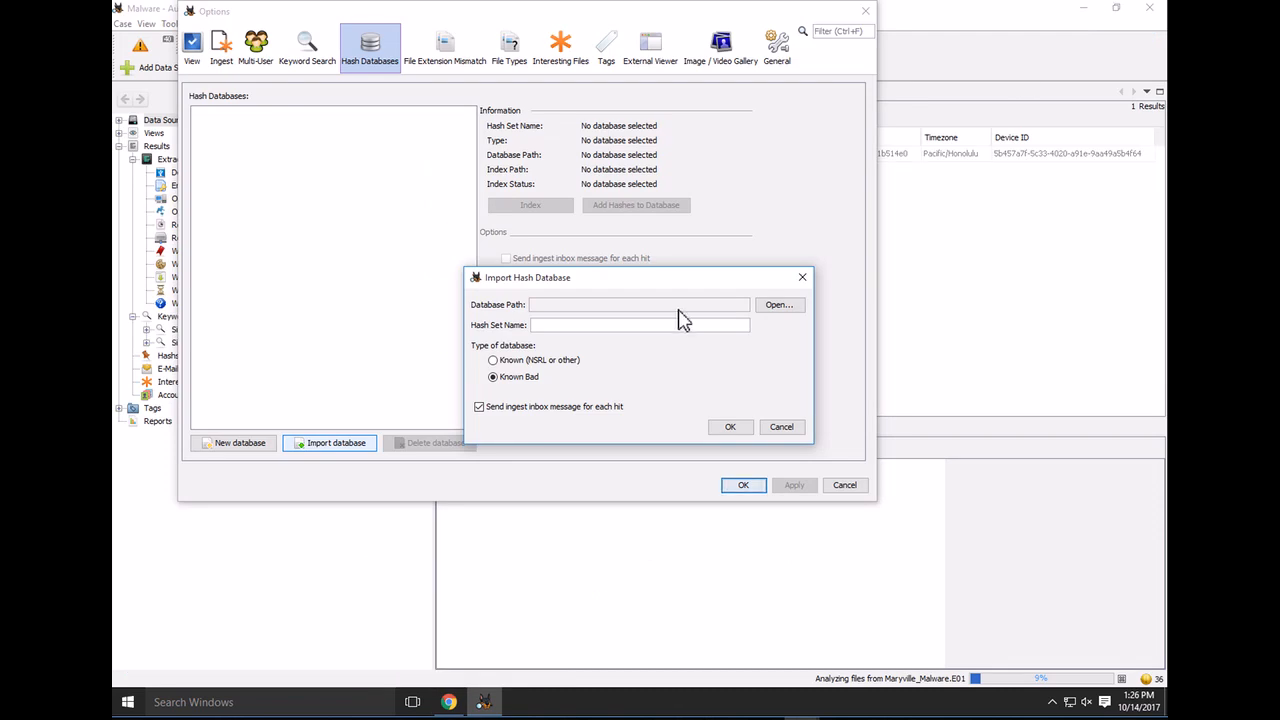
click(503, 365)
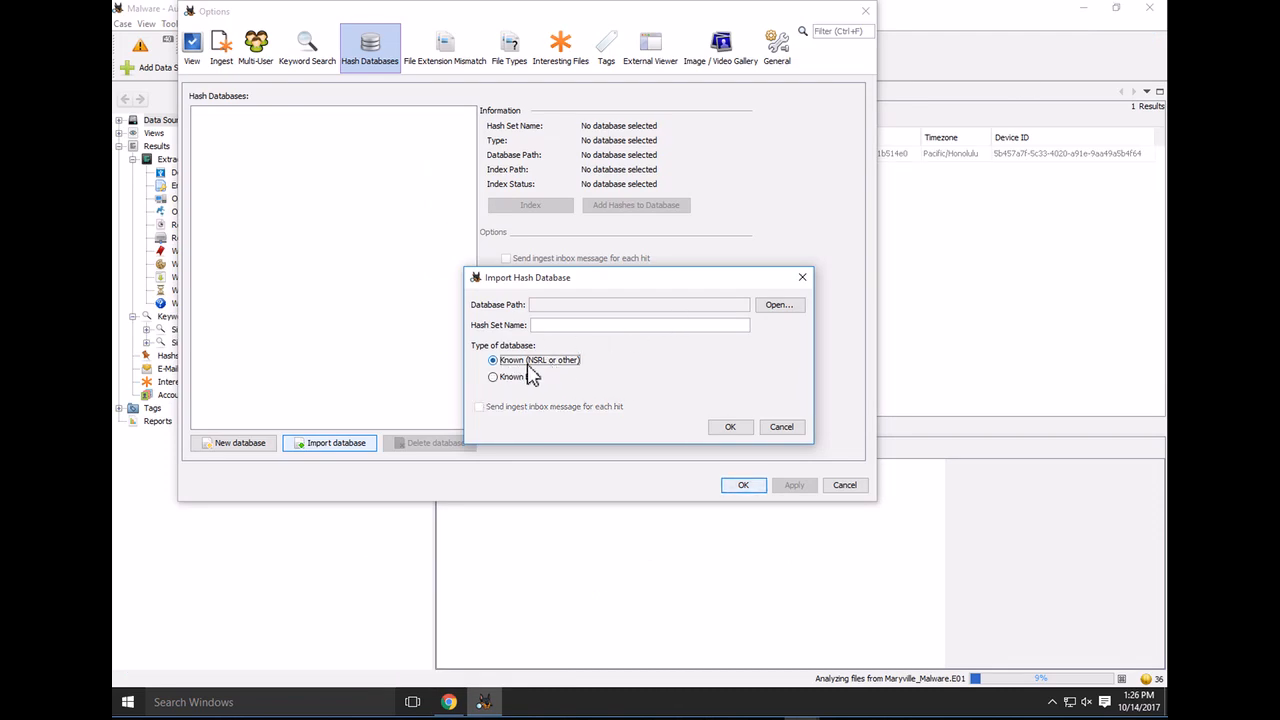
click(772, 428)
click(843, 486)
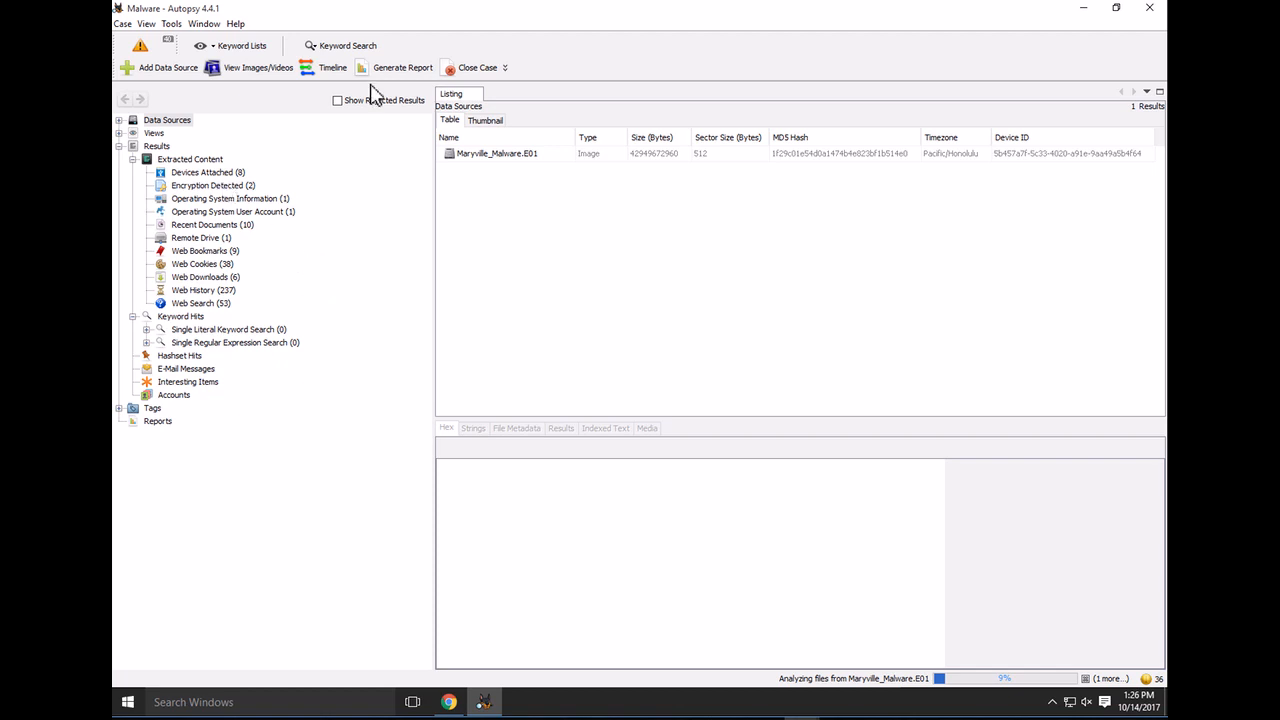
click(255, 50)
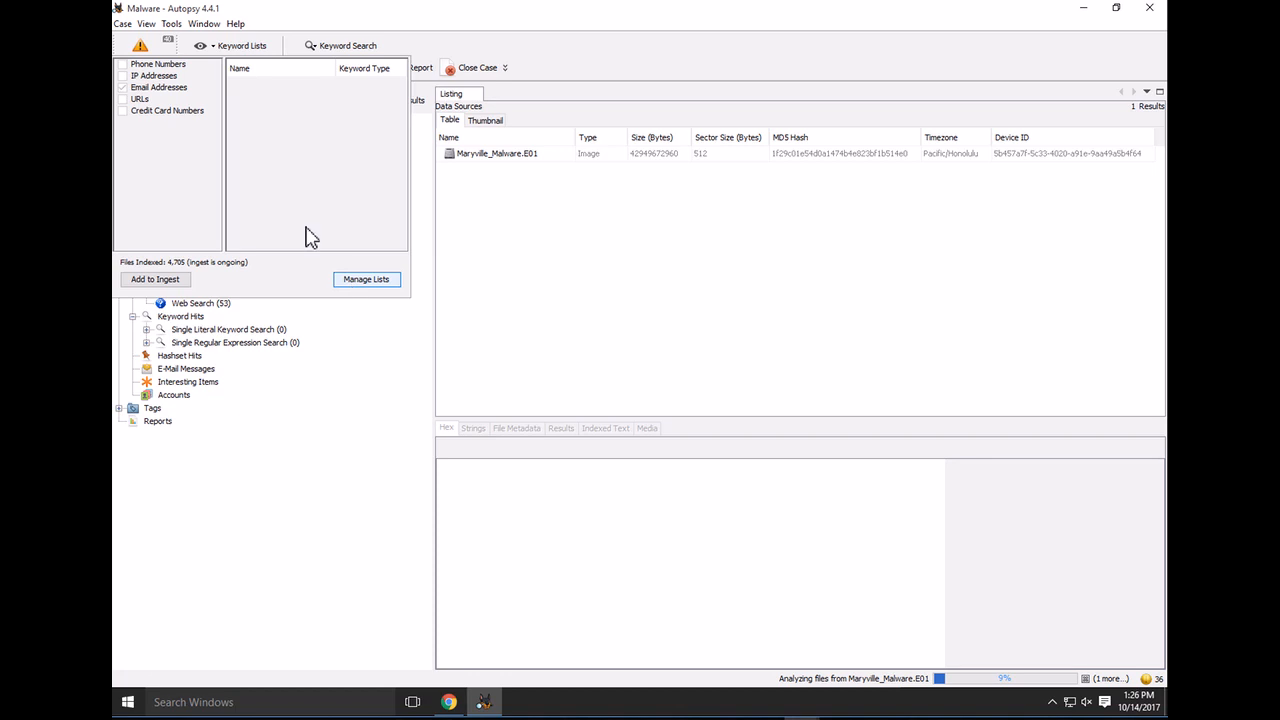
click(161, 88)
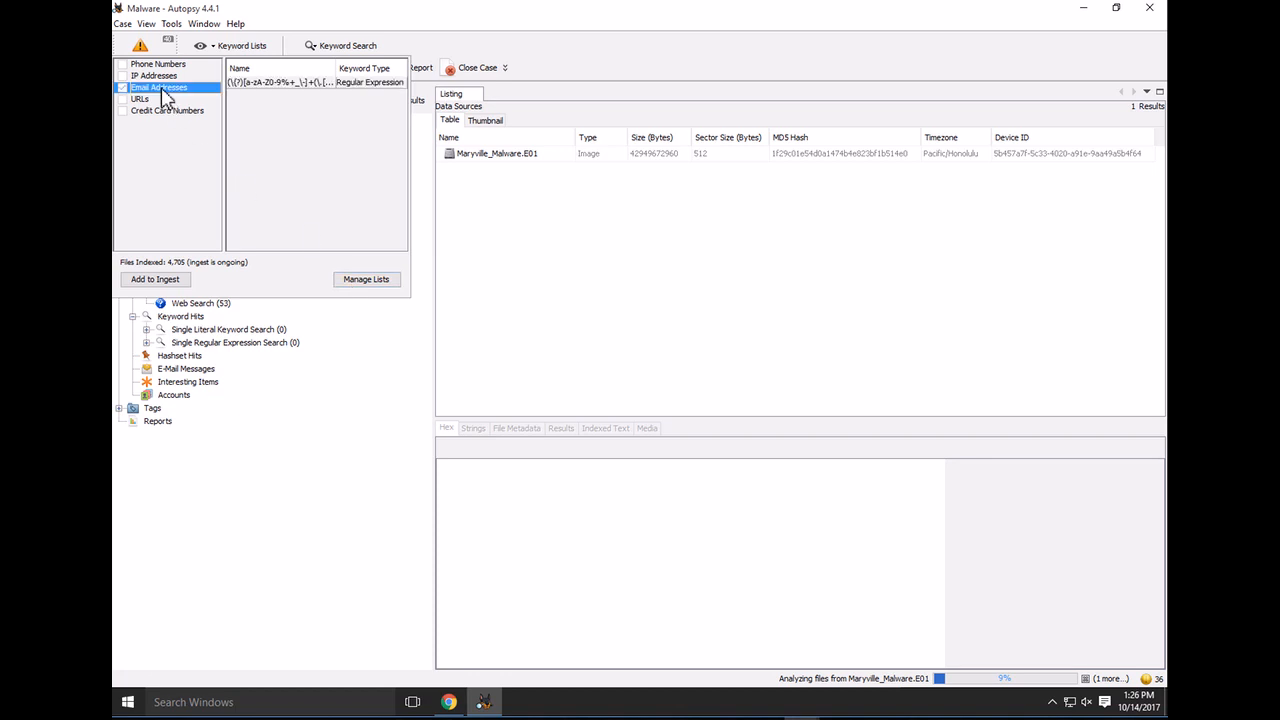
click(276, 86)
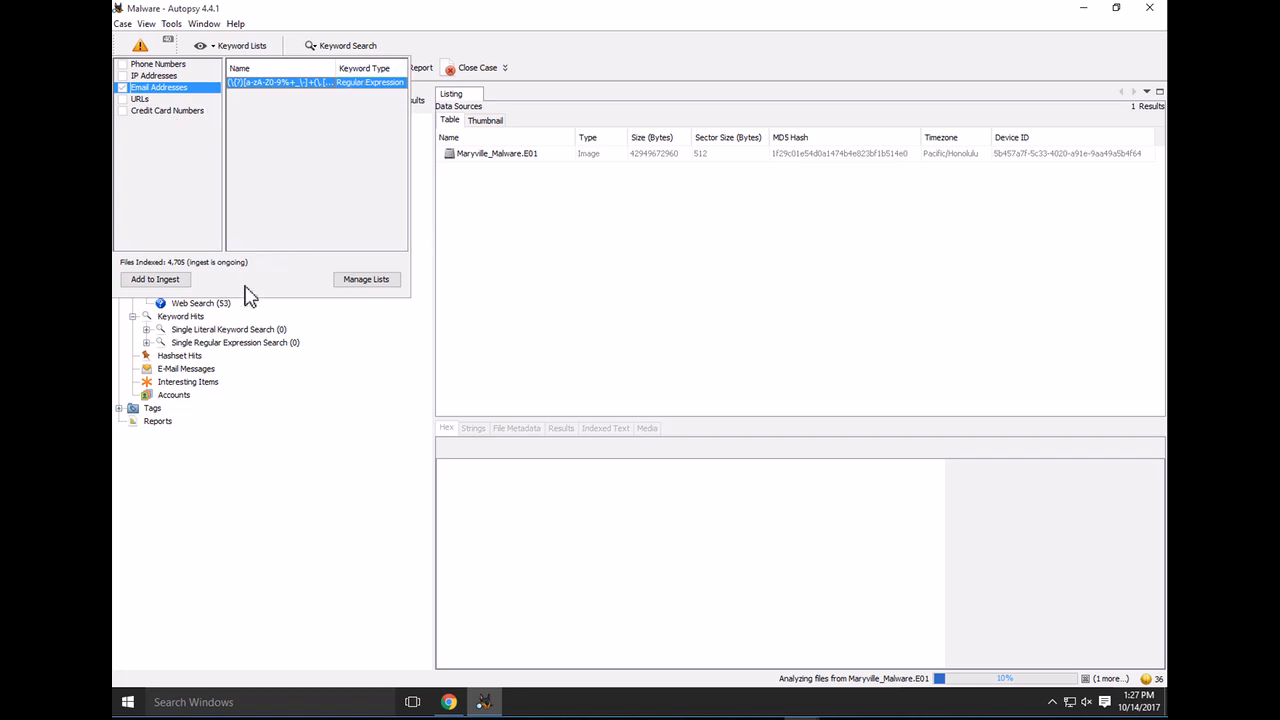
click(443, 314)
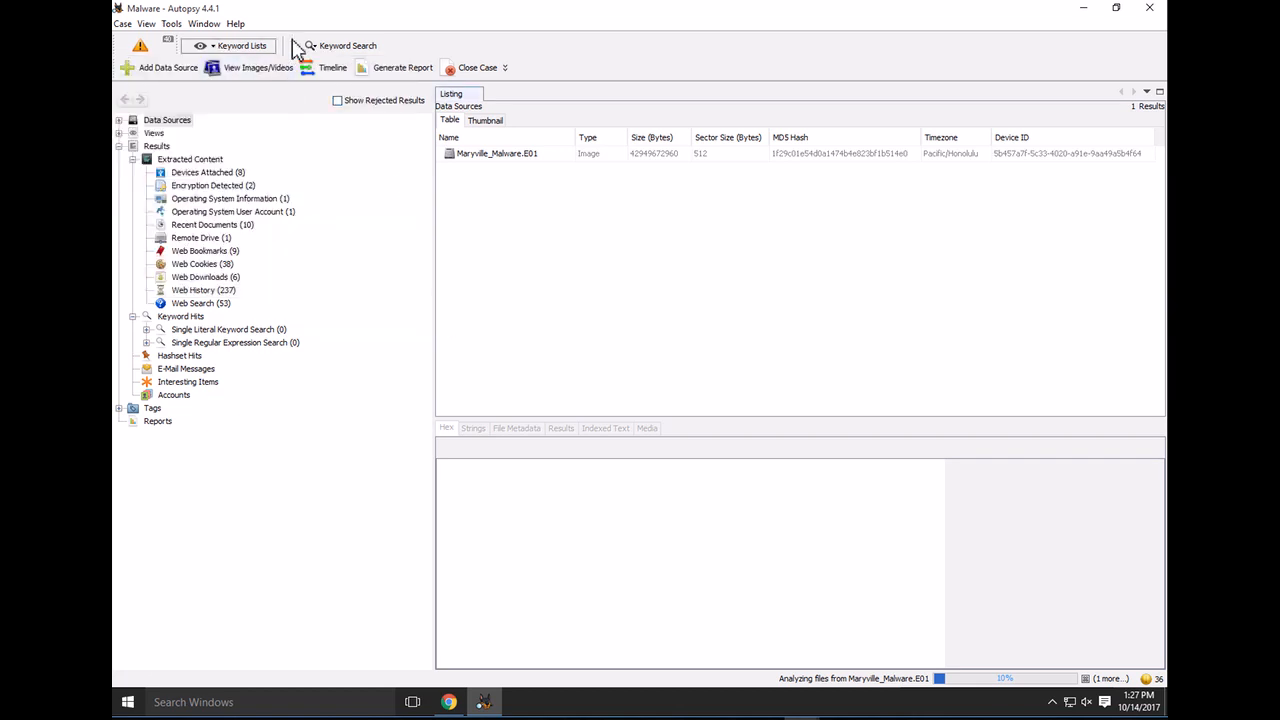
click(340, 50)
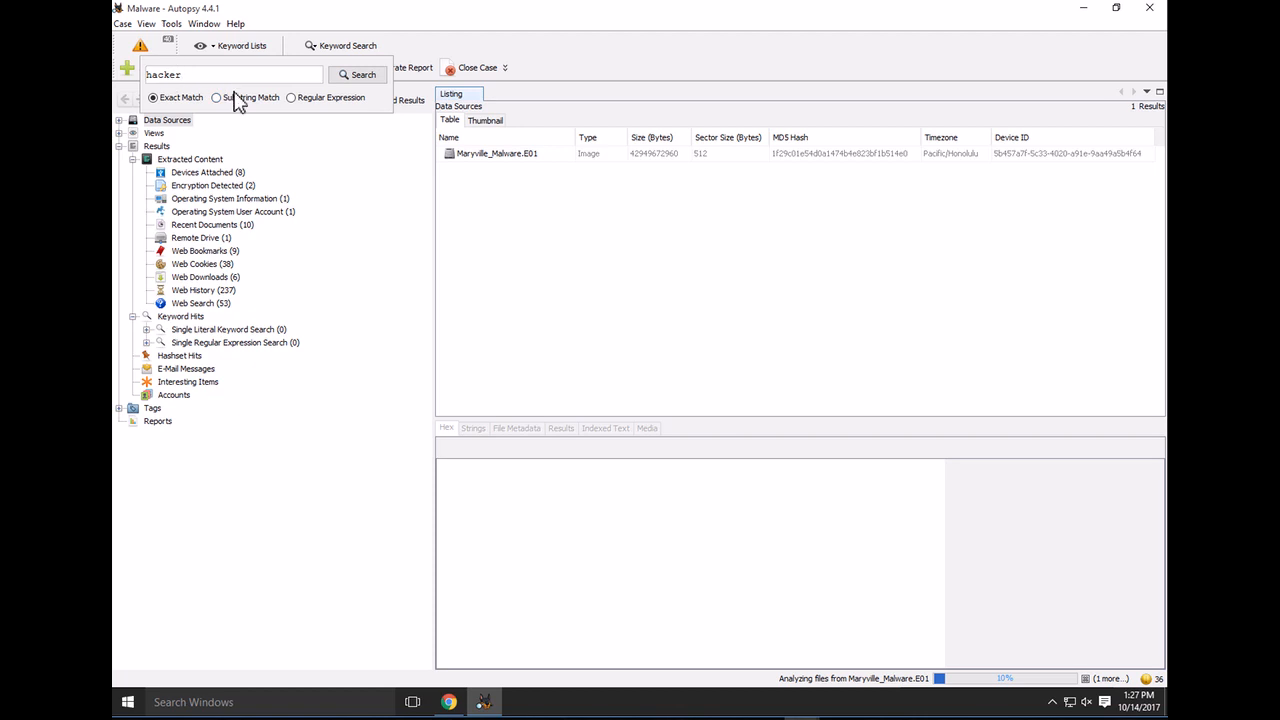
Search for 'hacker' with Substring Match and proceed despite the indexing-in-progress warning
click(312, 102)
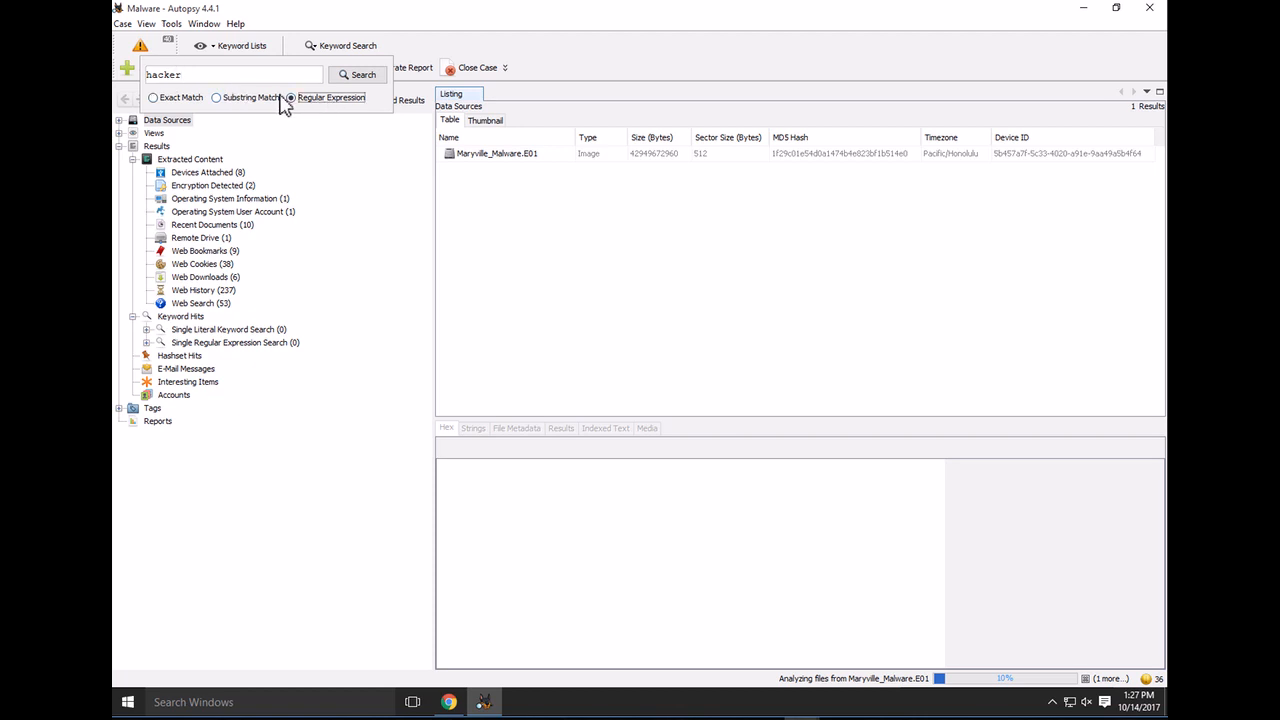
click(217, 97)
click(354, 76)
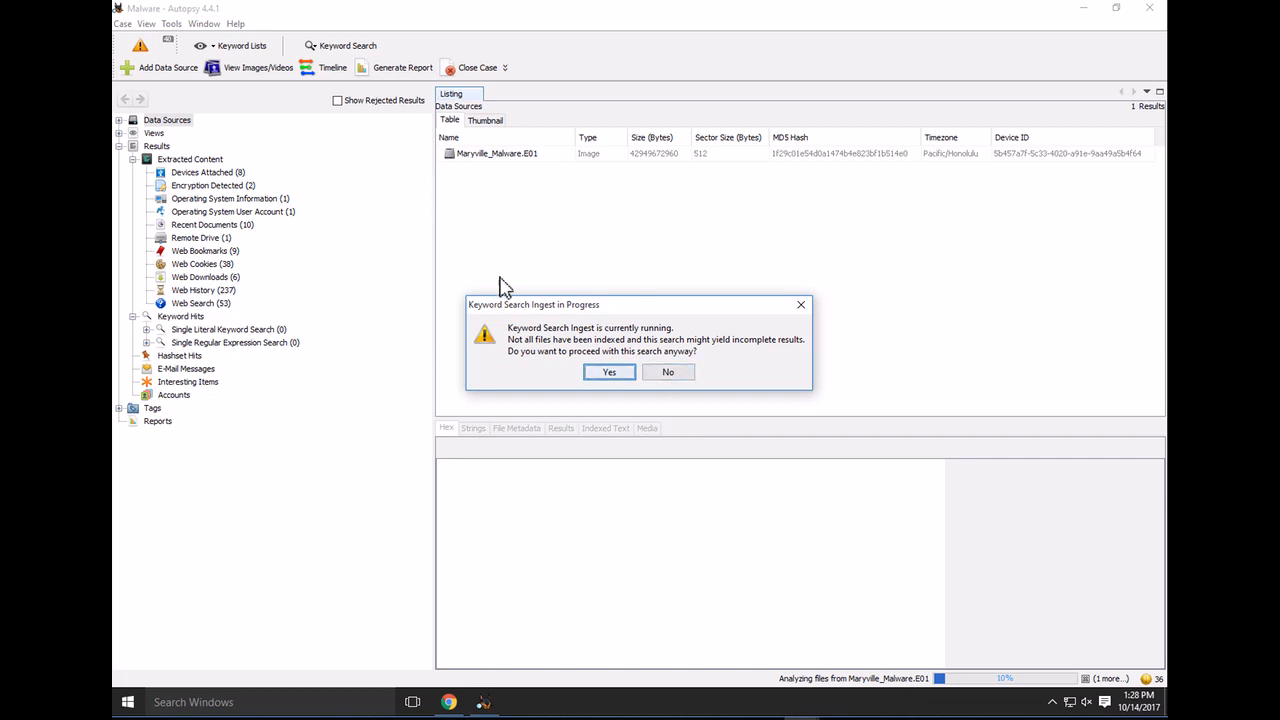
click(608, 374)
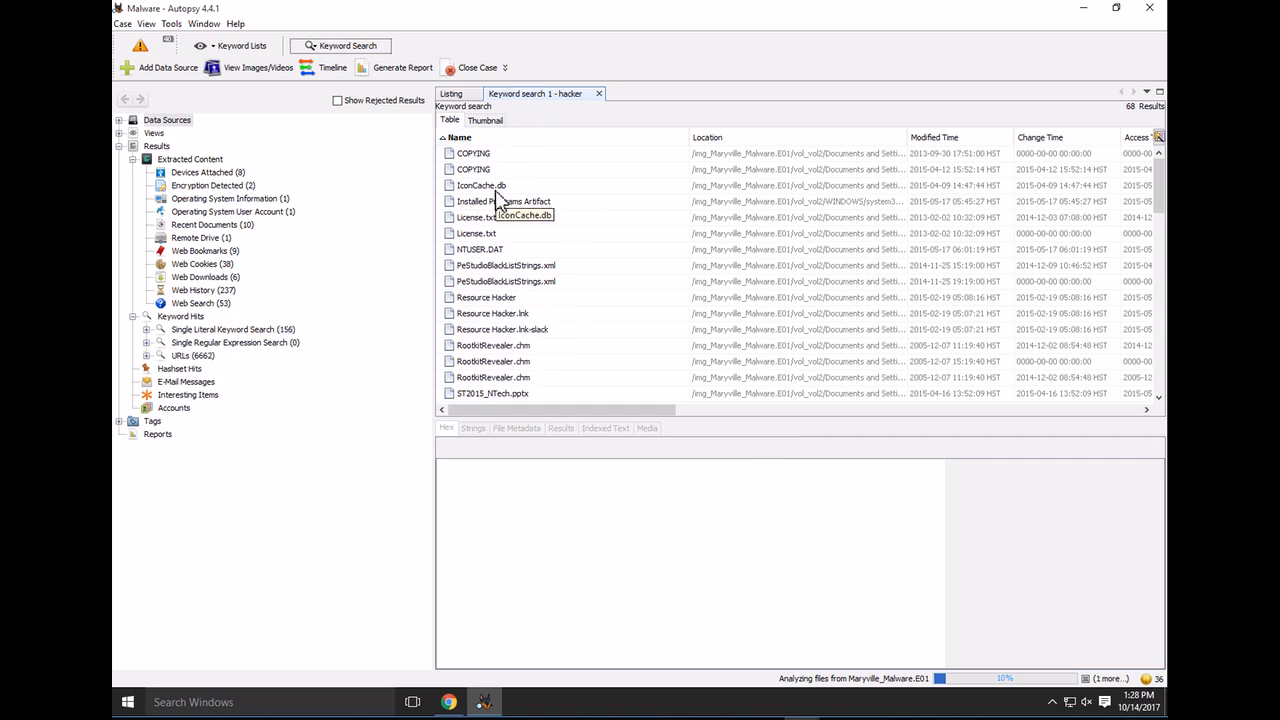
Read the first COPYING hit's indexed text with Hacker highlighted, enlarge the viewer, then show its metadata
click(497, 155)
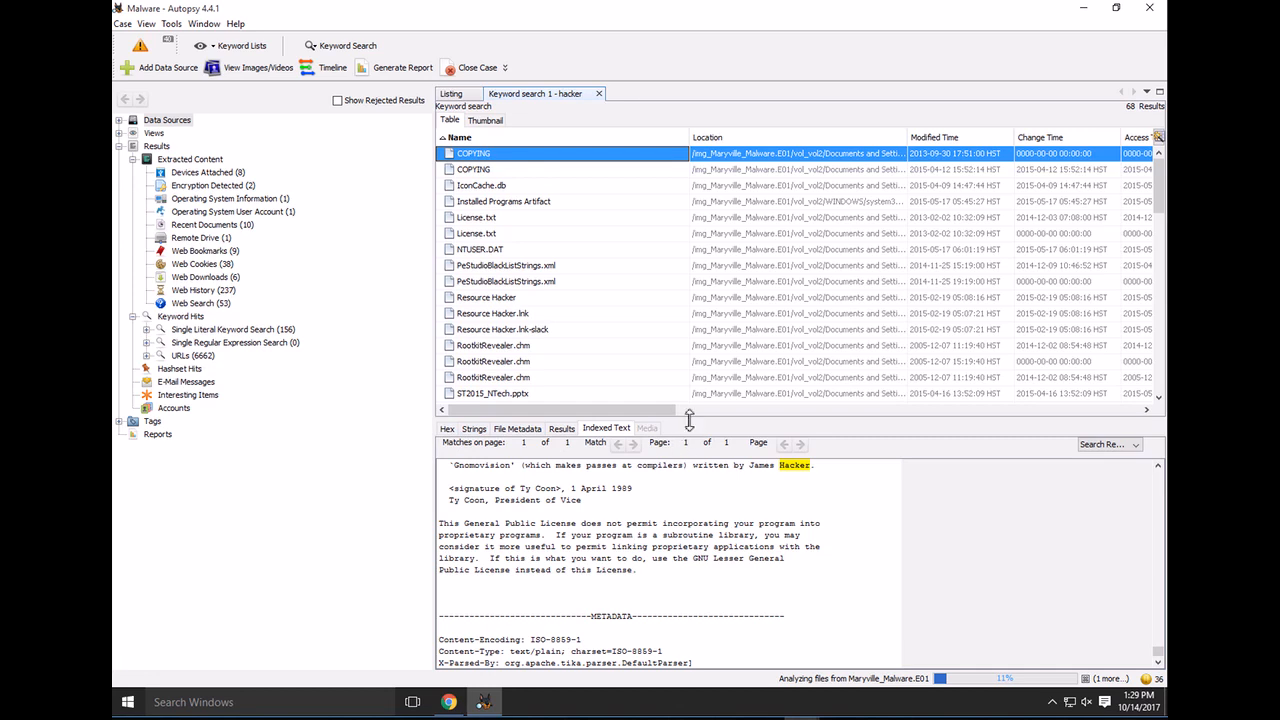
drag(703, 322, 703, 325)
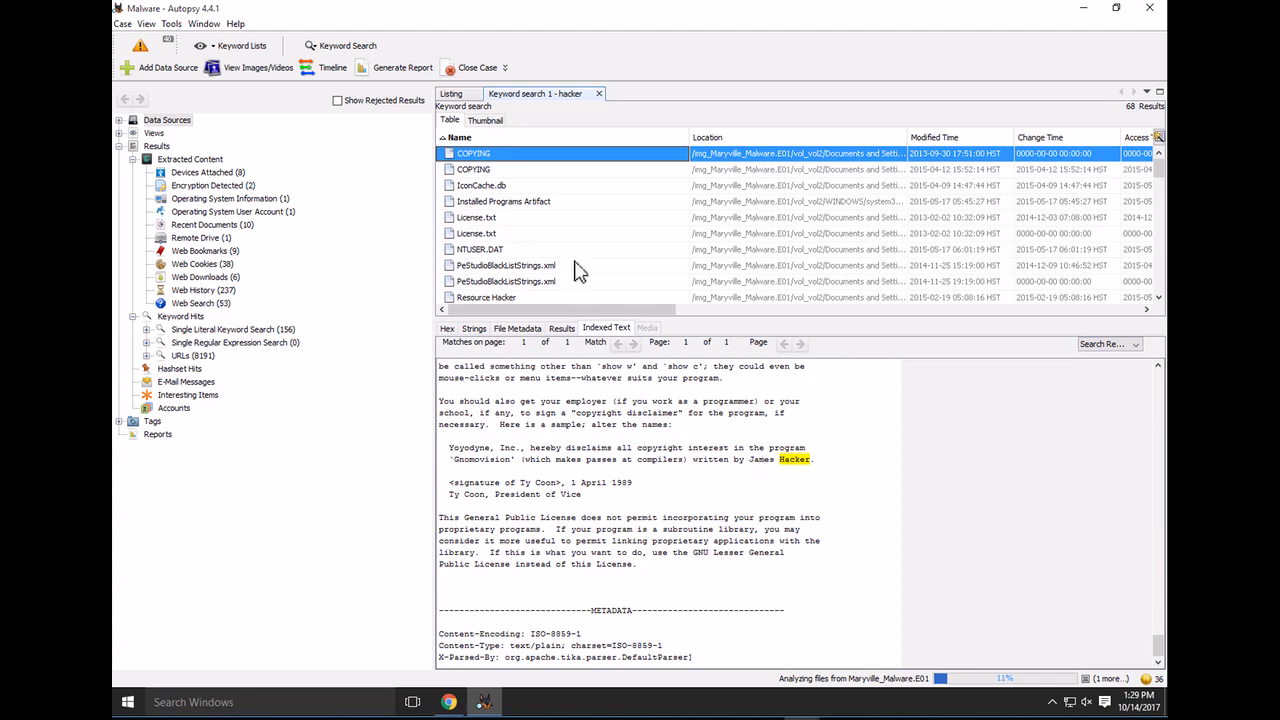
click(517, 330)
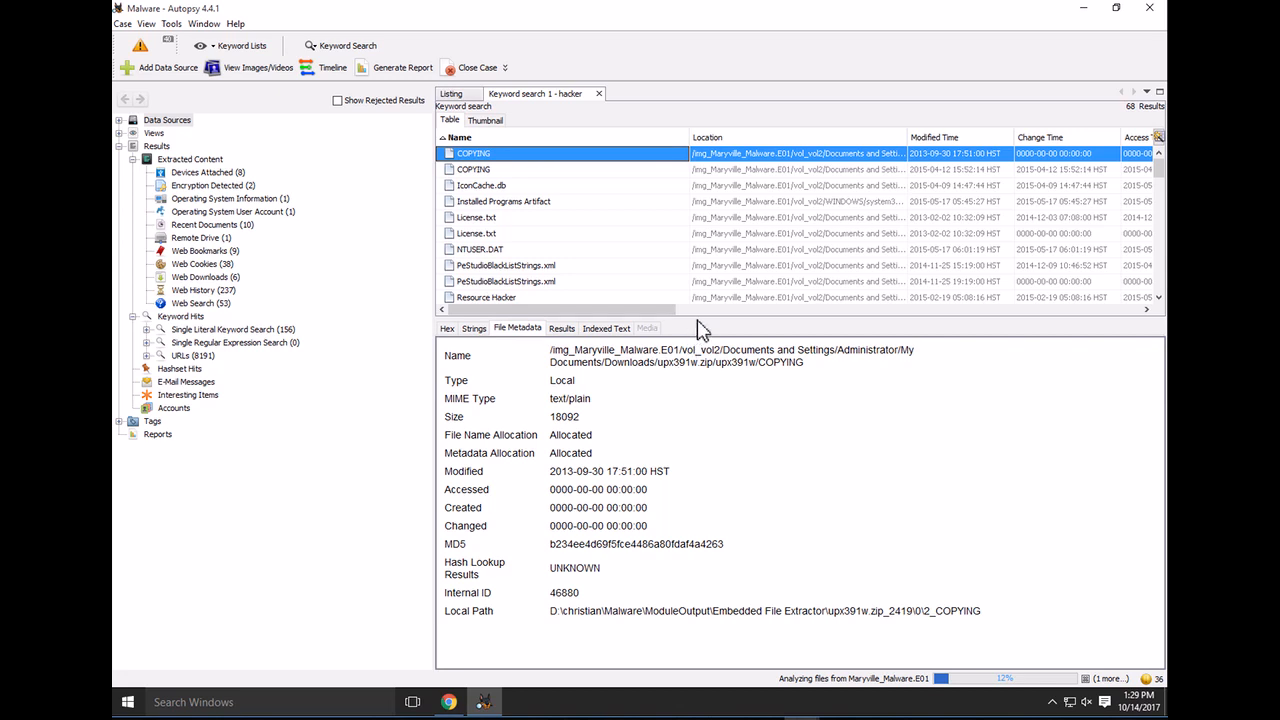
Review the hacker hits in Resource Hacker and RootkitRevealer.chm, ending on the first COPYING file's text
drag(700, 318, 712, 357)
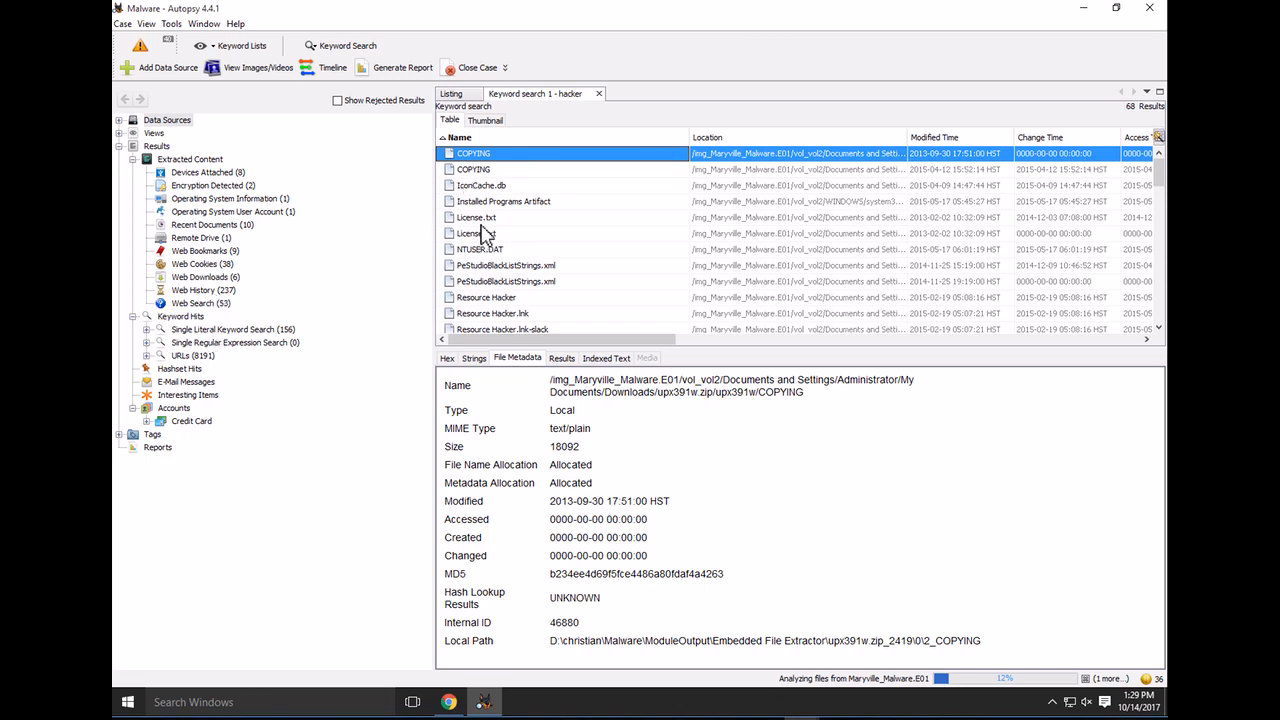
scroll(480, 300, down, 1)
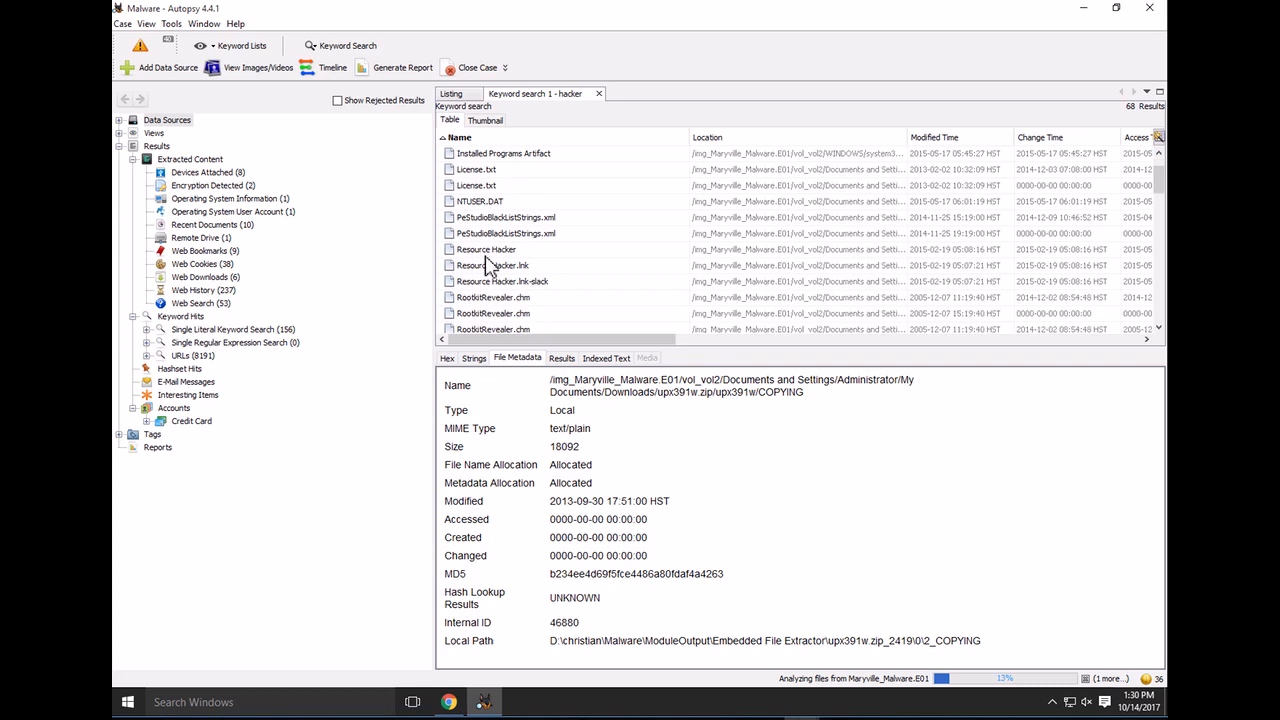
click(489, 251)
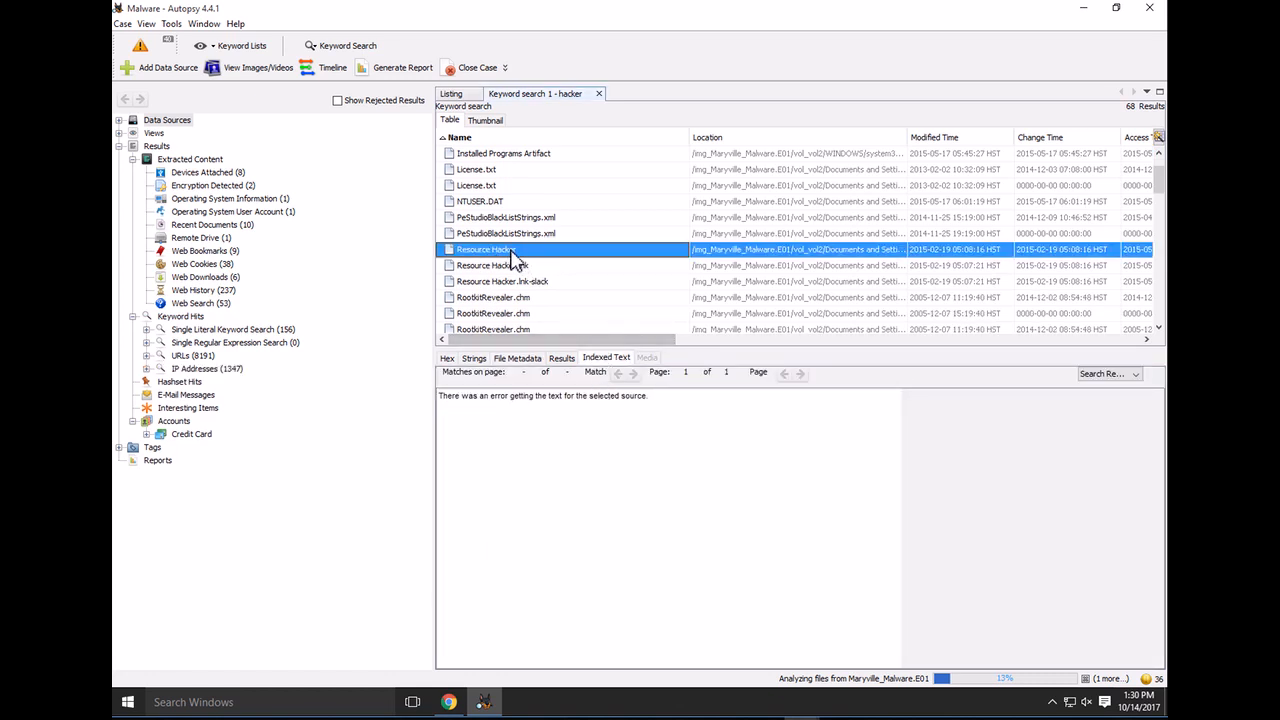
scroll(505, 310, down, 1)
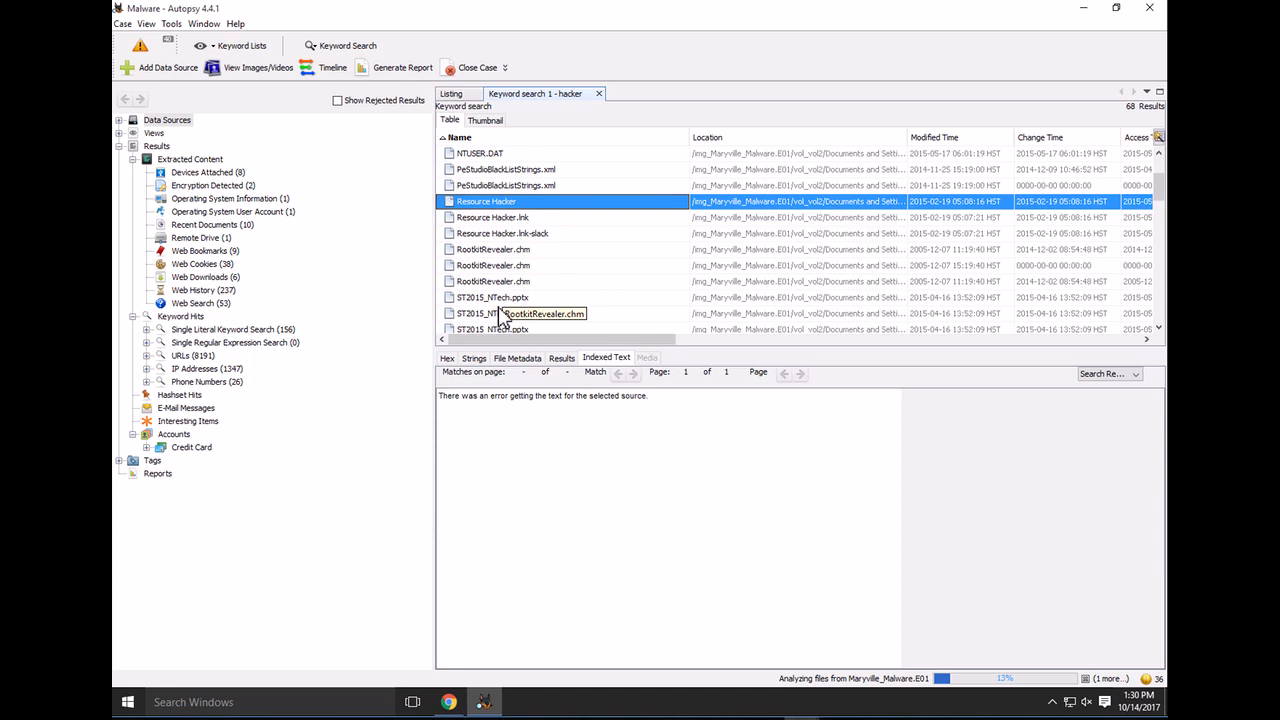
click(497, 283)
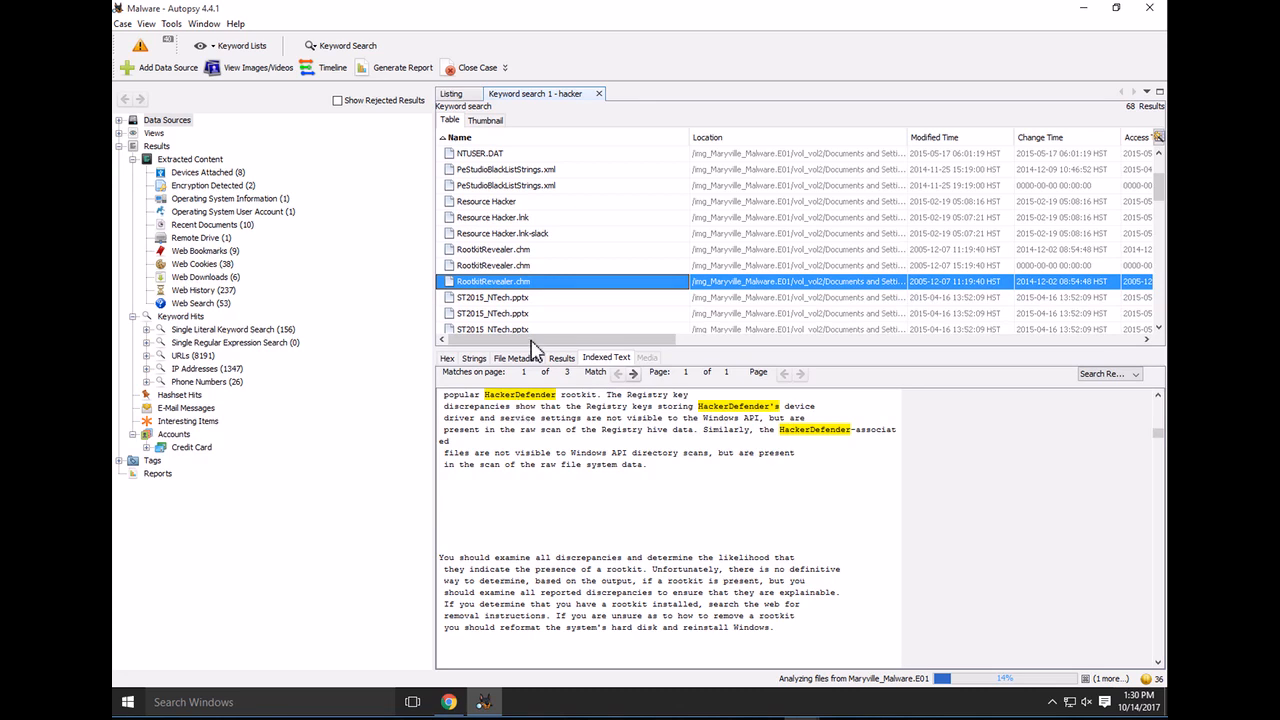
scroll(530, 290, down, 7)
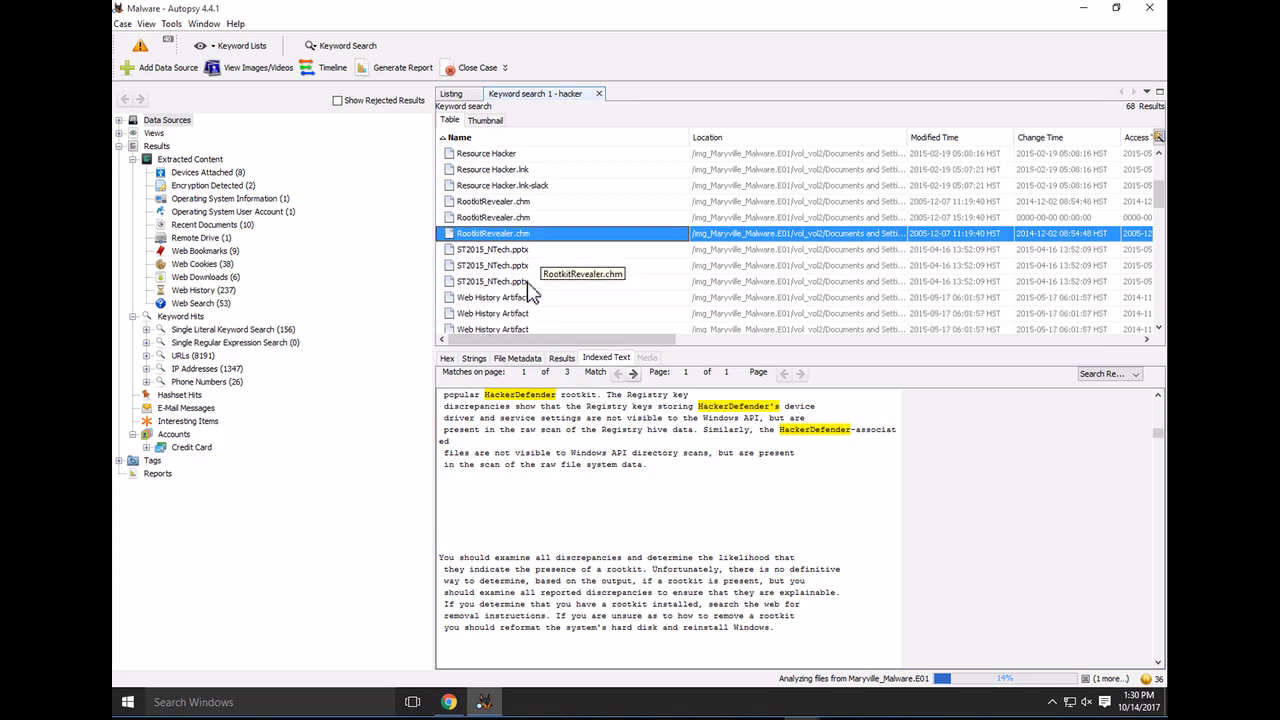
scroll(530, 290, up, 8)
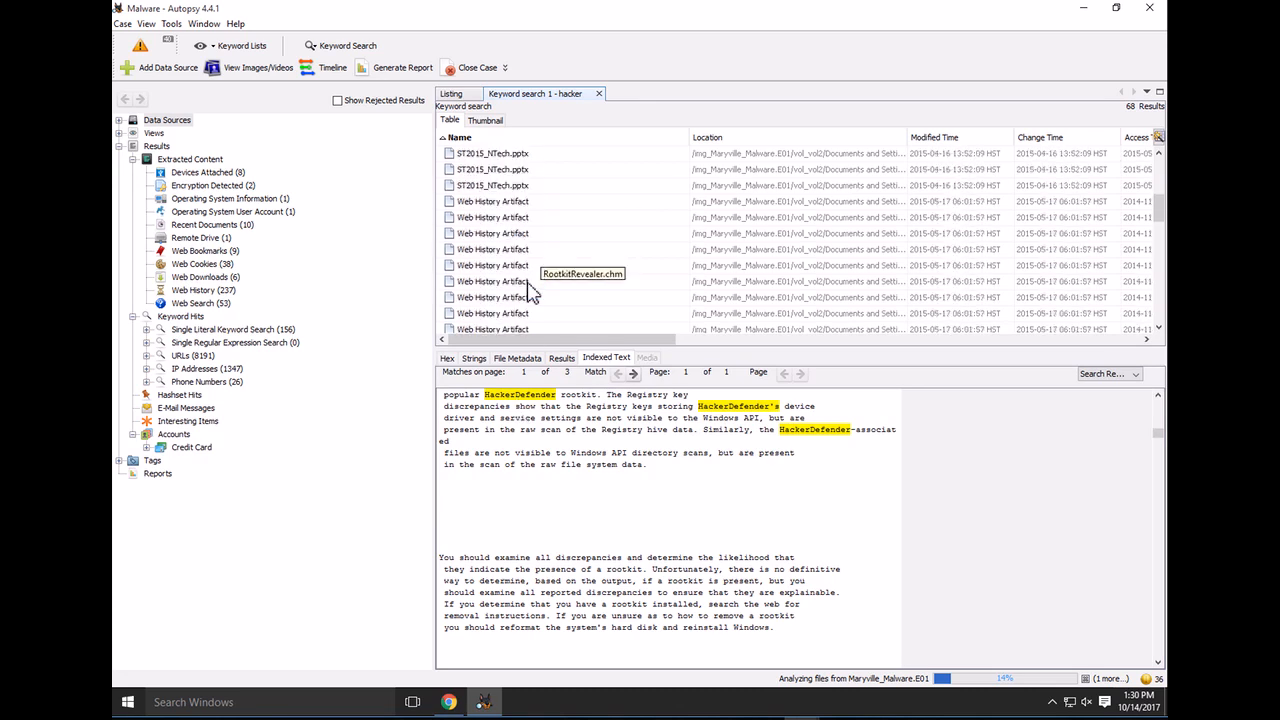
click(470, 156)
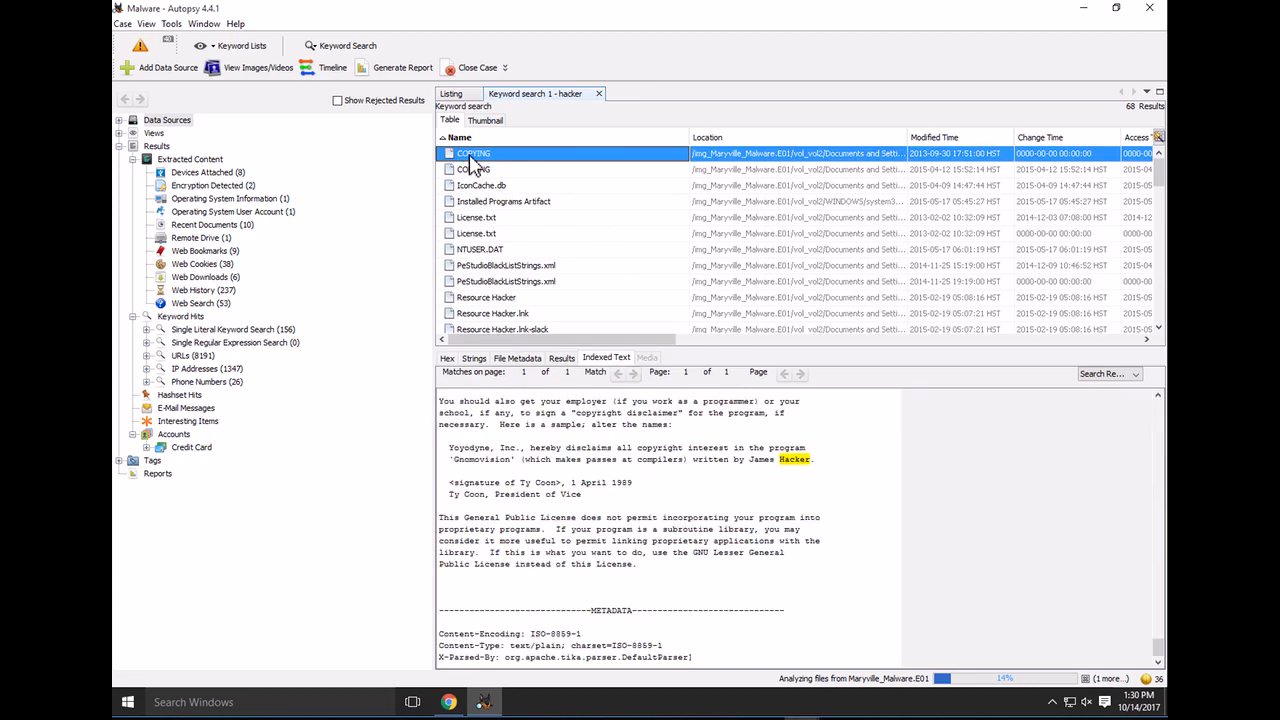
Quick-tag the first COPYING file as Bookmark and expand Tags > Bookmark in the tree
right_click(474, 163)
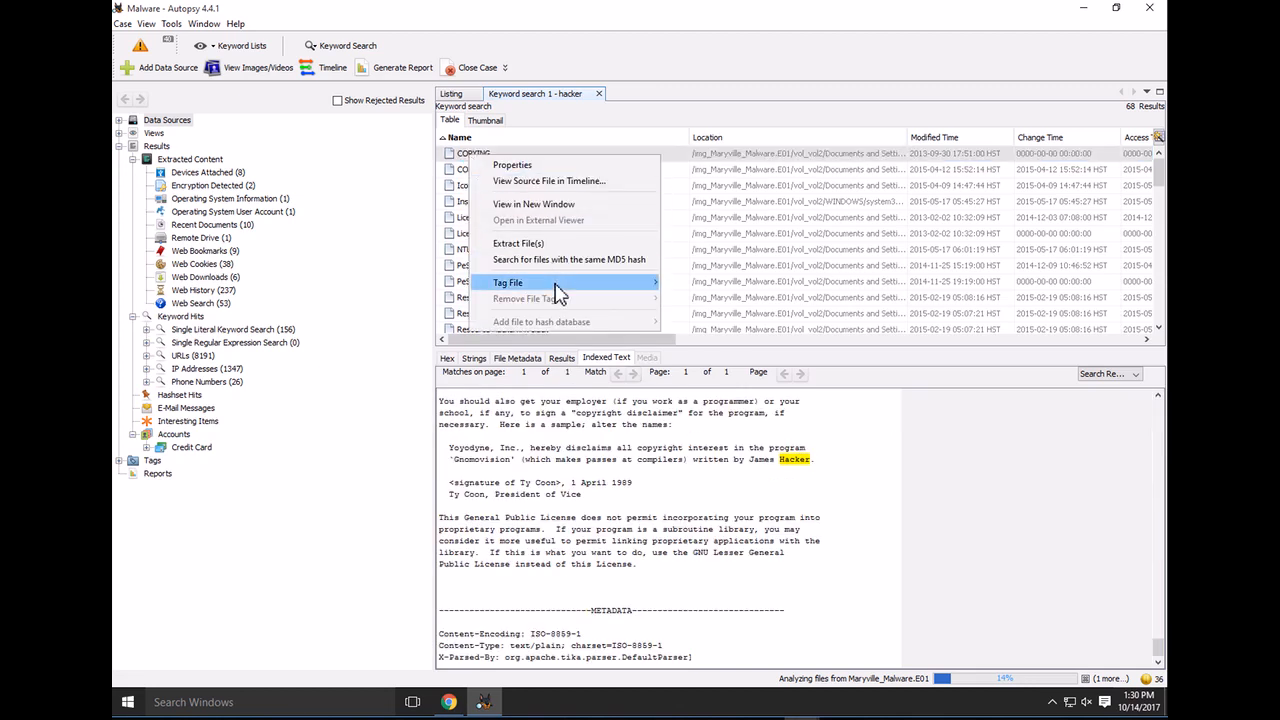
mouse_move(557, 286)
mouse_move(733, 285)
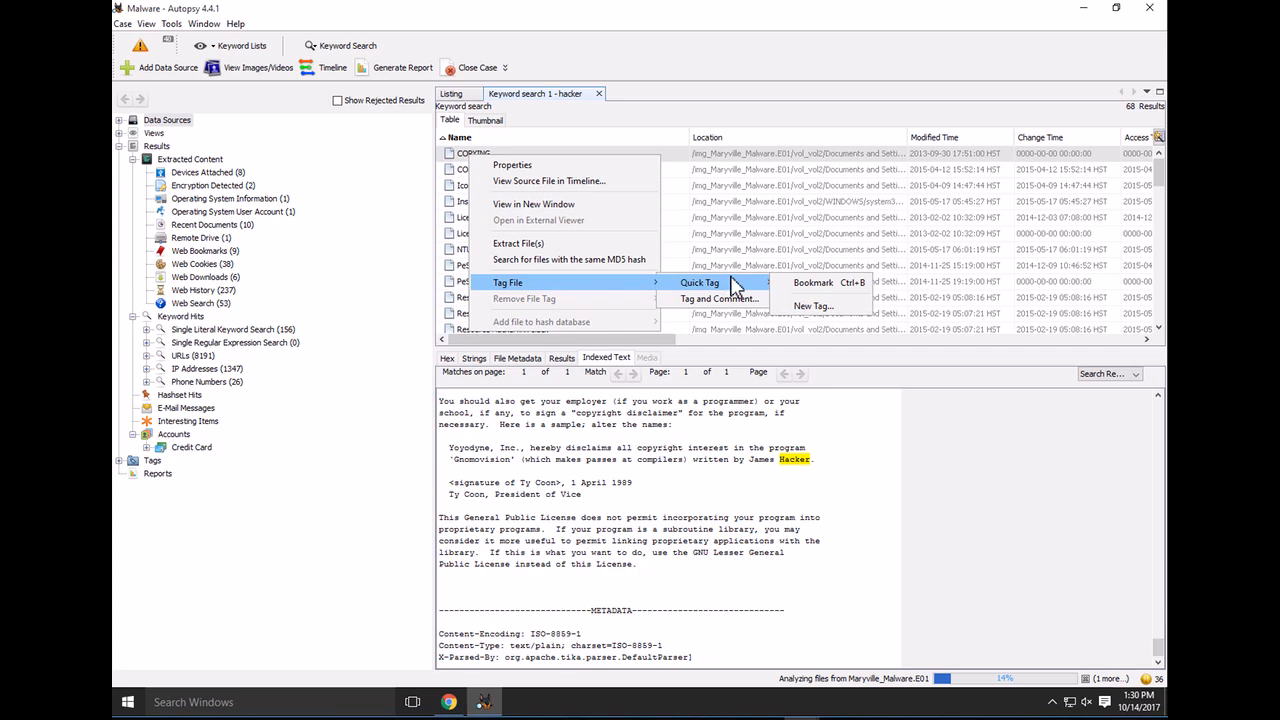
click(810, 286)
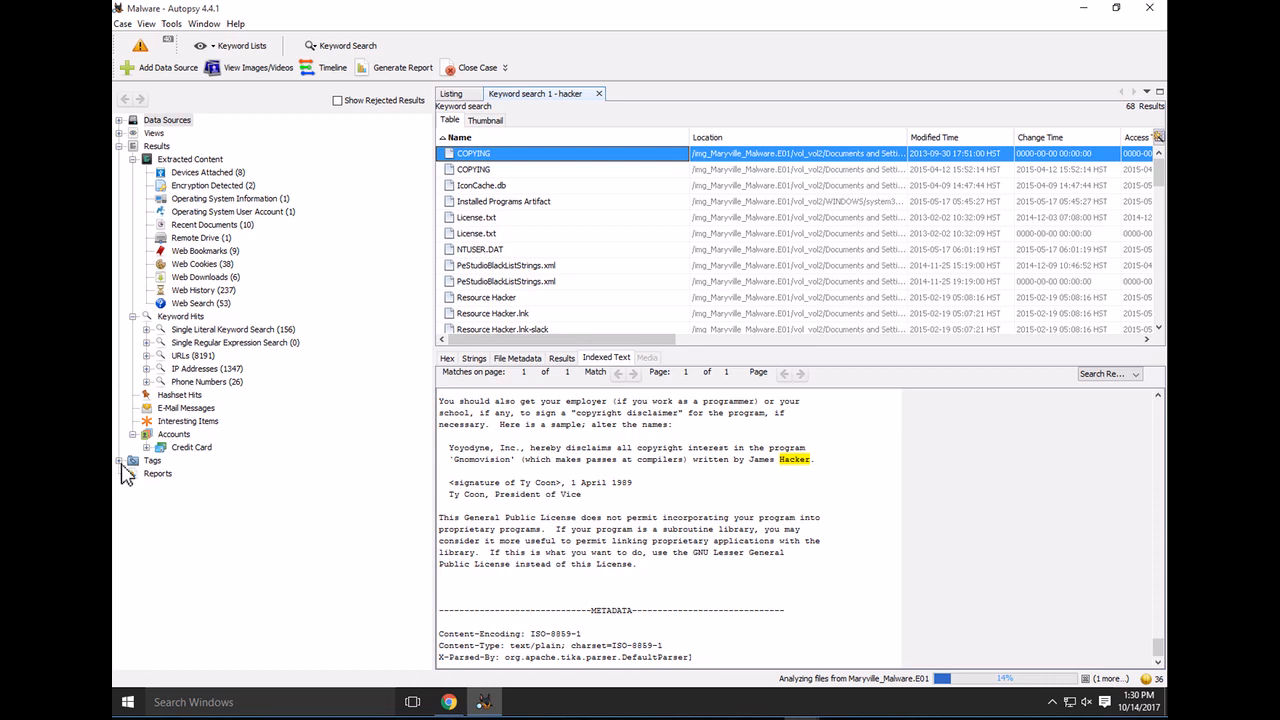
click(118, 461)
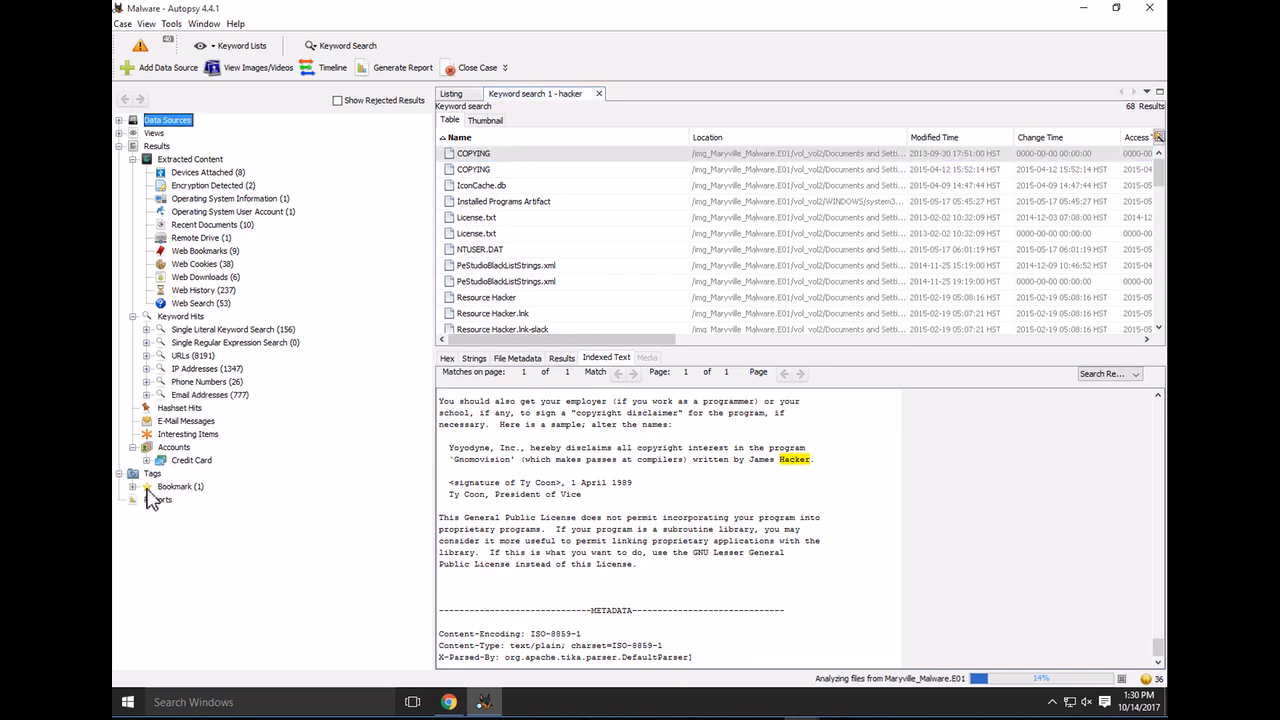
click(134, 487)
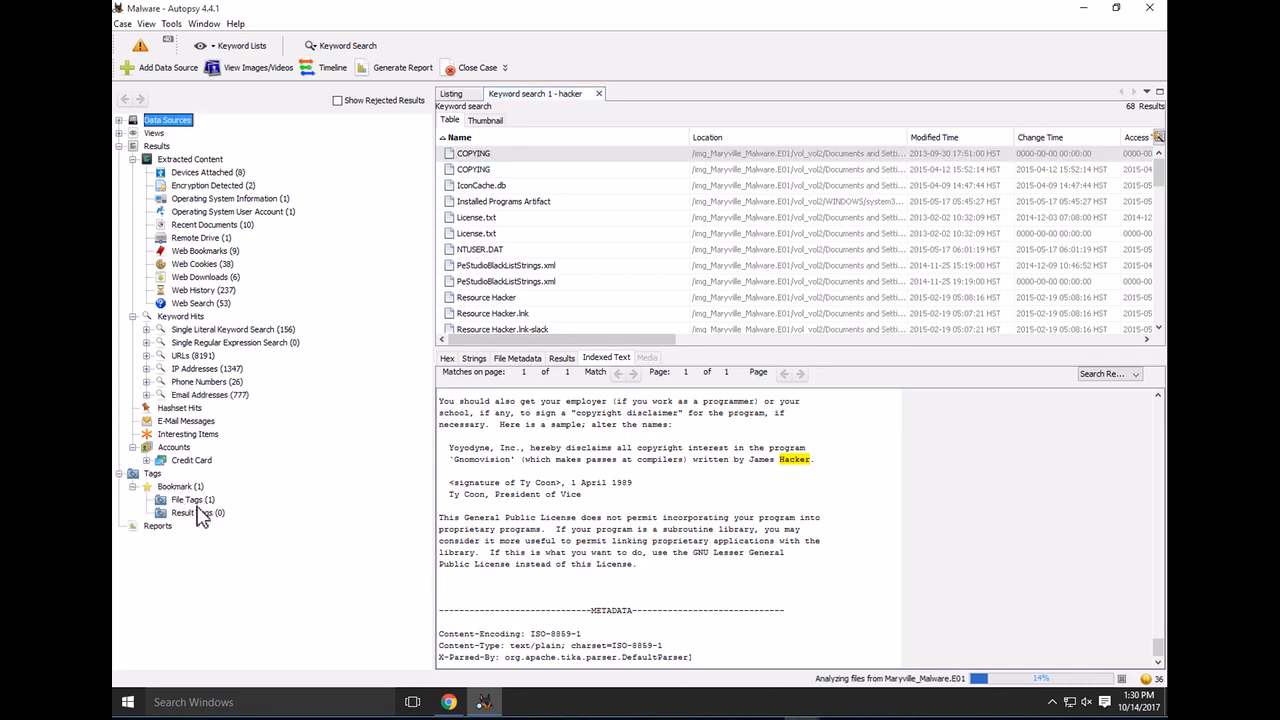
List the Bookmark file tags showing COPYING, then bring up the URLs keyword hits
click(185, 500)
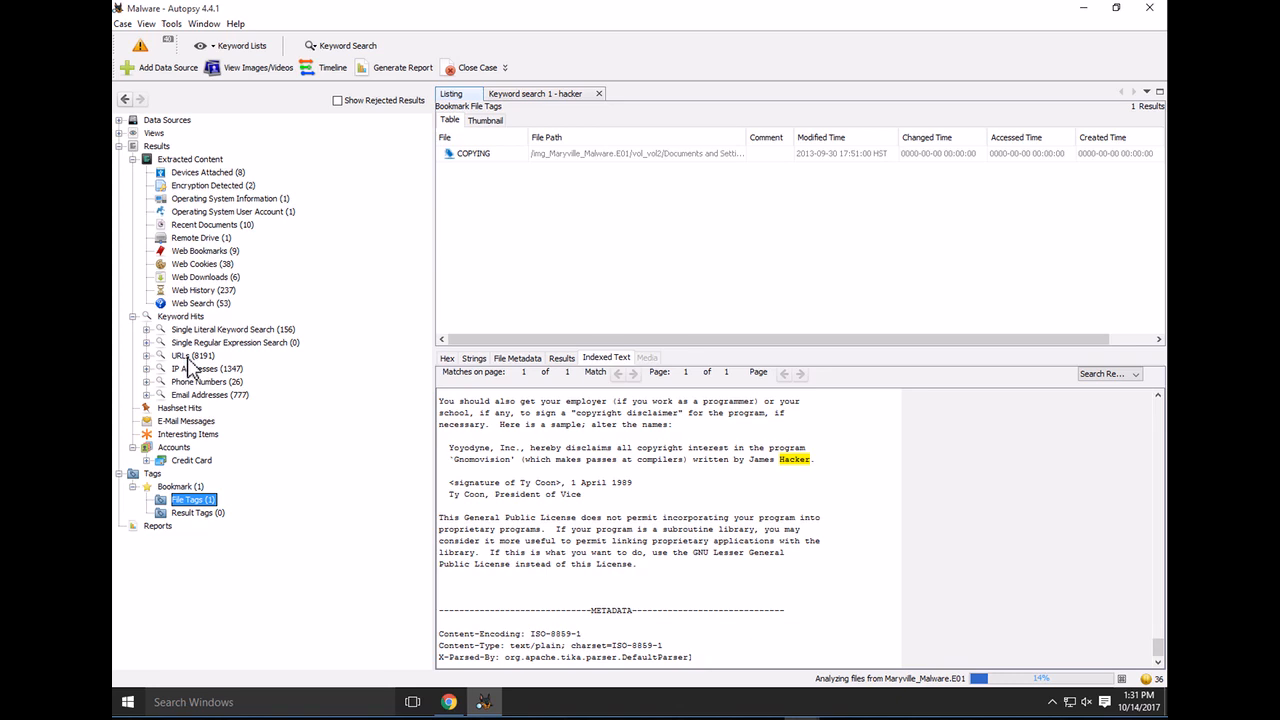
click(192, 357)
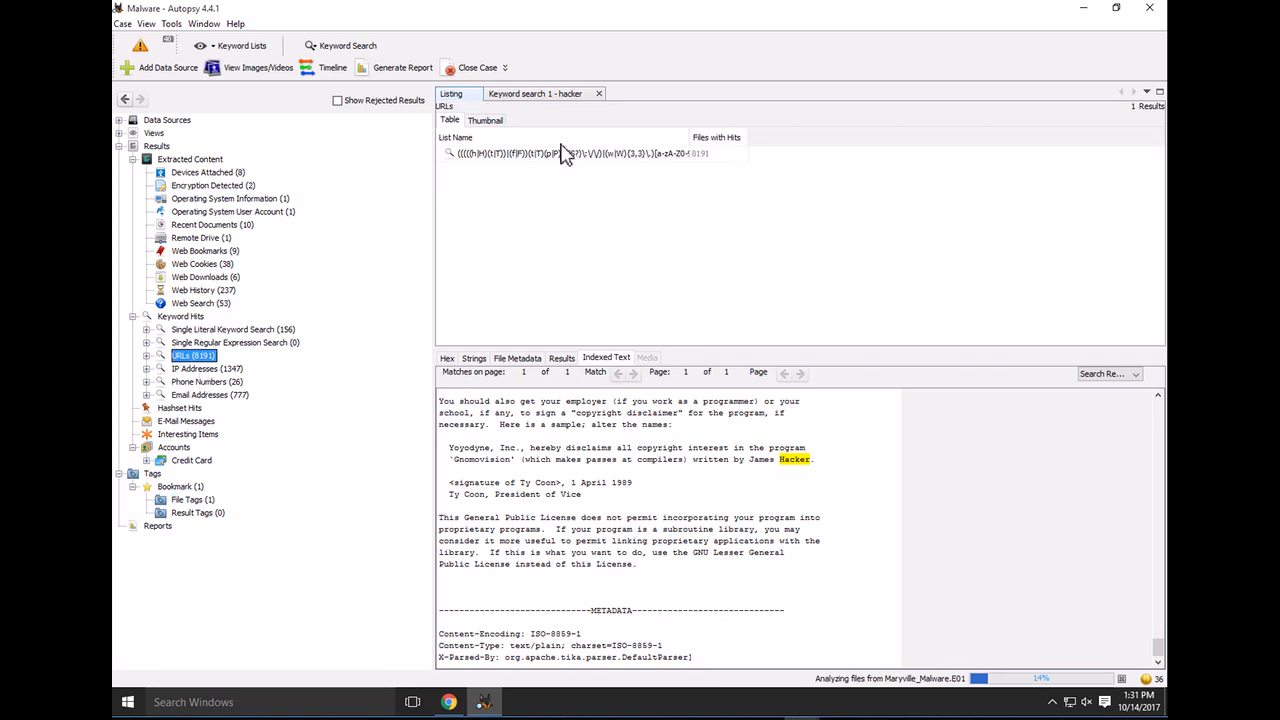
Select the URL regular-expression hit and widen the List Name column to show the full regex
click(515, 156)
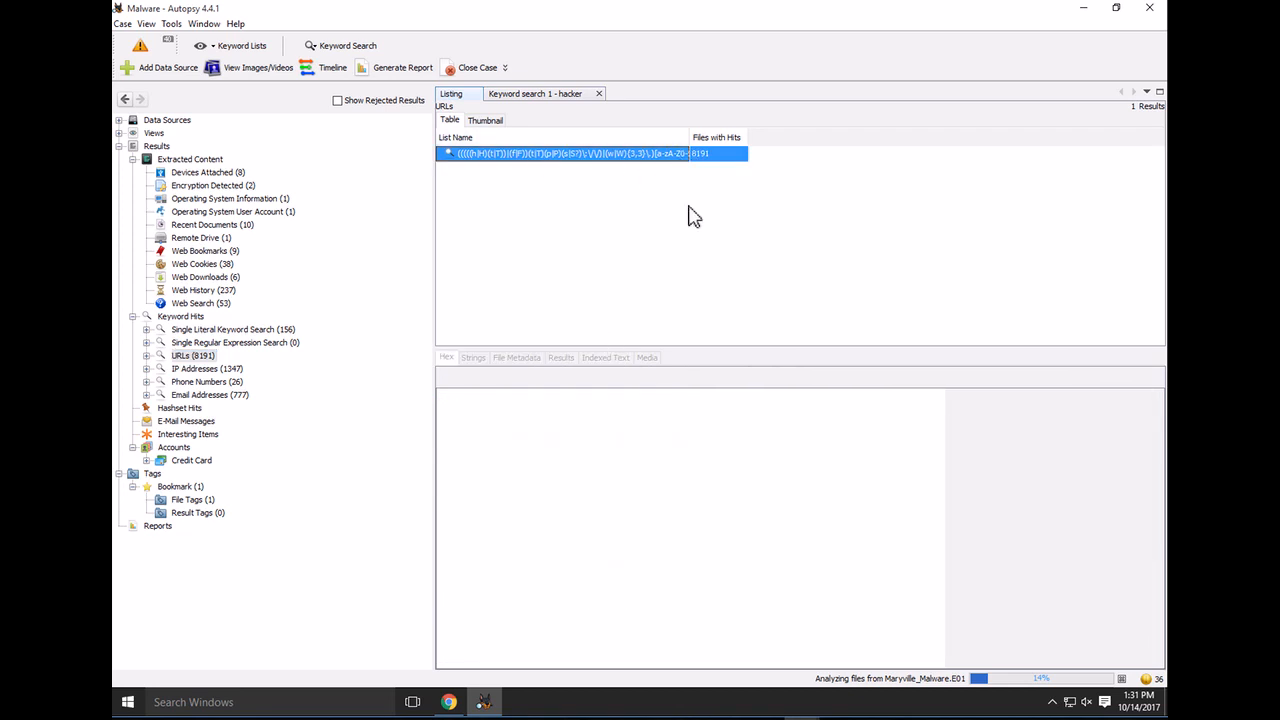
click(205, 370)
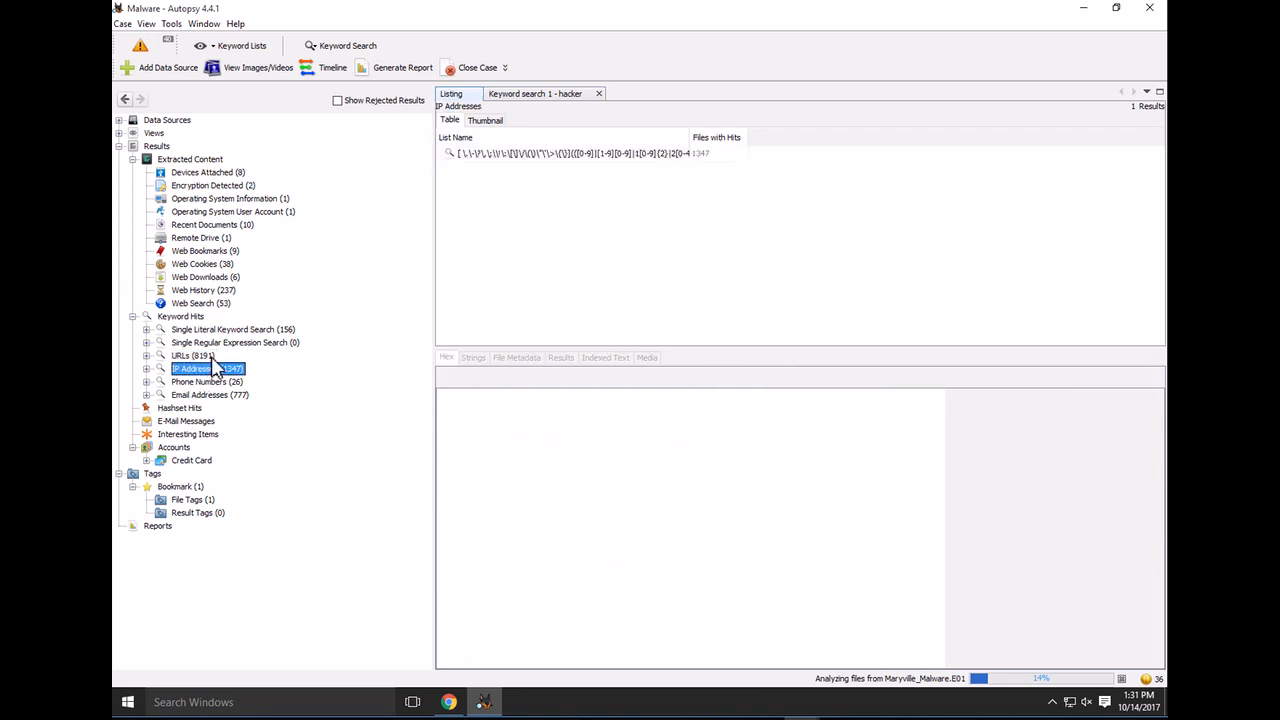
click(210, 357)
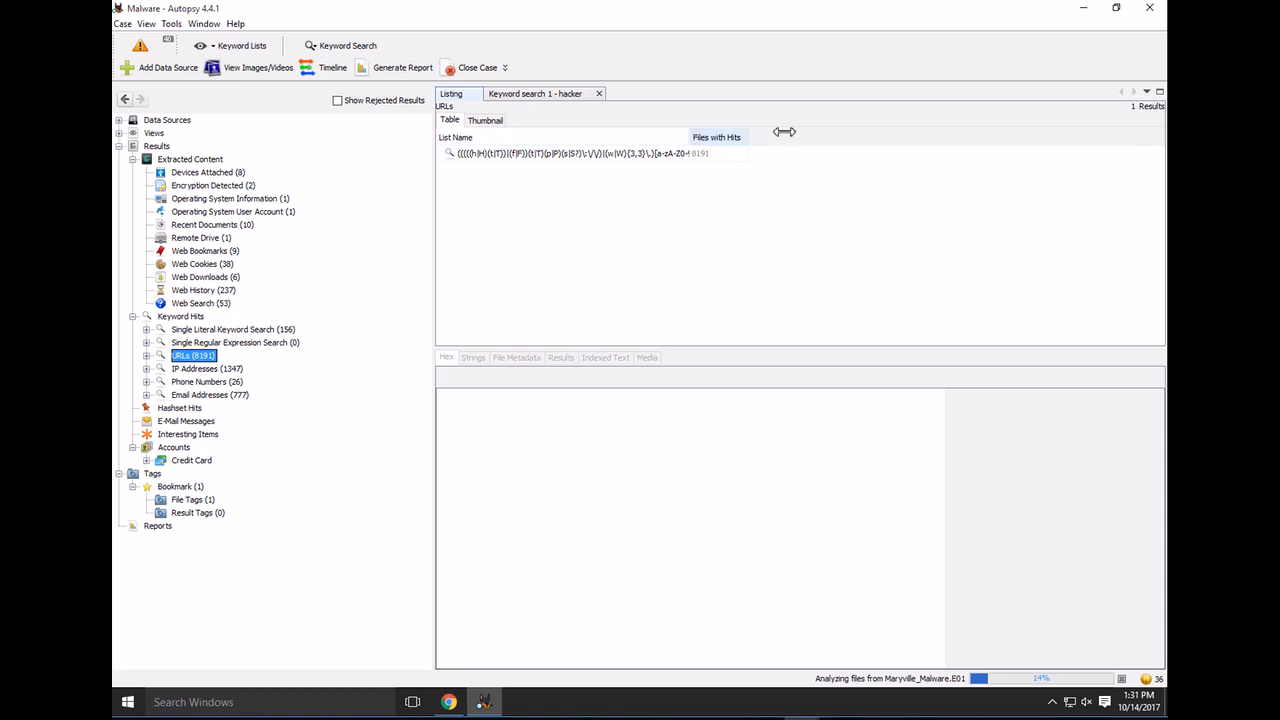
drag(784, 131, 1088, 146)
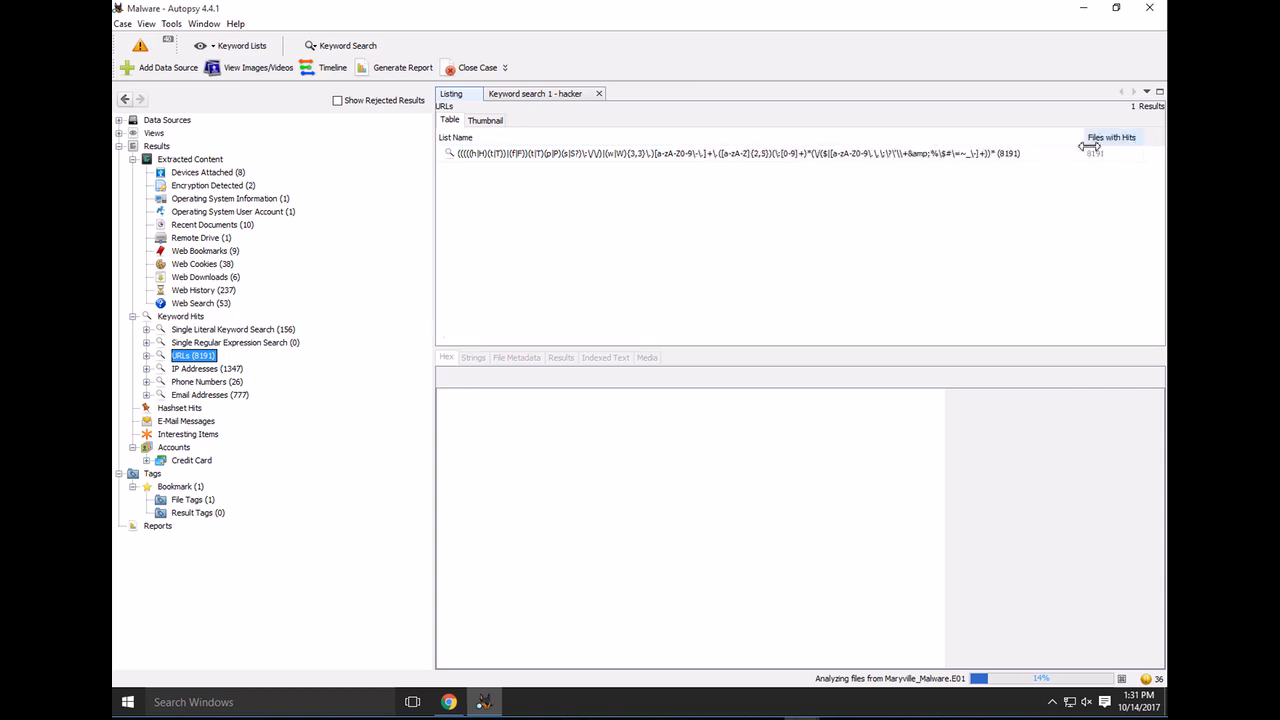
Expand the URLs (8191) group to browse the individual URL hits, then collapse it
click(147, 356)
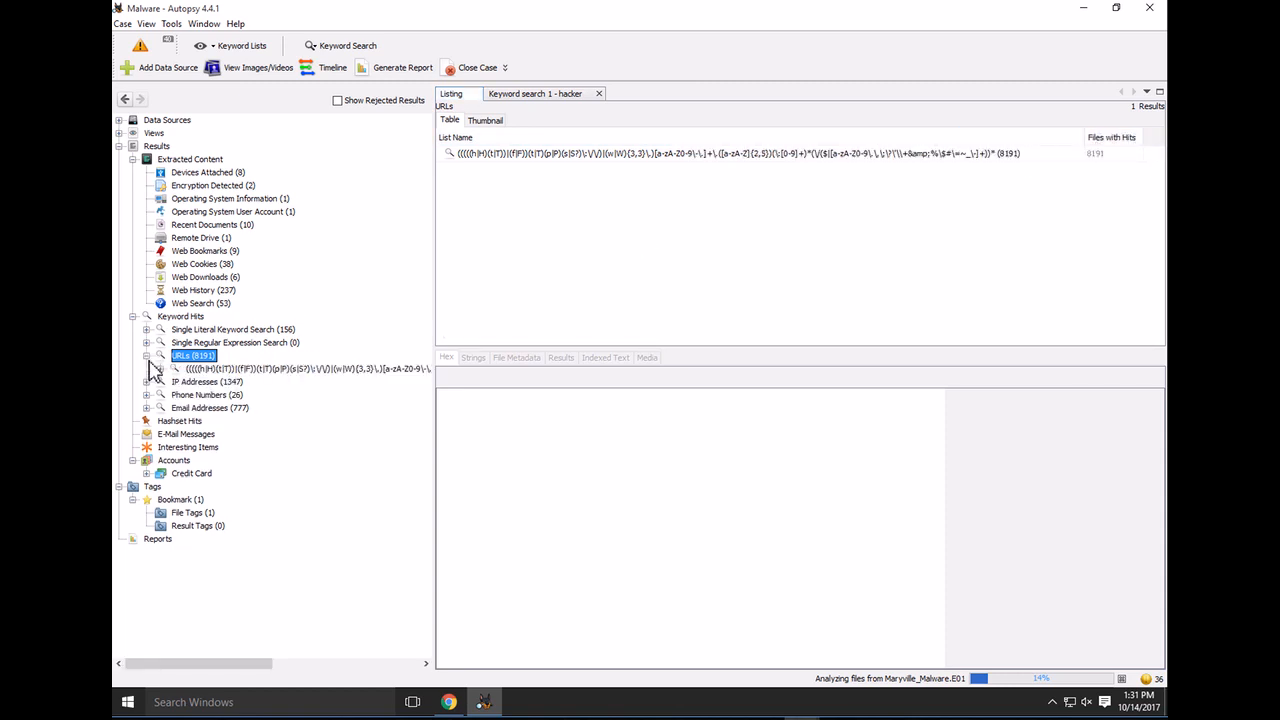
click(160, 368)
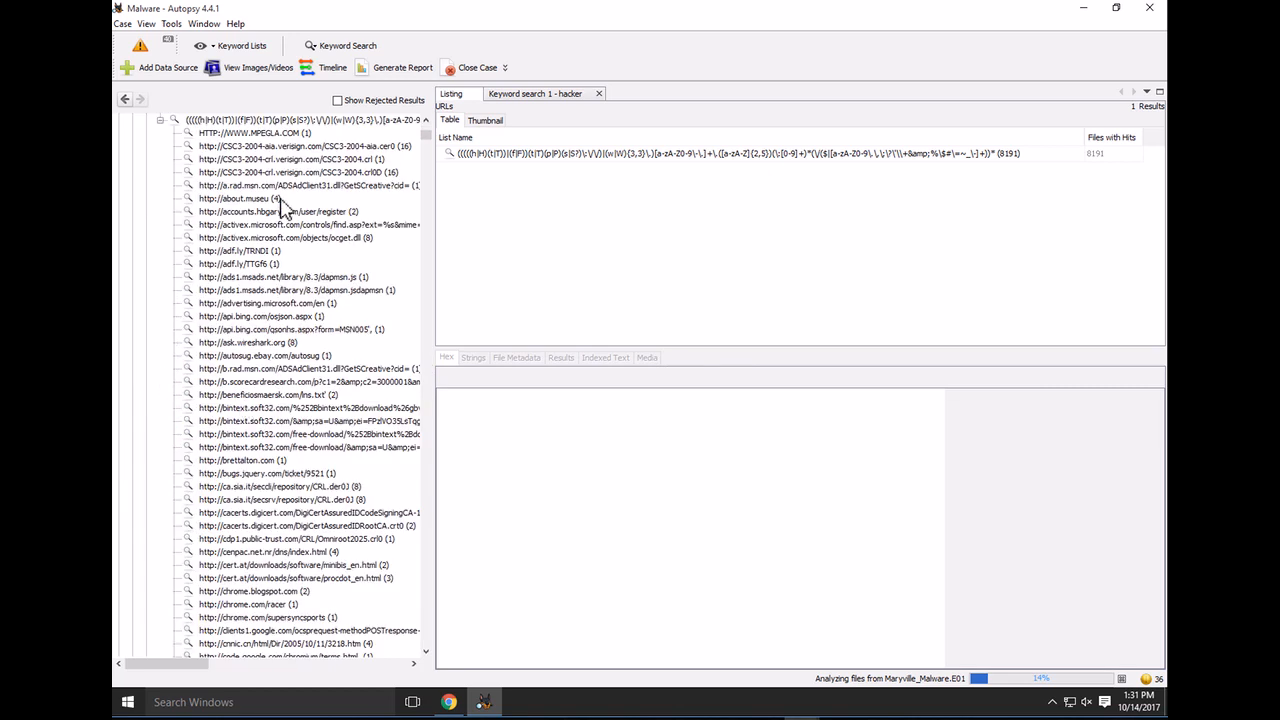
scroll(243, 428, down, 2)
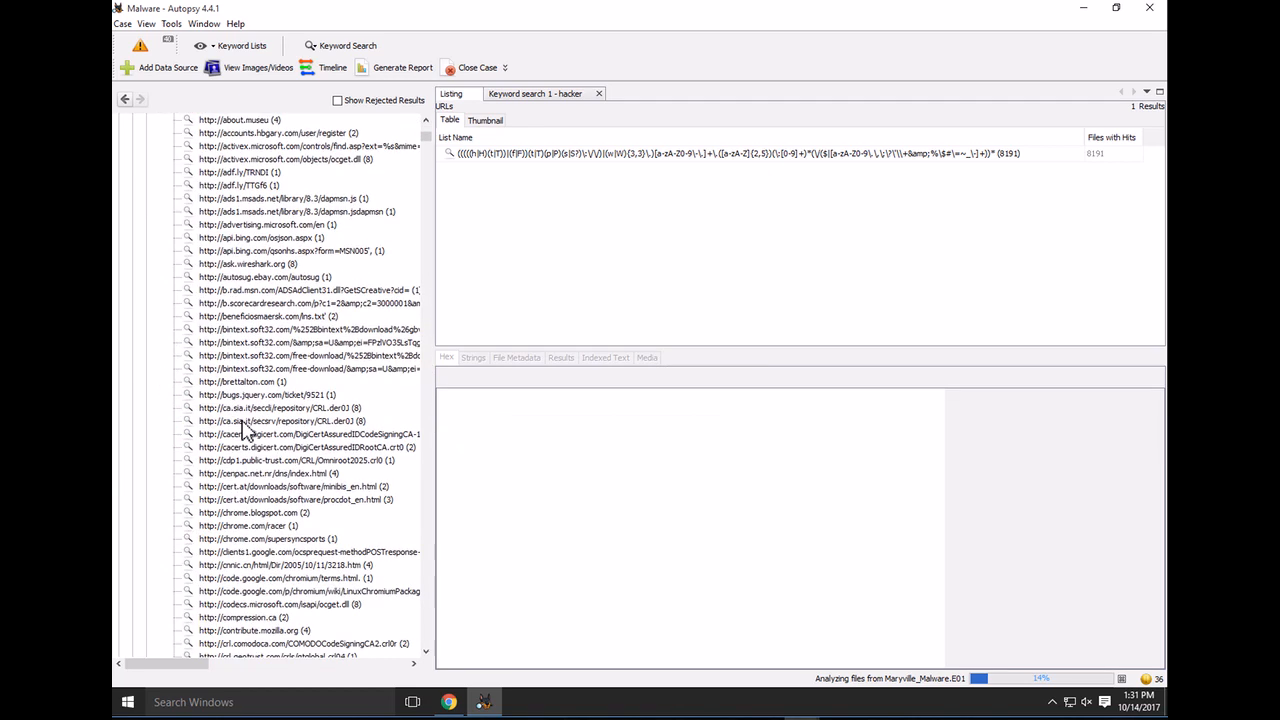
scroll(243, 428, down, 3)
scroll(243, 428, down, 1)
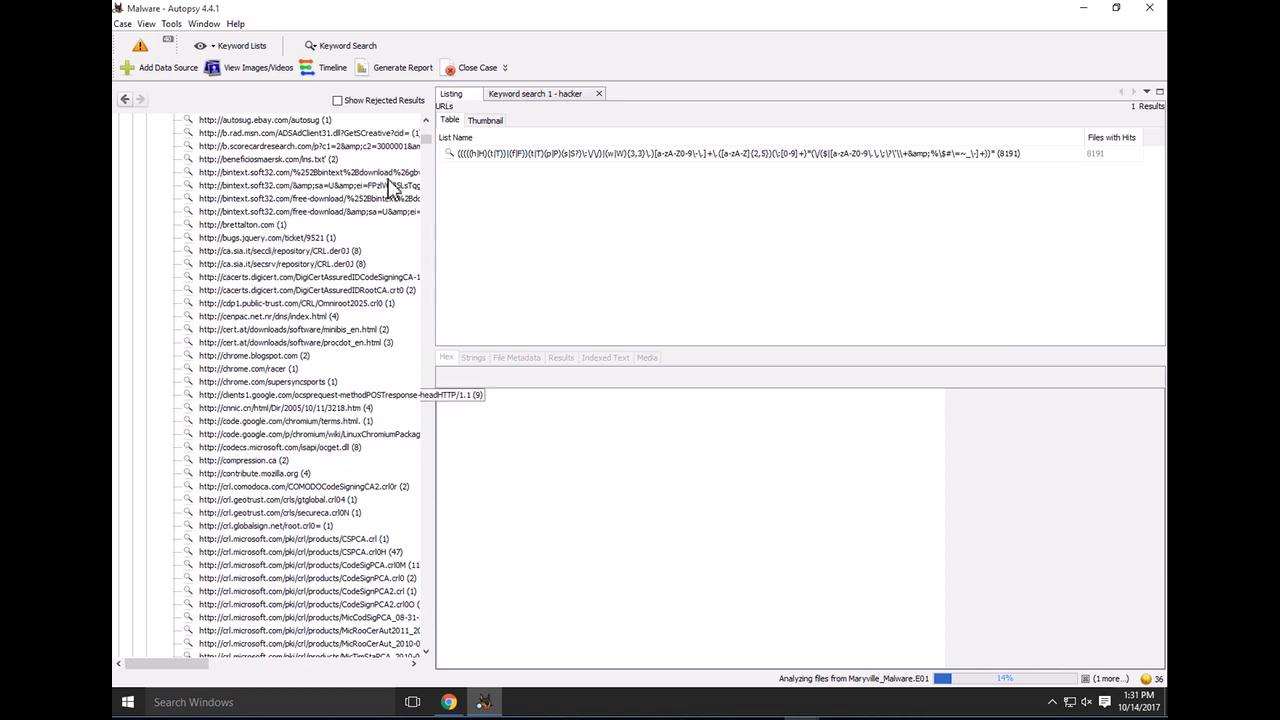
scroll(269, 361, down, 3)
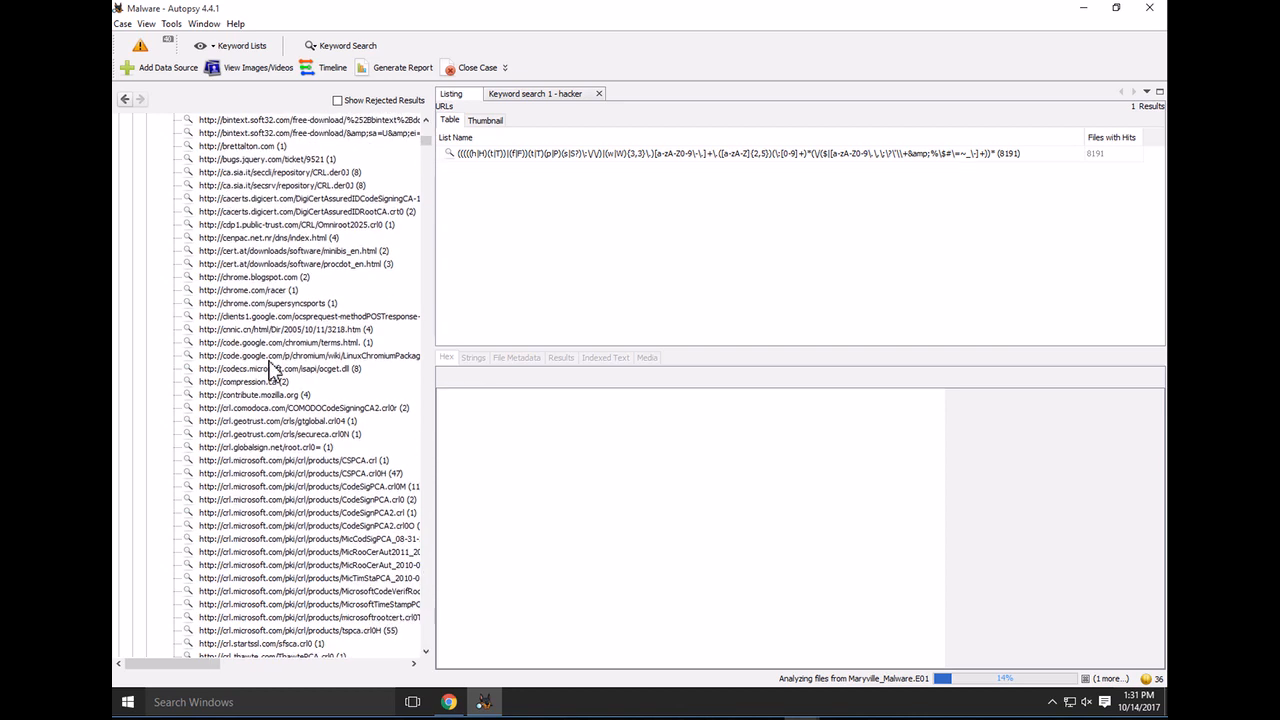
scroll(269, 361, up, 6)
scroll(270, 370, up, 3)
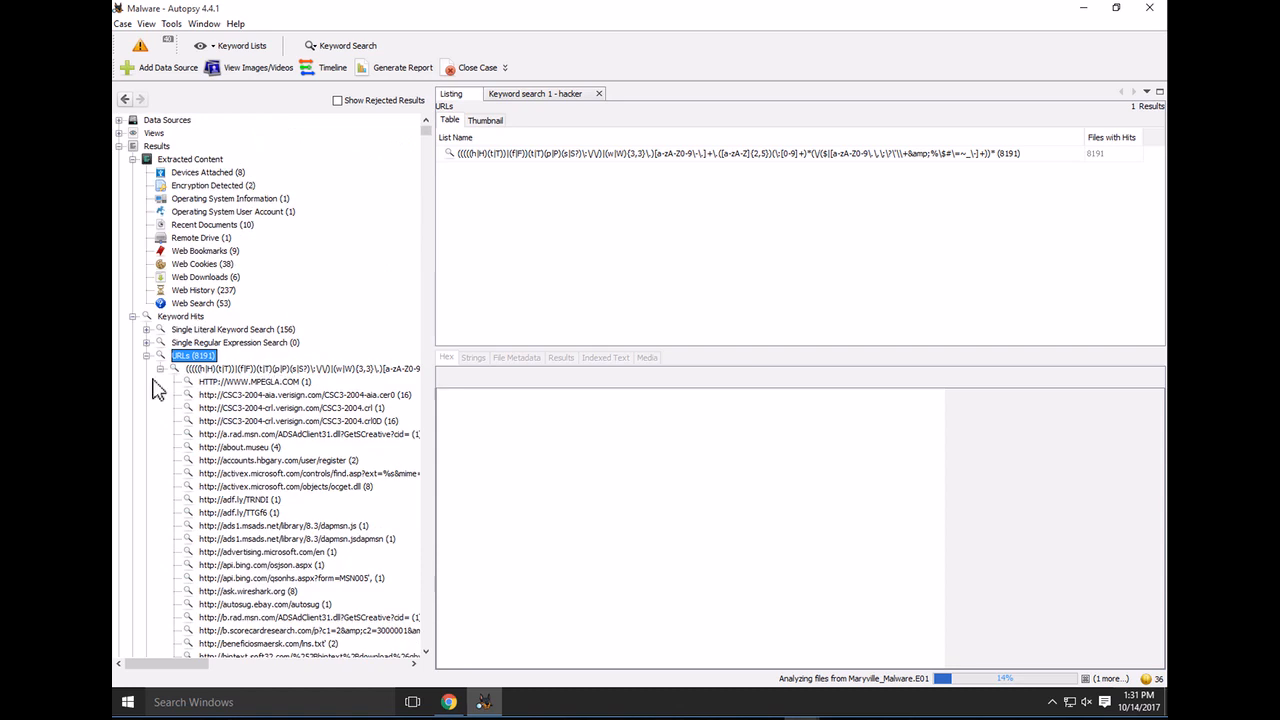
click(147, 356)
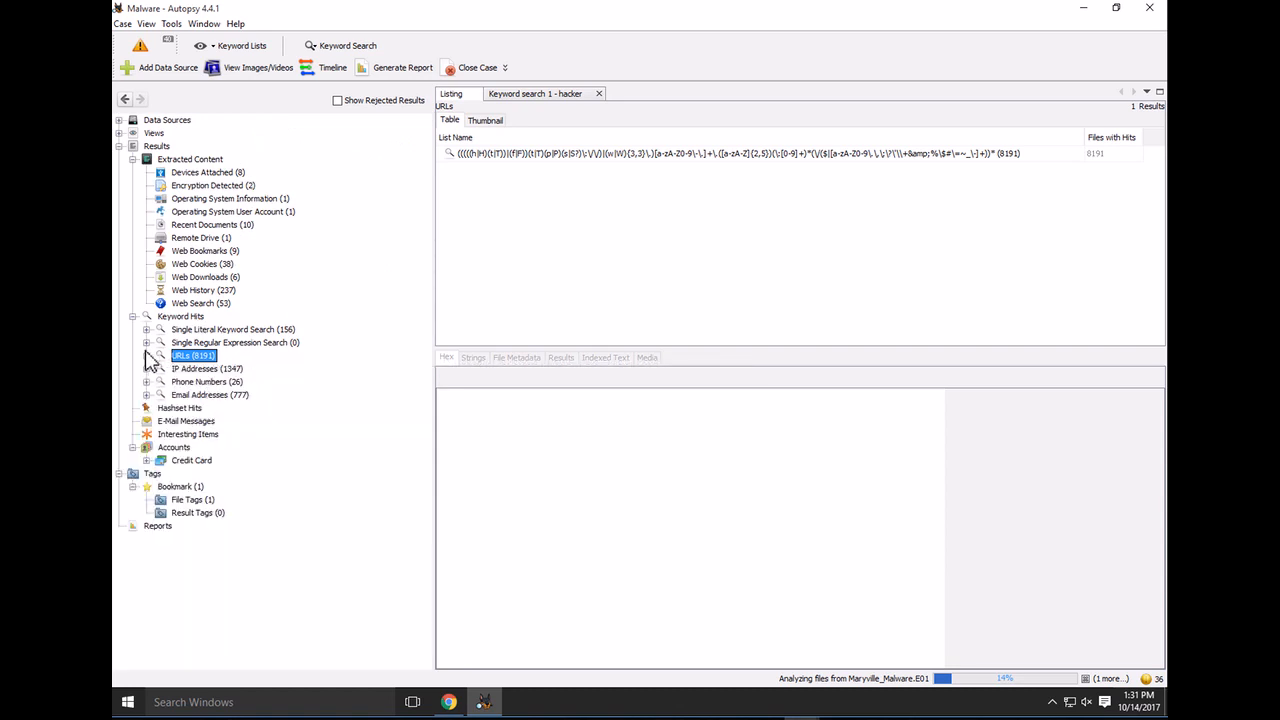
List the 237 Web History results, view an img.s-msn.com entry's details, and re-expand URL hits
click(205, 290)
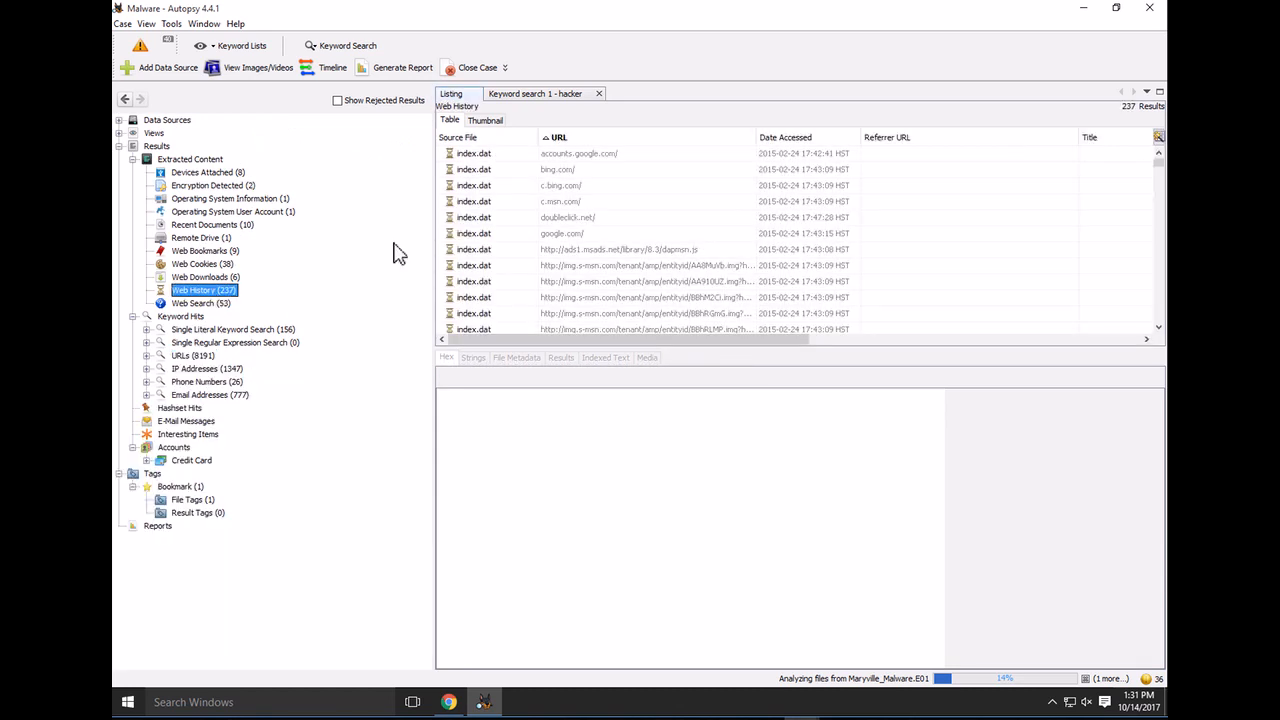
scroll(615, 260, down, 2)
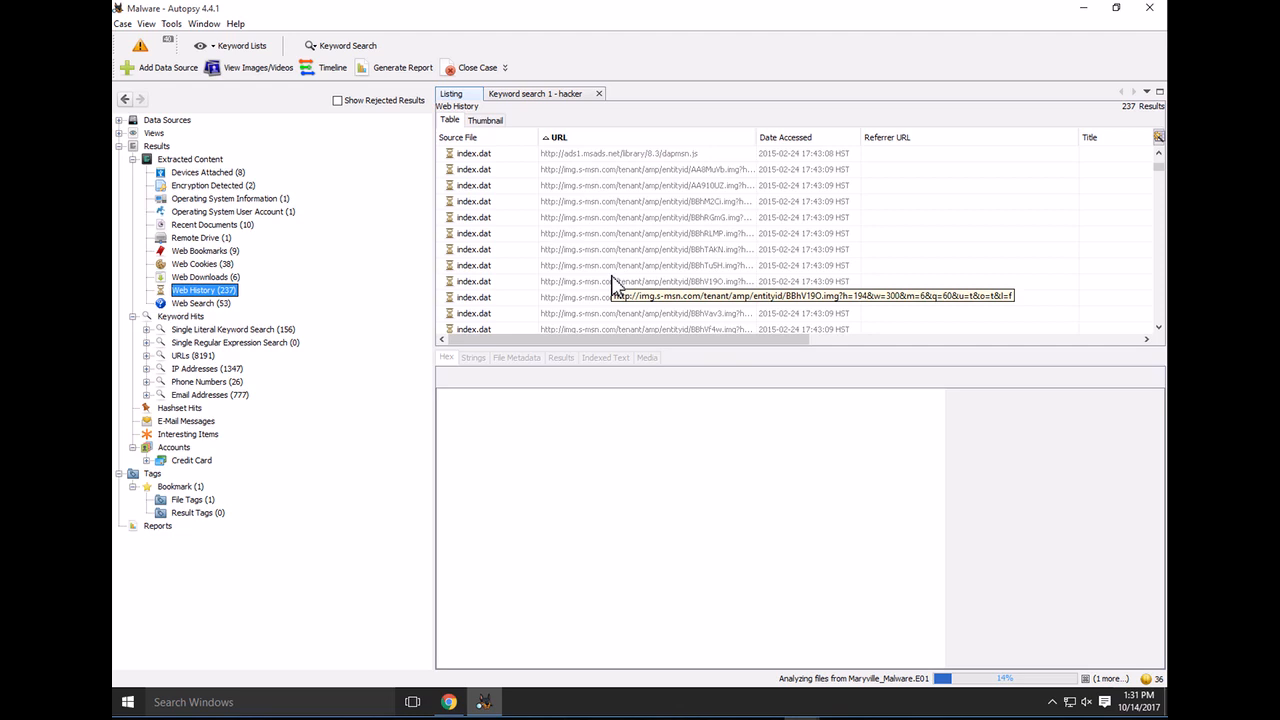
click(615, 282)
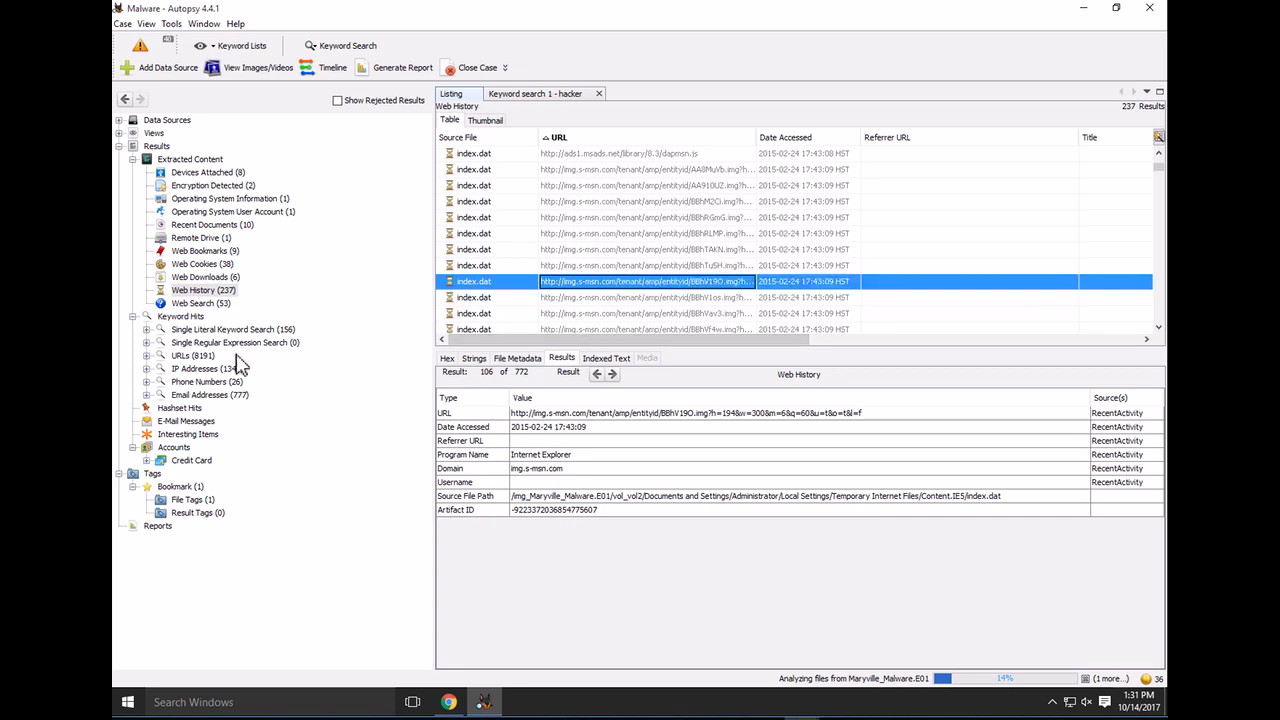
click(147, 357)
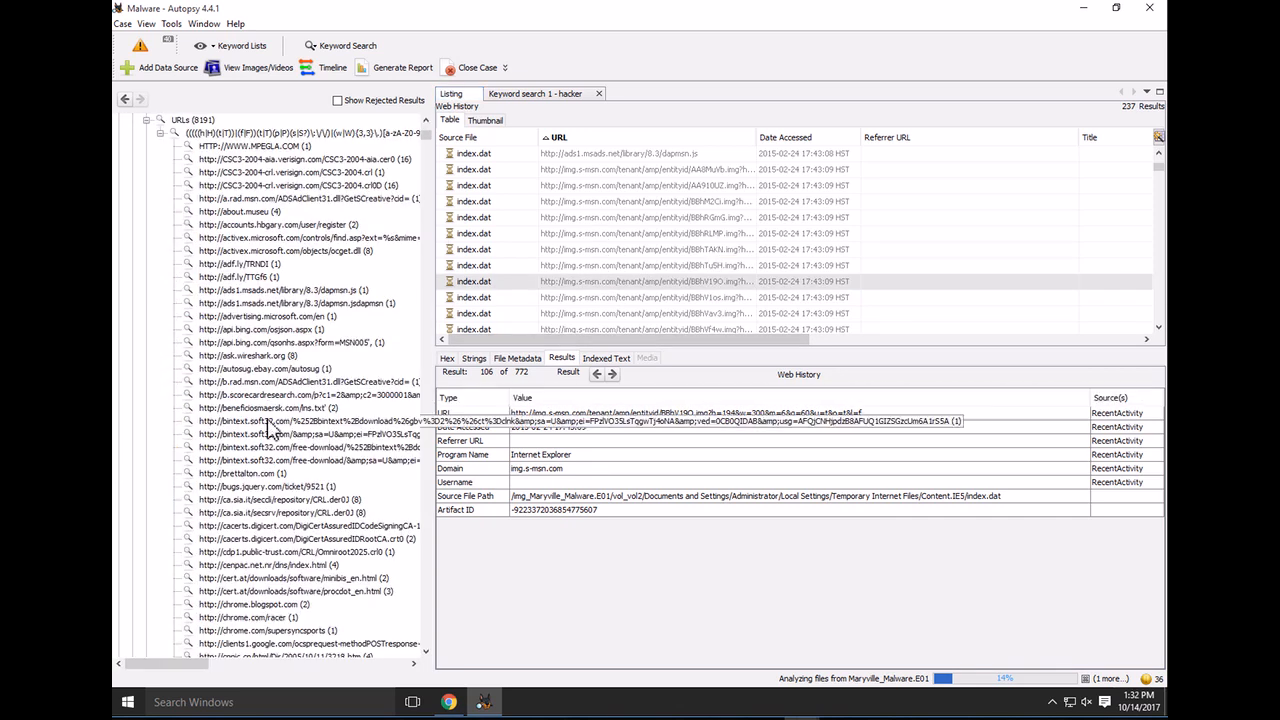
Read the LinuxChromiumPackages URL matches in chrome[1].htm and index[1].htm, then list the gtglobal.crl04 hit
scroll(270, 428, down, 1)
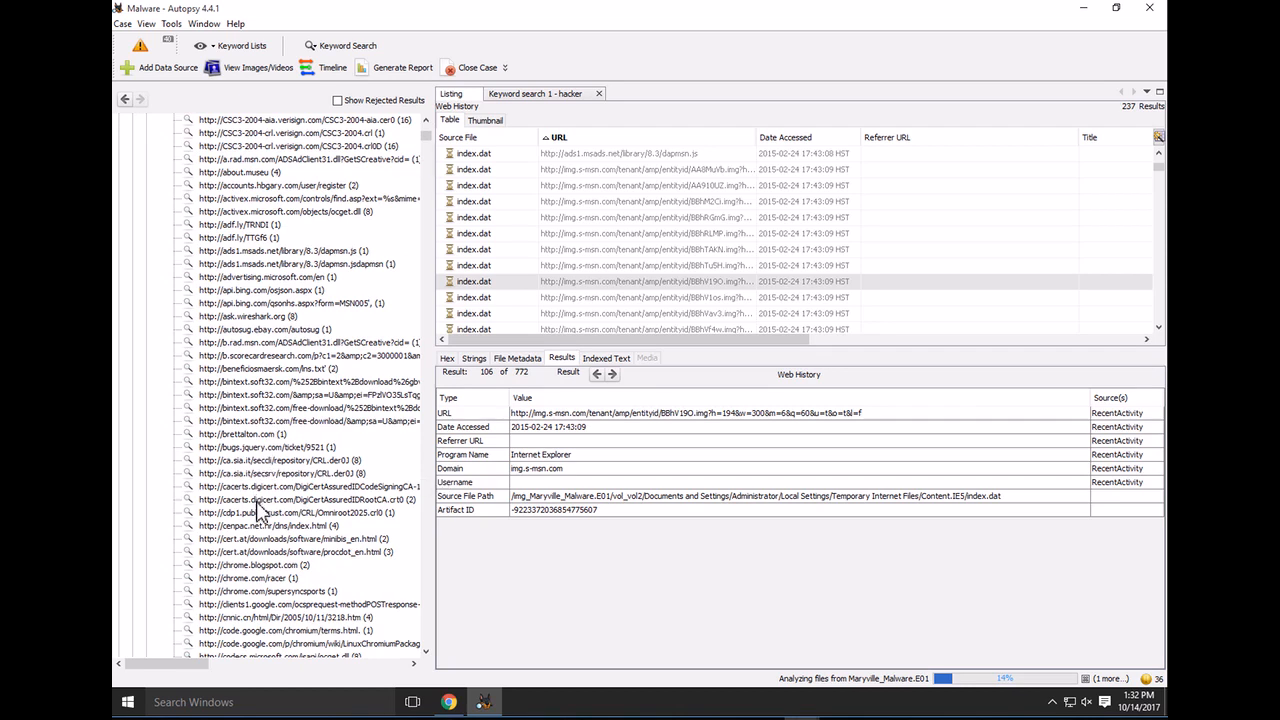
scroll(258, 512, down, 3)
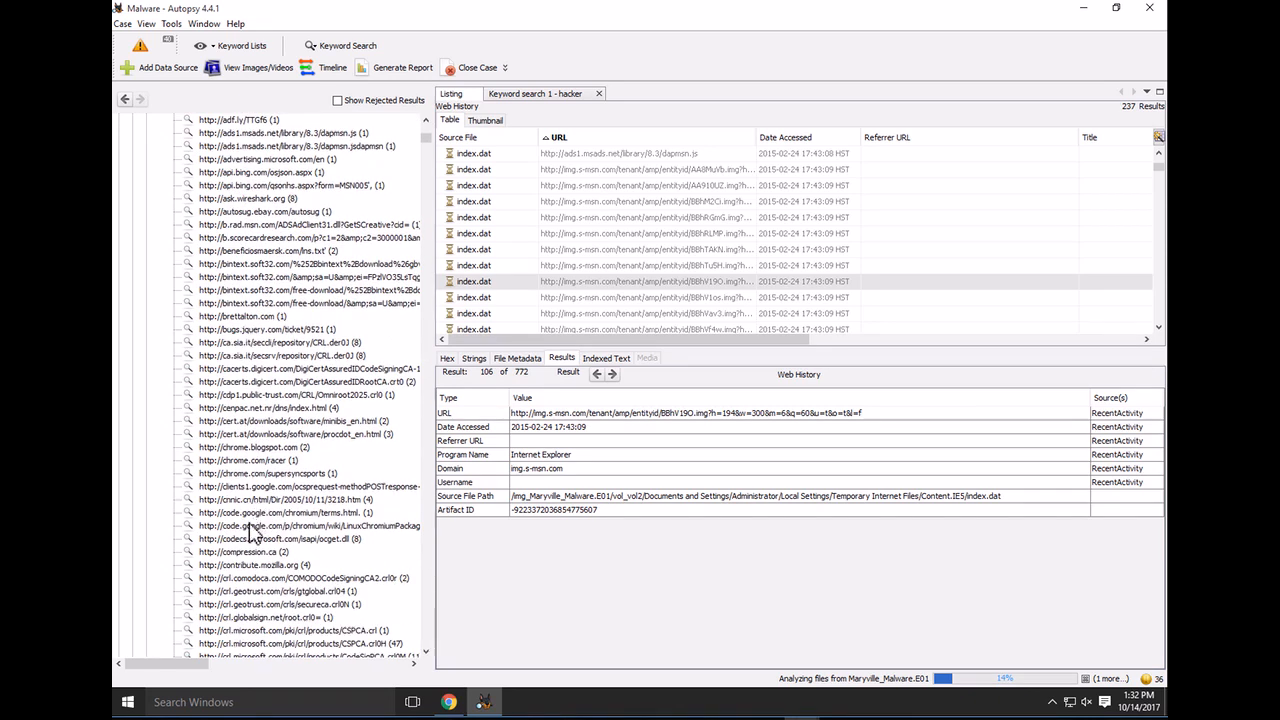
click(240, 530)
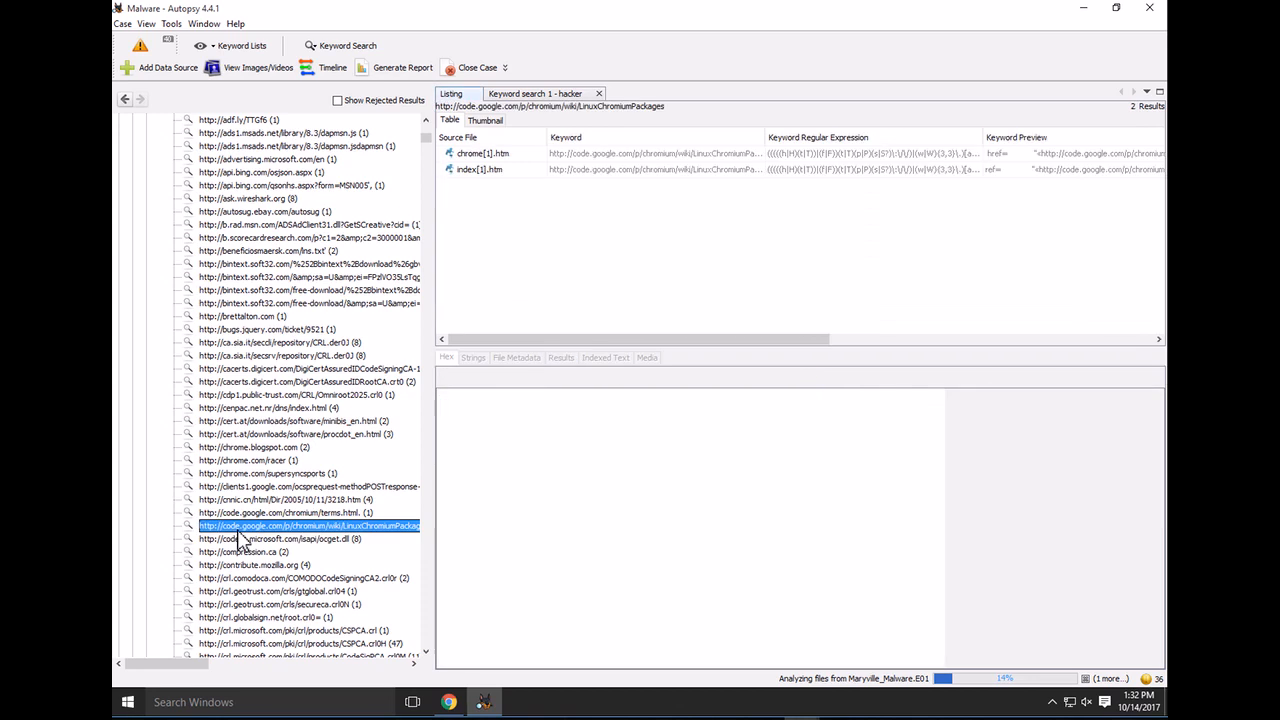
click(500, 157)
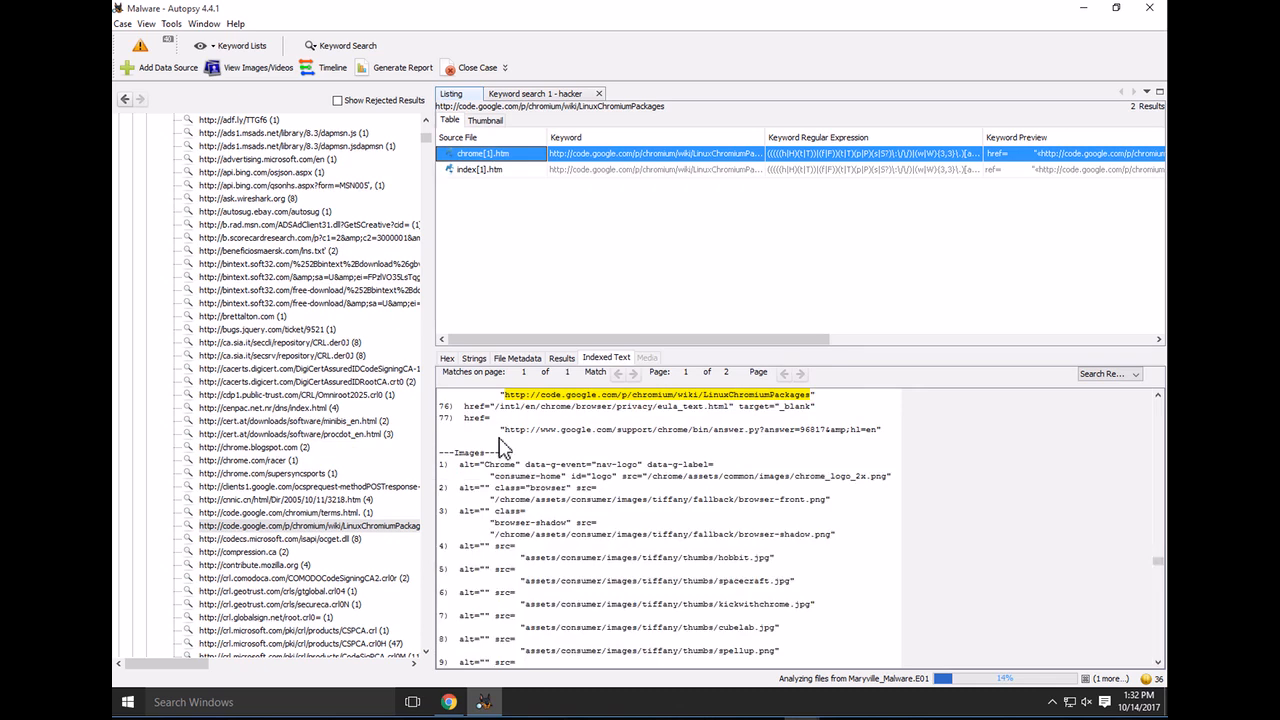
scroll(513, 432, up, 2)
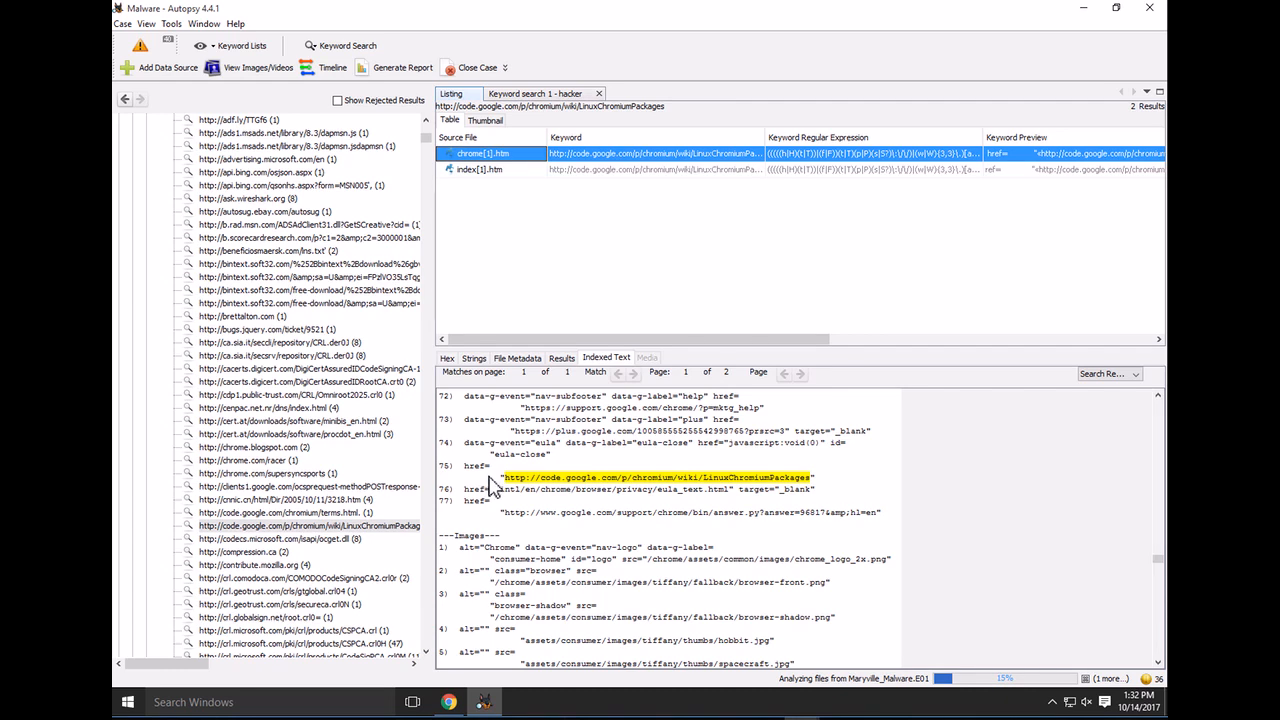
click(476, 169)
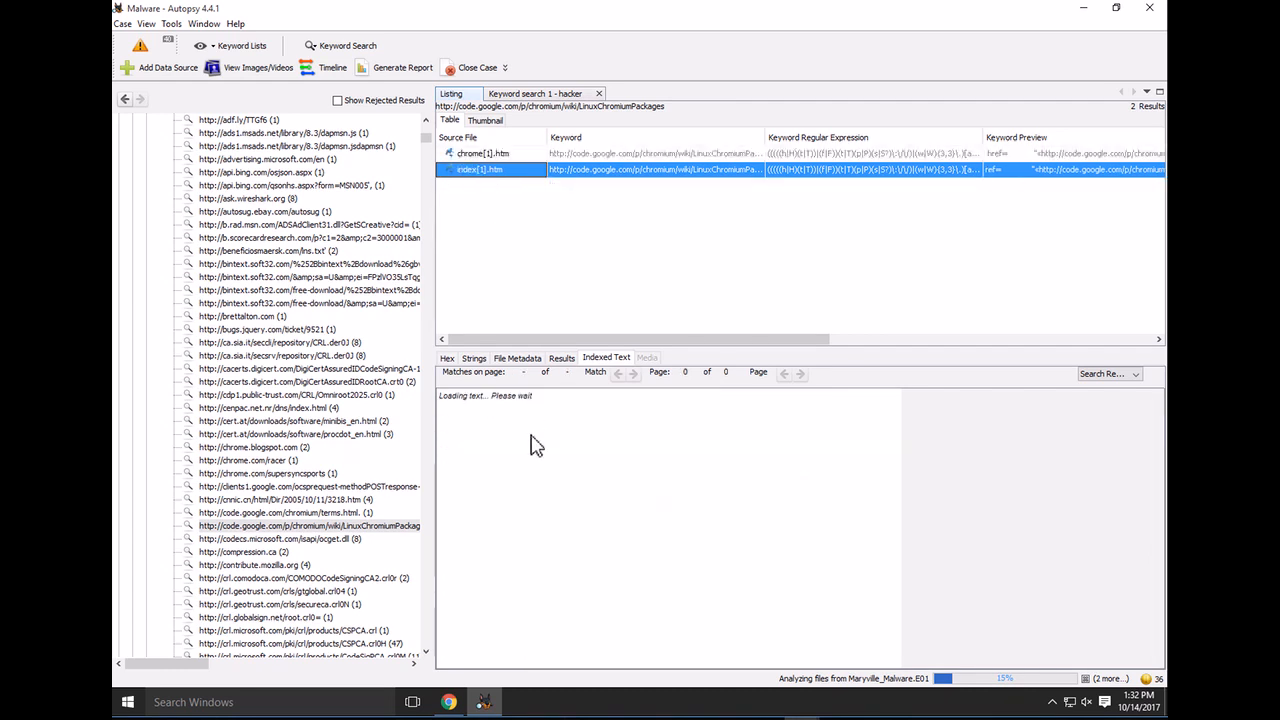
scroll(535, 416, up, 1)
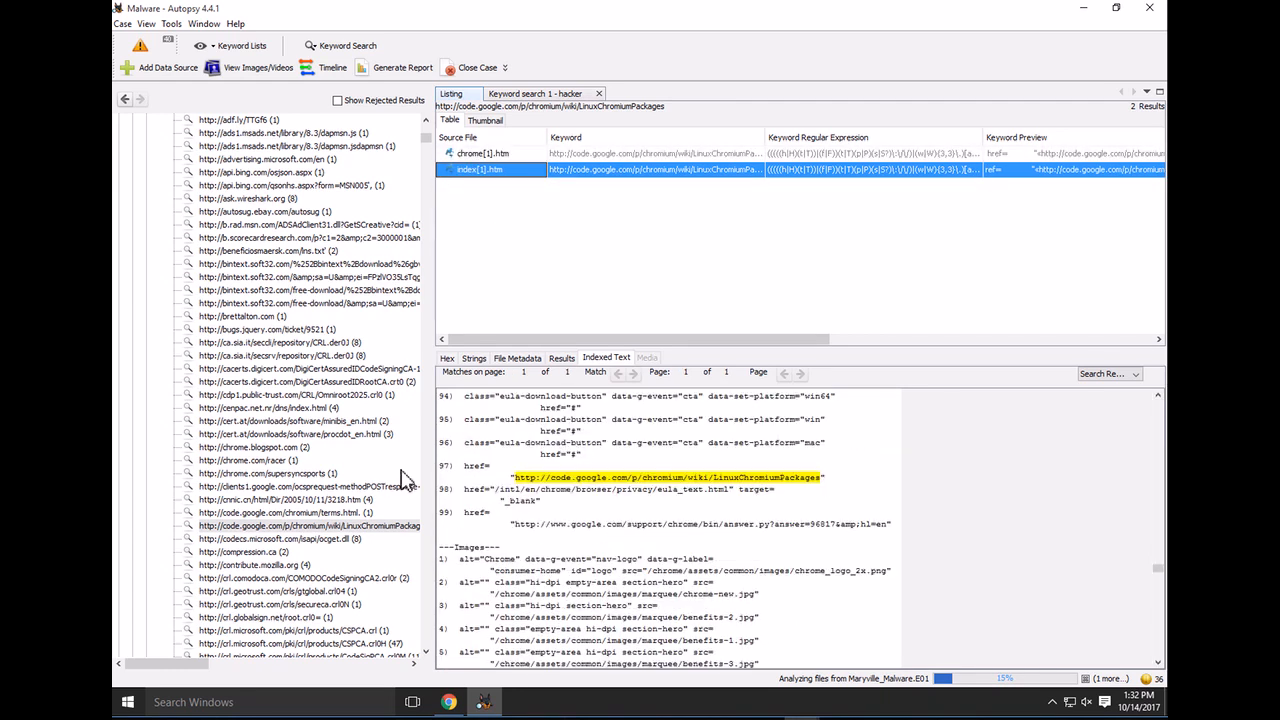
scroll(262, 575, down, 3)
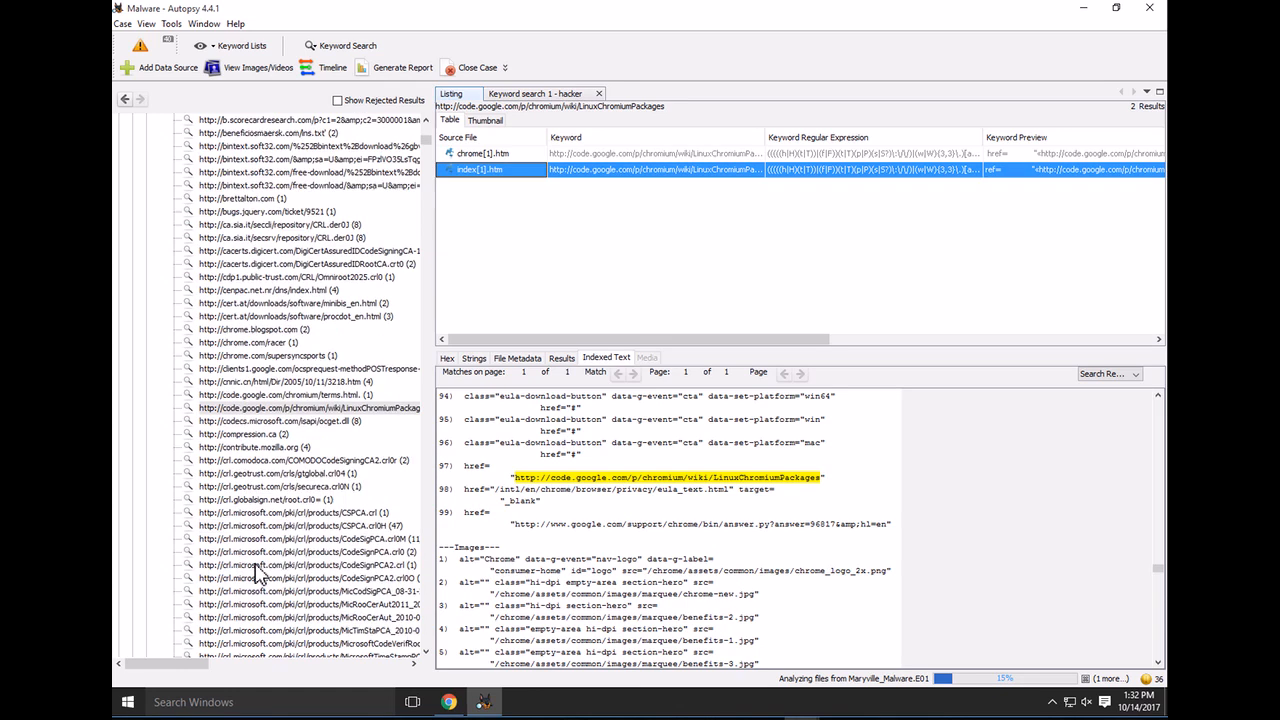
click(287, 474)
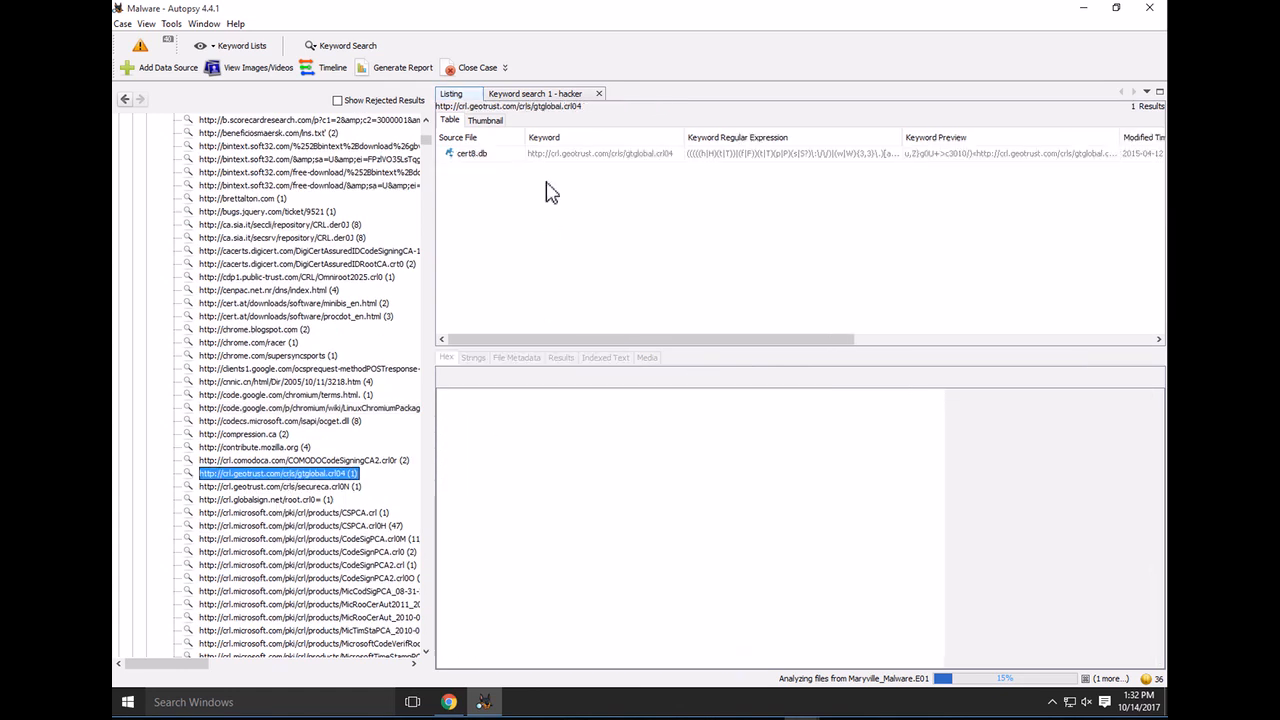
Read the gtglobal.crl04 URL match in cert8.db's indexed text
click(477, 155)
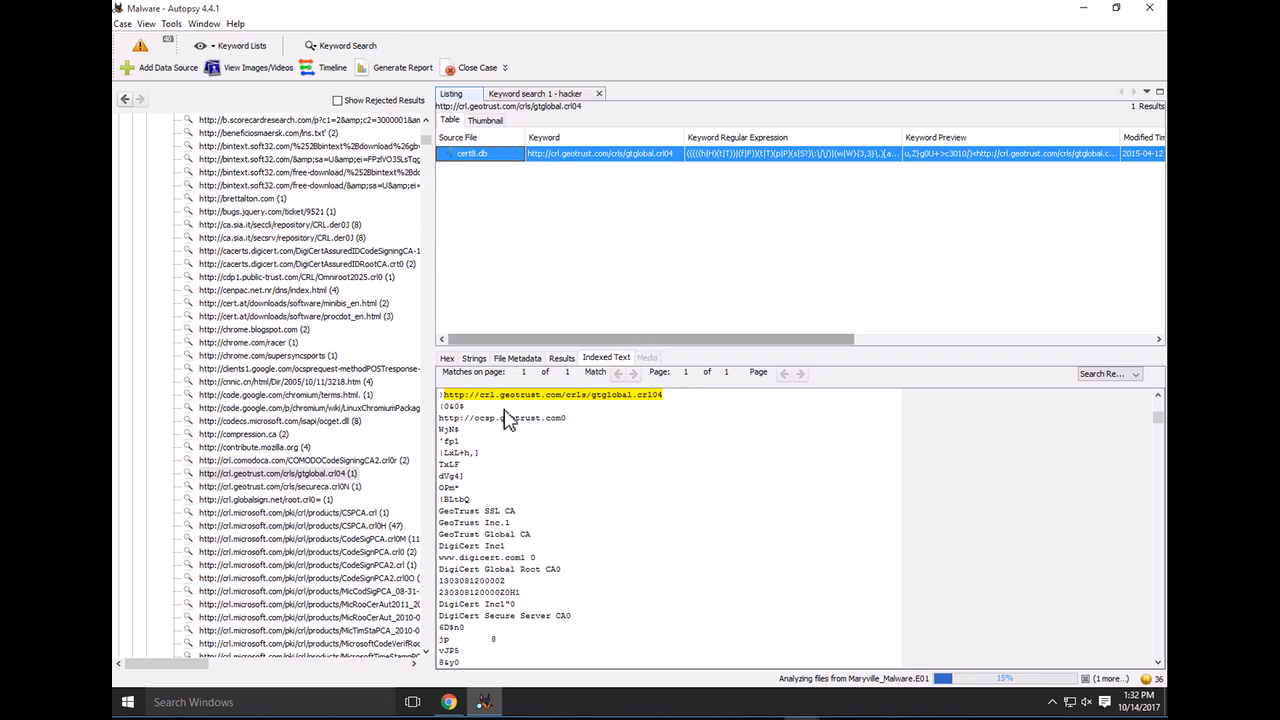
scroll(300, 505, down, 4)
scroll(300, 505, down, 10)
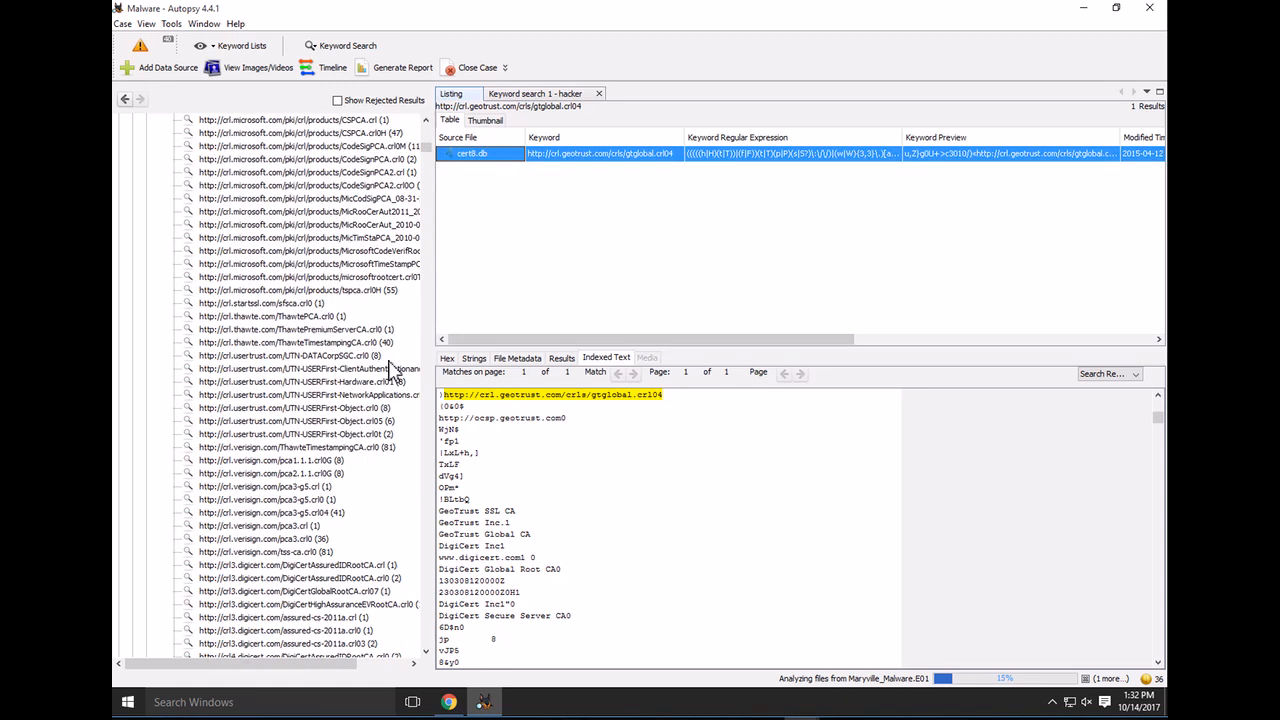
scroll(434, 185, down, 1)
scroll(428, 370, down, 15)
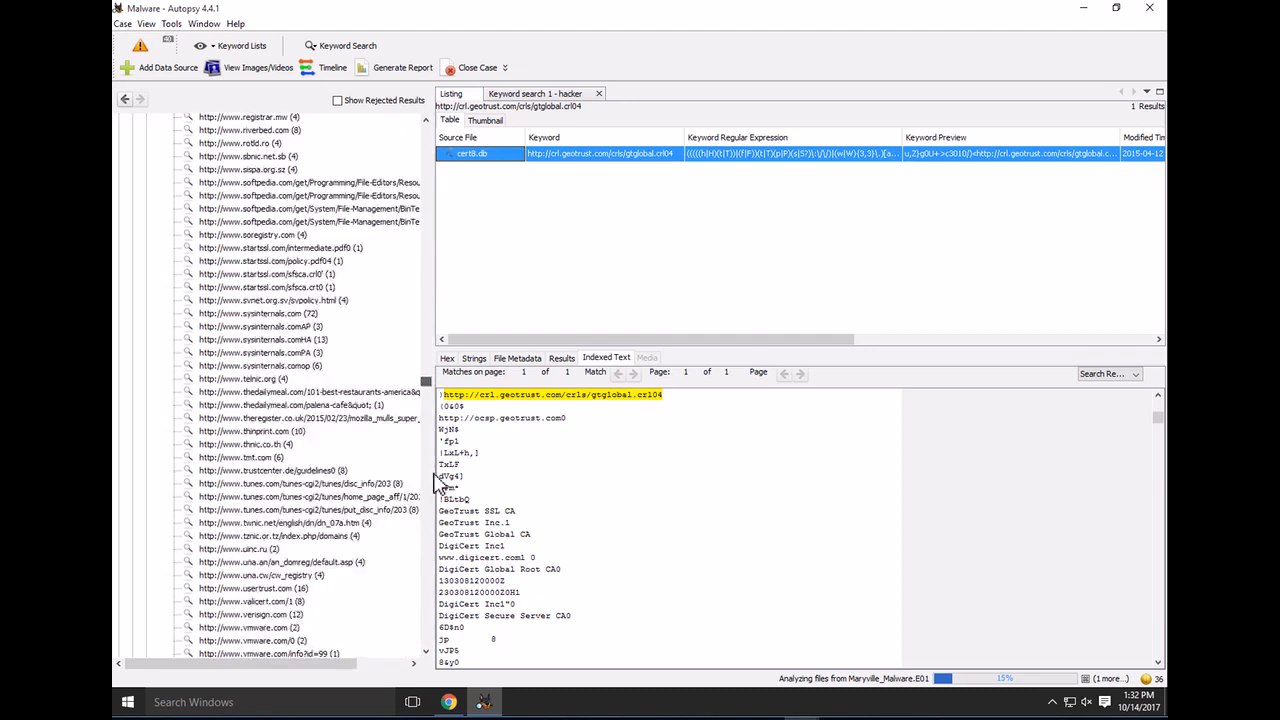
scroll(422, 594, down, 15)
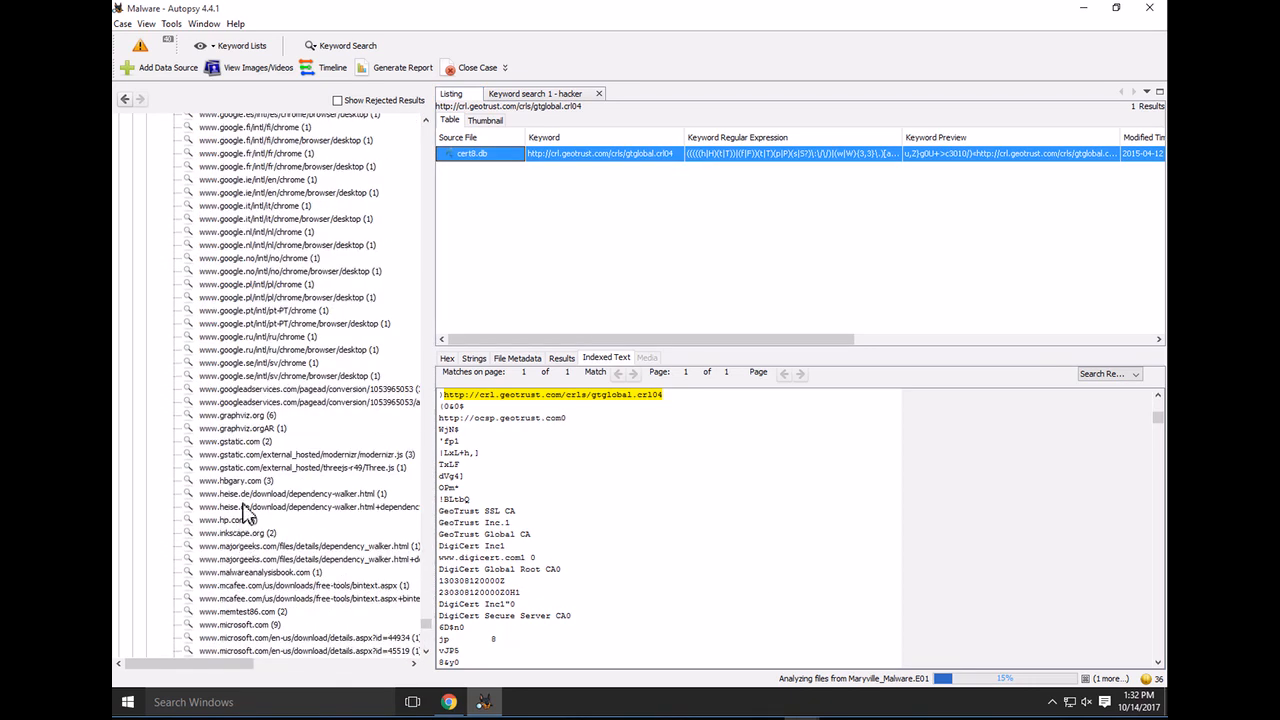
click(250, 484)
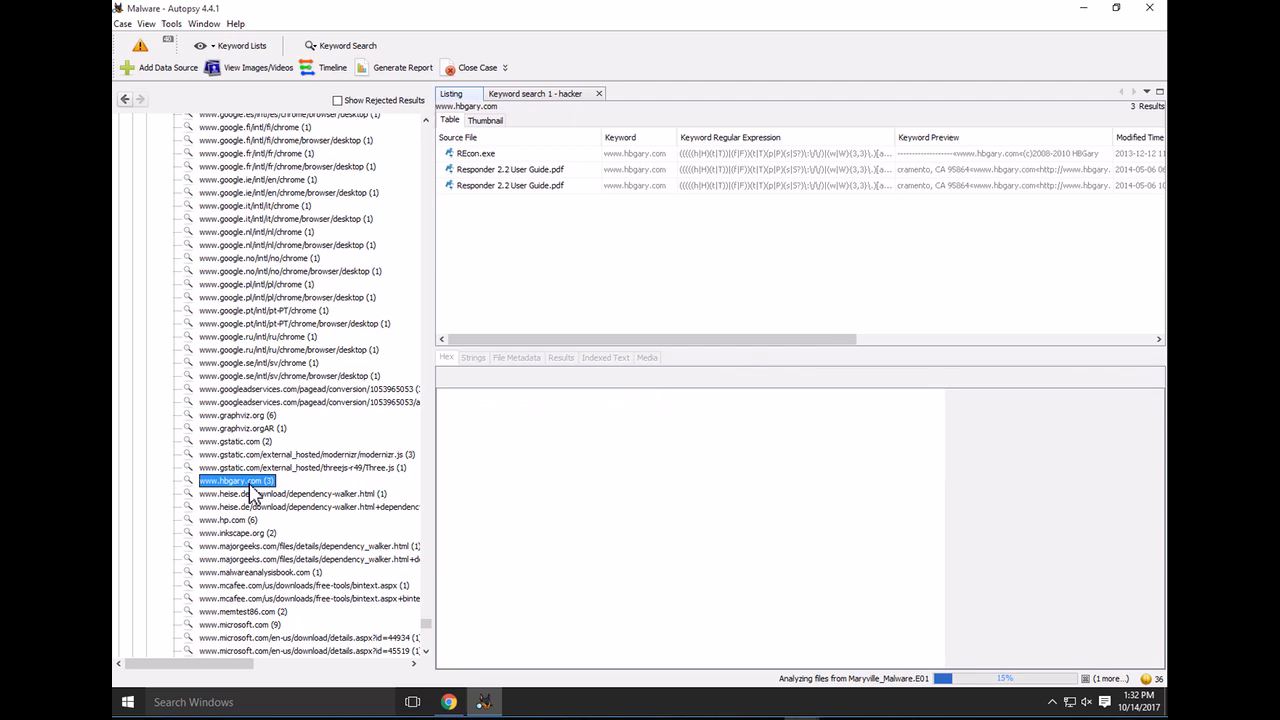
click(490, 160)
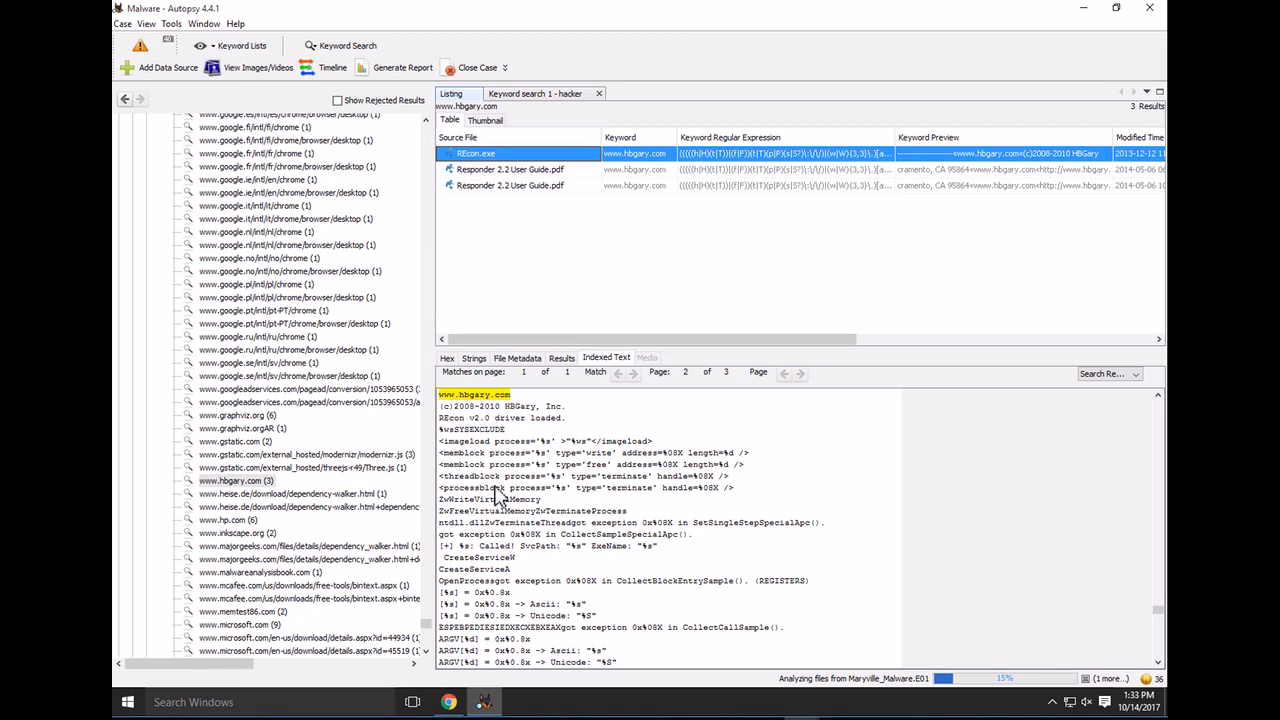
scroll(497, 497, down, 15)
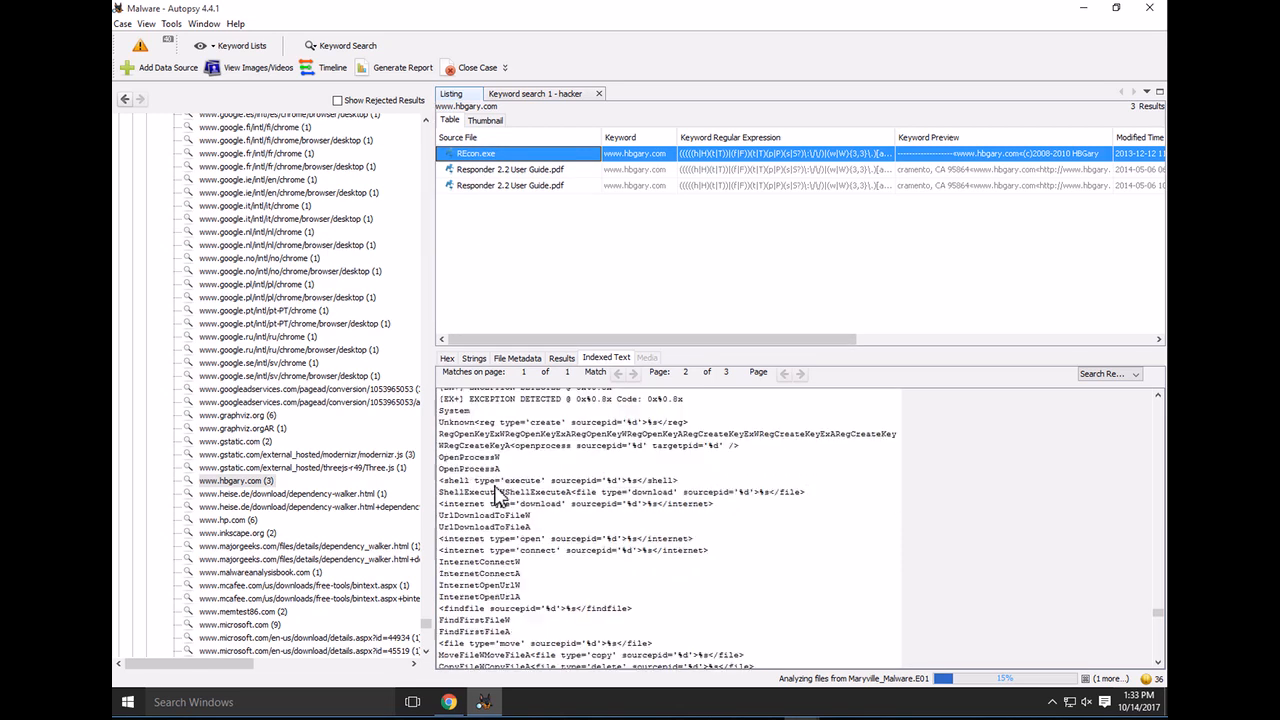
scroll(497, 497, down, 3)
click(540, 171)
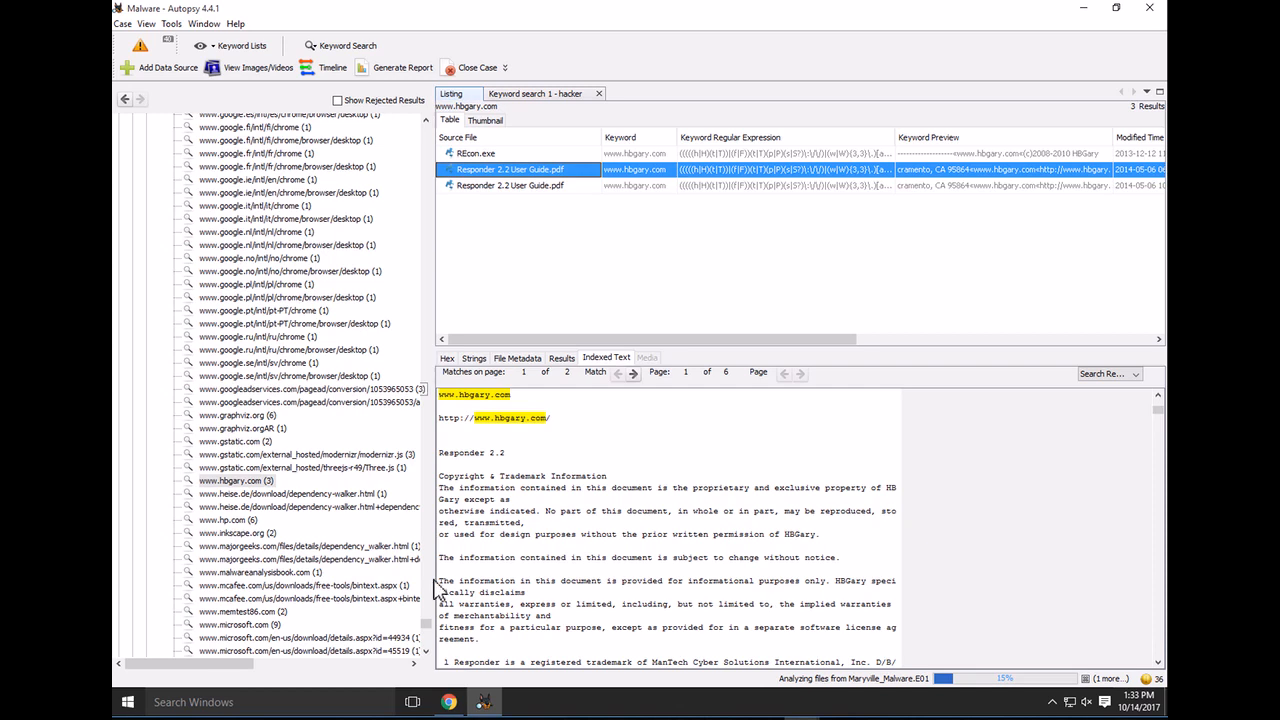
drag(427, 624, 423, 126)
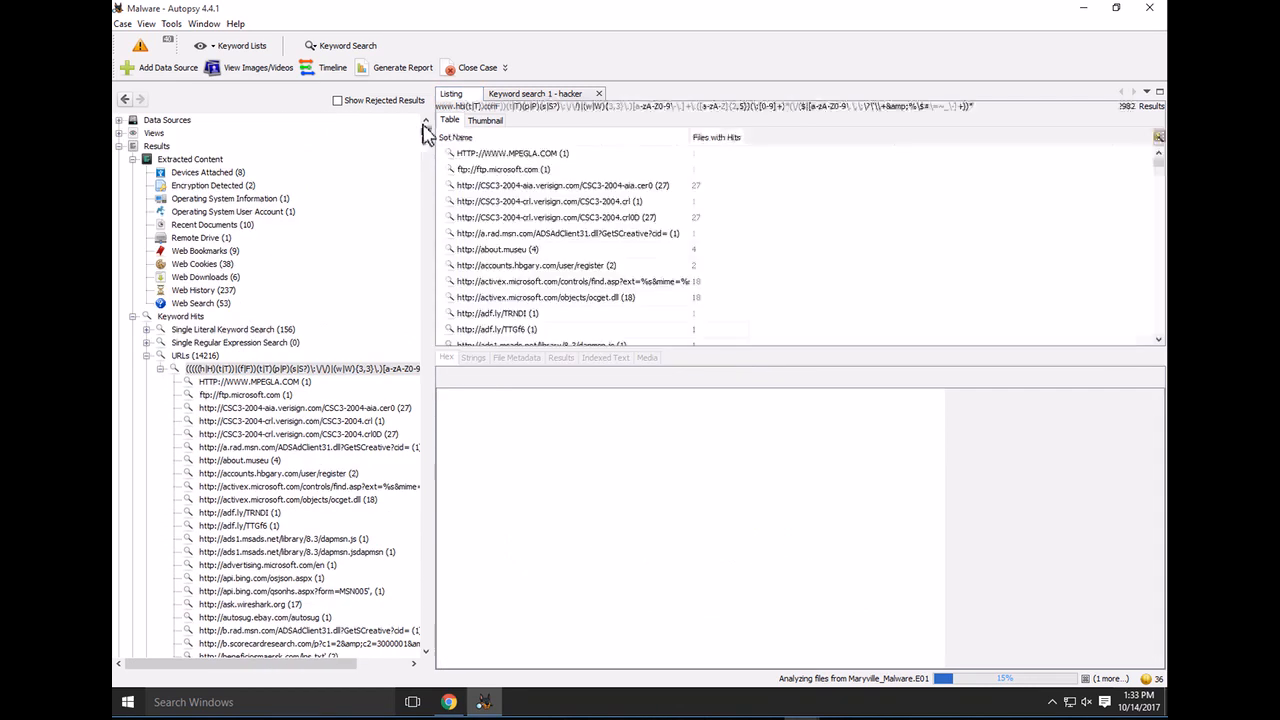
Collapse URL hits, list every matched e-mail address, and read a long ID-style address's match in blocklist.xml
click(147, 356)
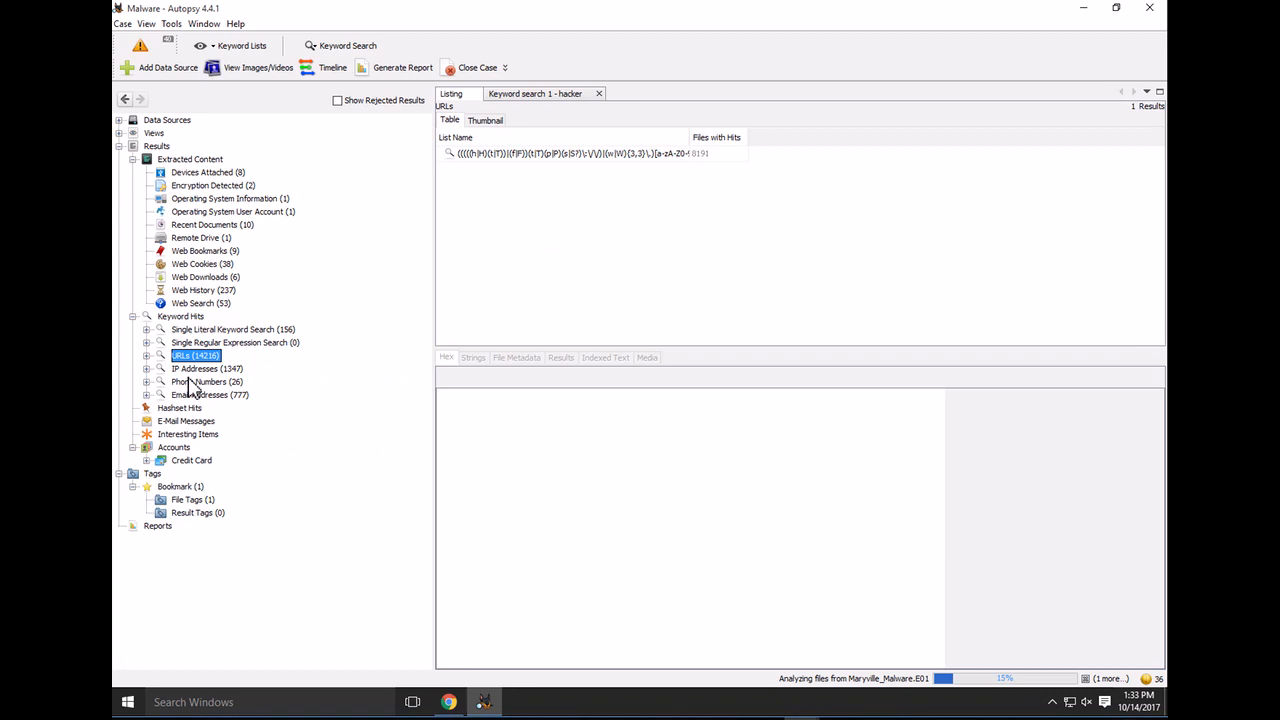
click(185, 396)
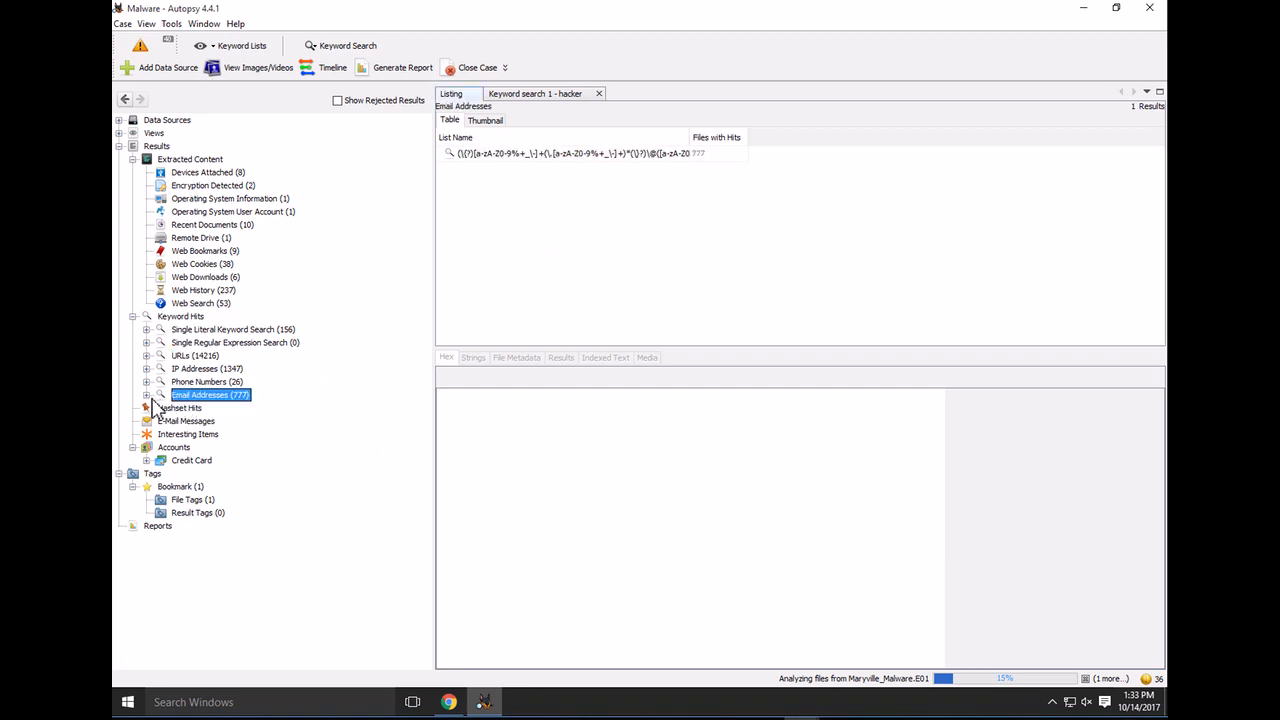
click(147, 395)
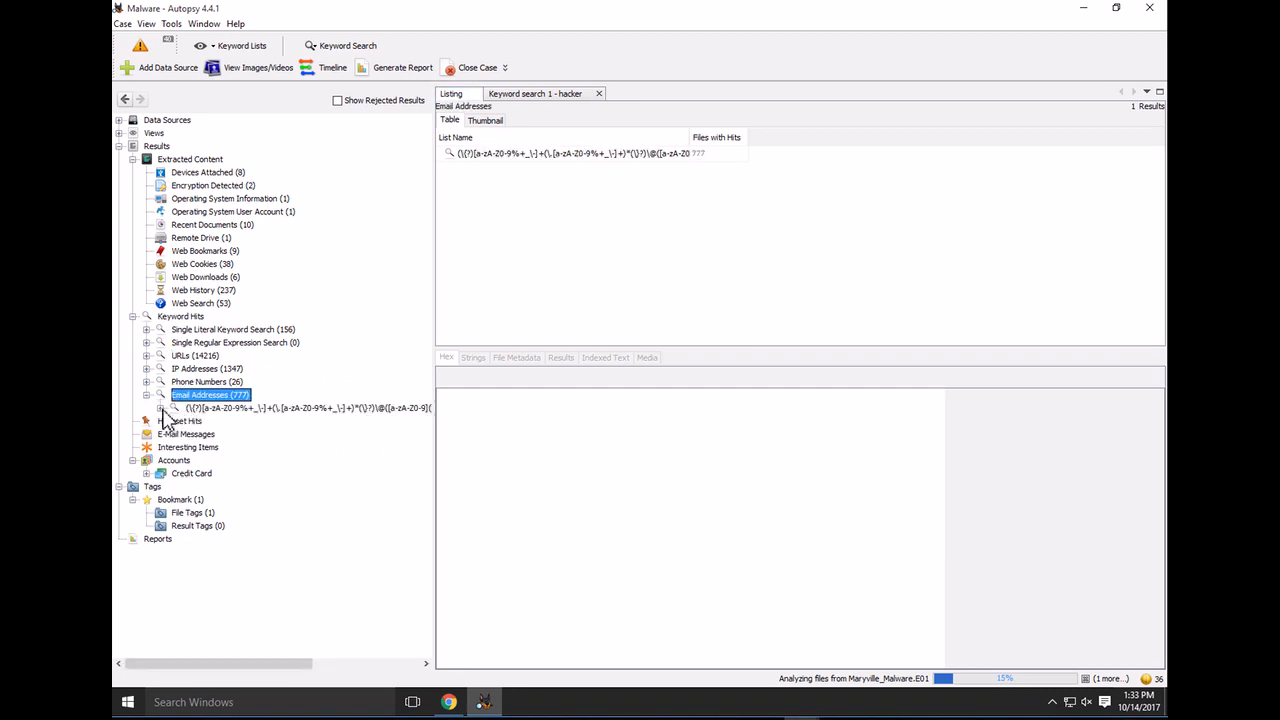
click(160, 409)
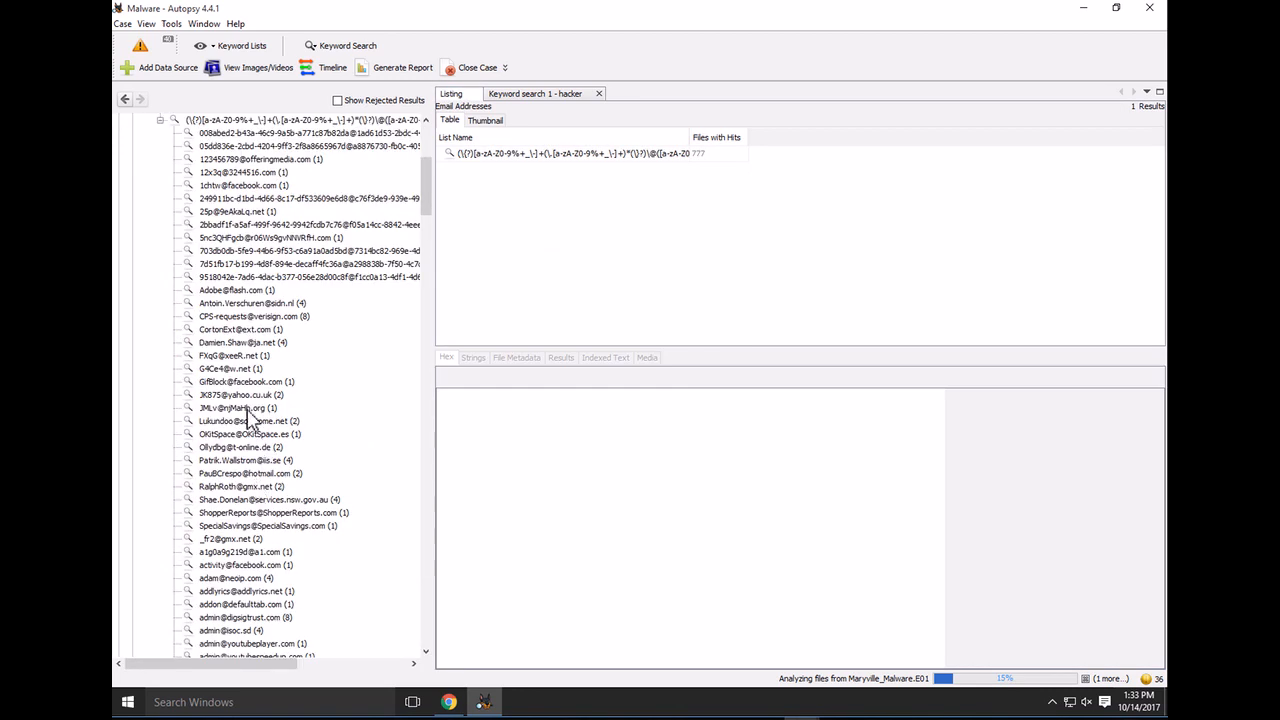
click(265, 254)
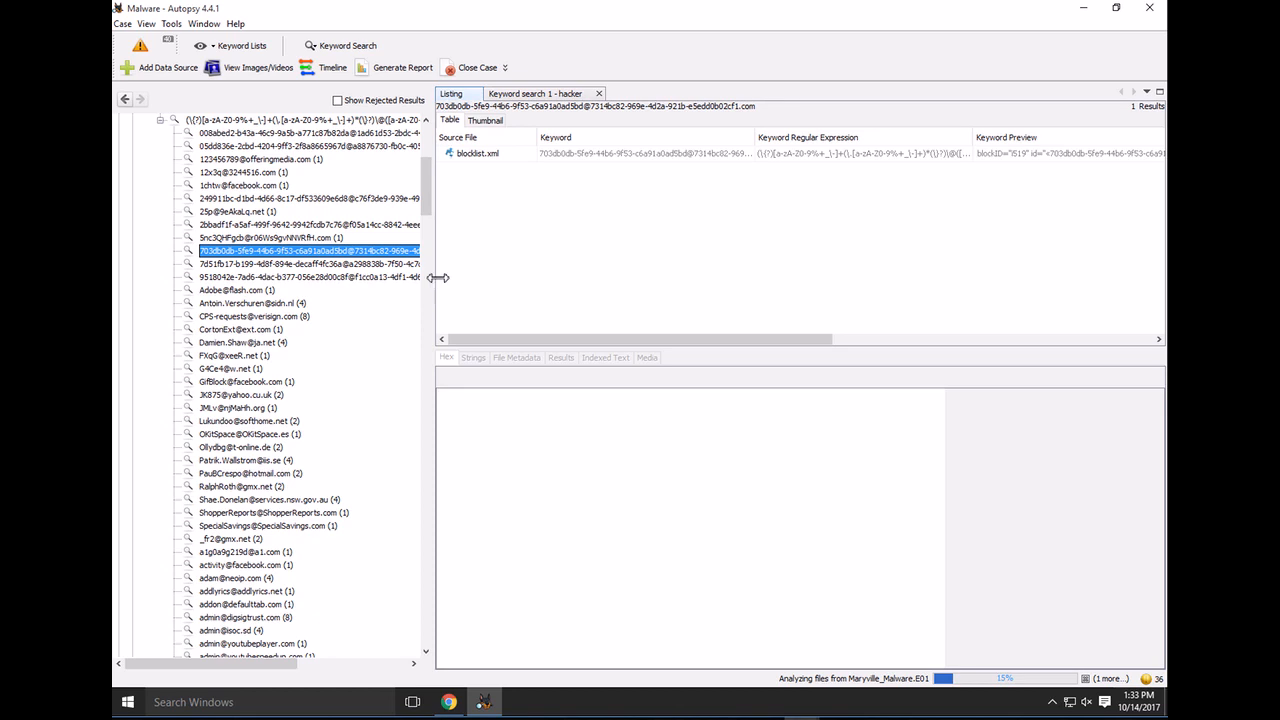
drag(540, 295, 632, 288)
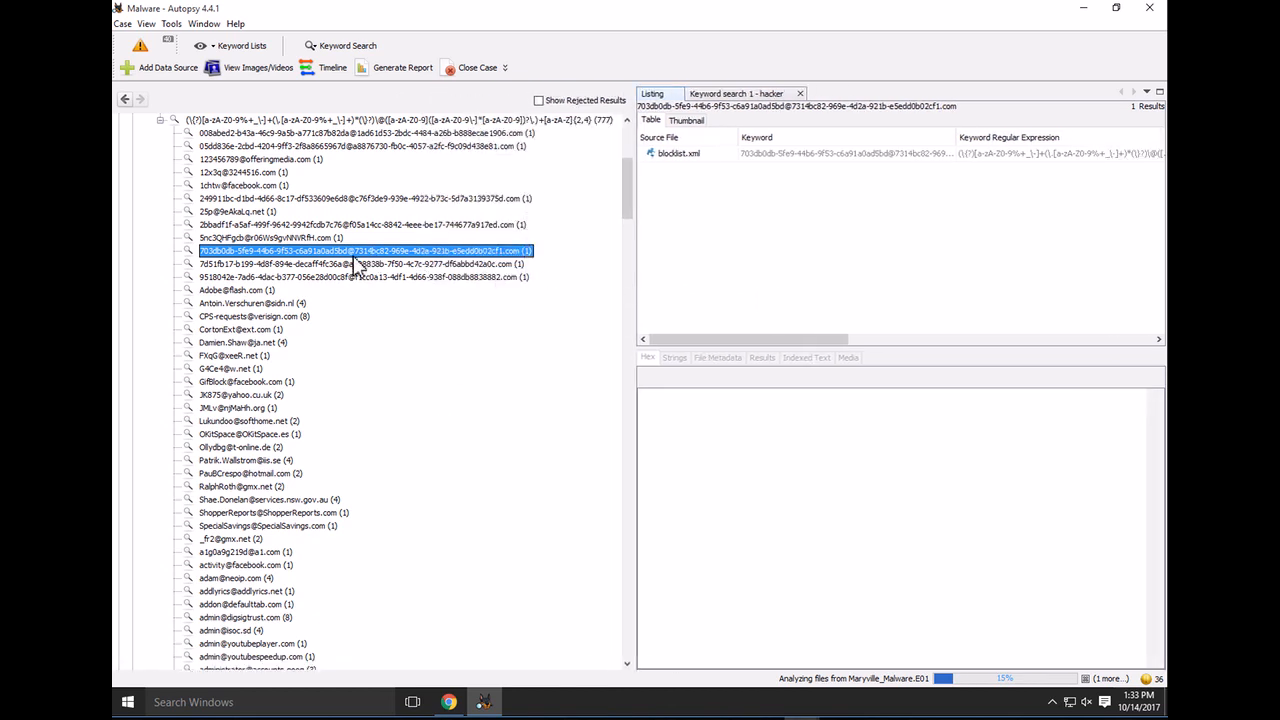
click(695, 158)
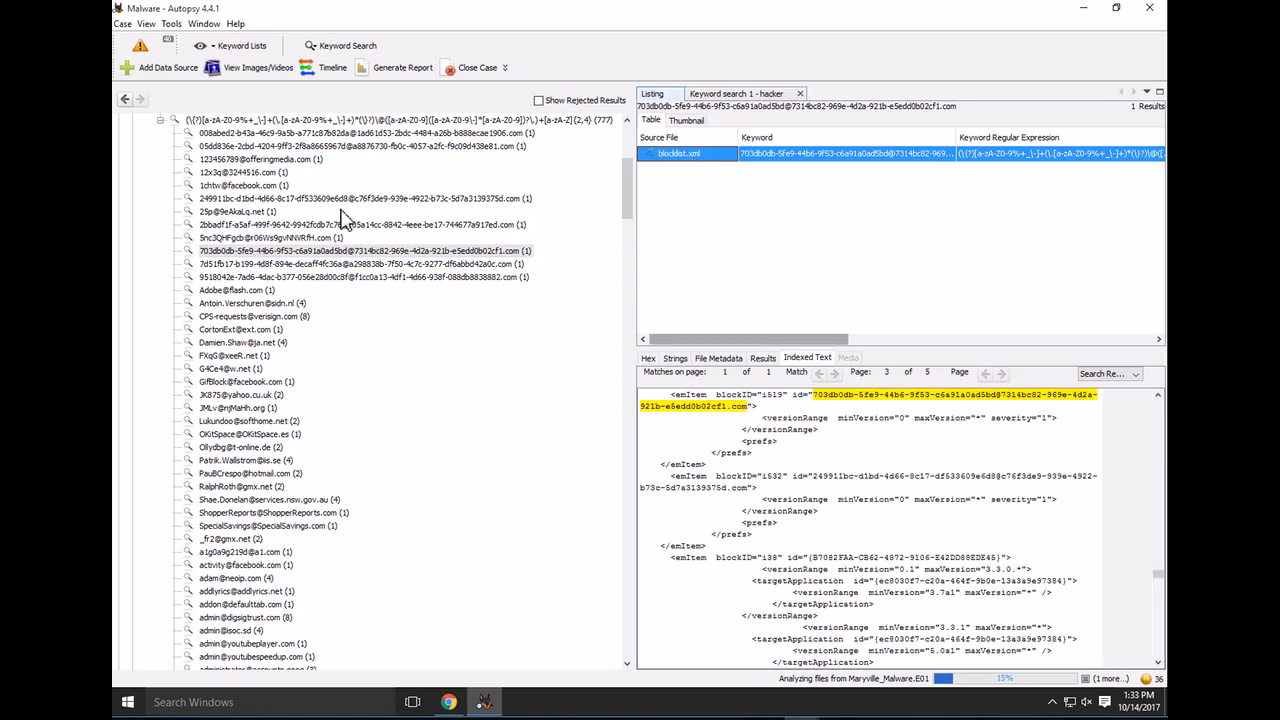
Check the file hits for further e-mail addresses, including one with two YPP.dll hits
click(259, 214)
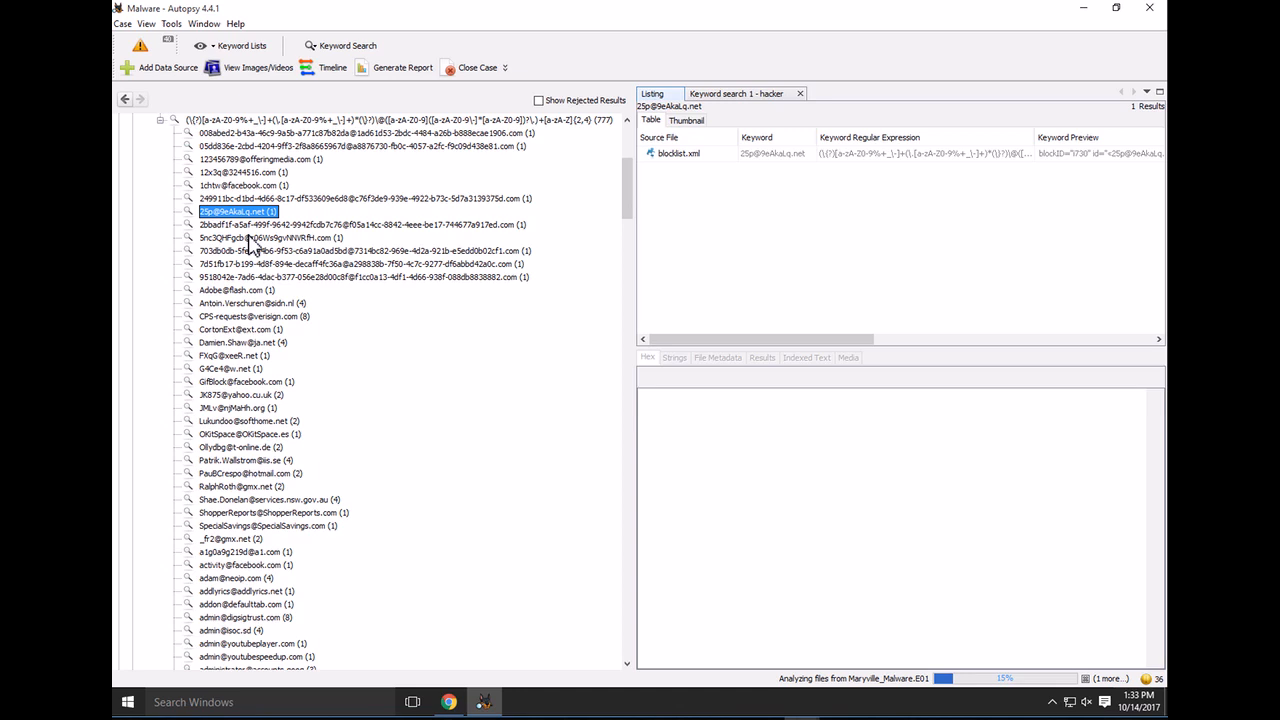
scroll(218, 465, down, 2)
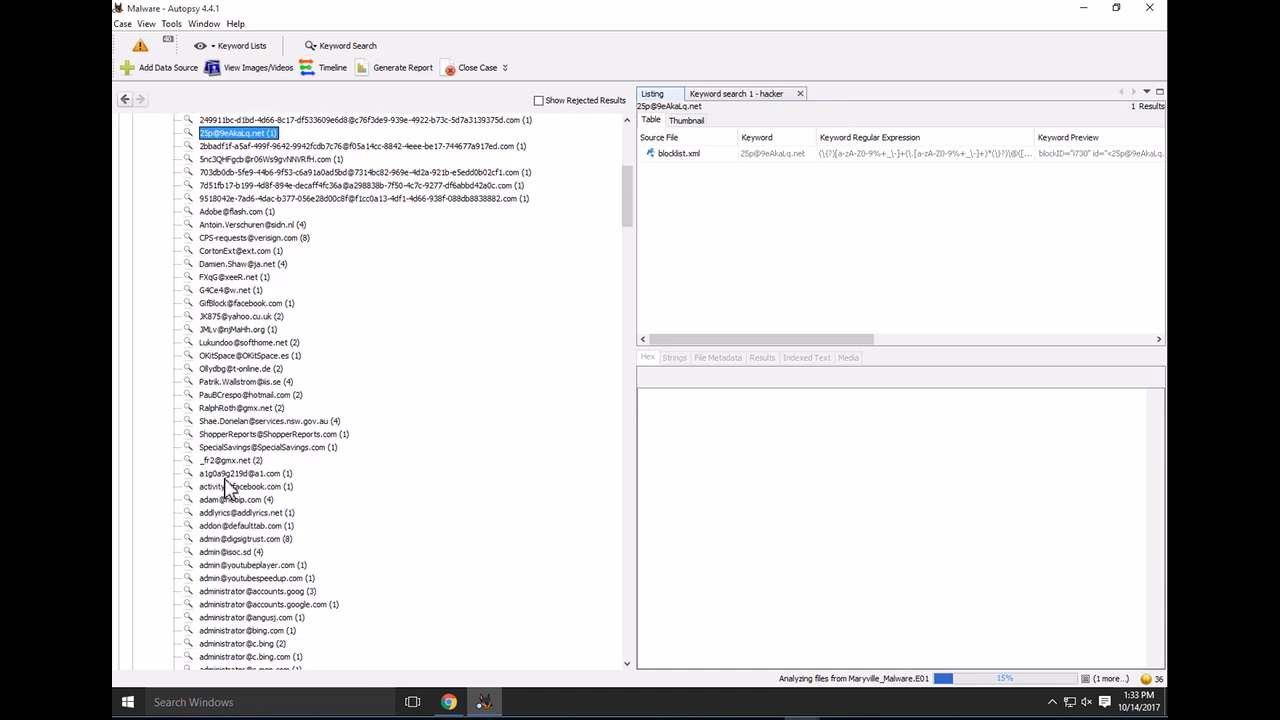
click(226, 461)
scroll(248, 556, down, 4)
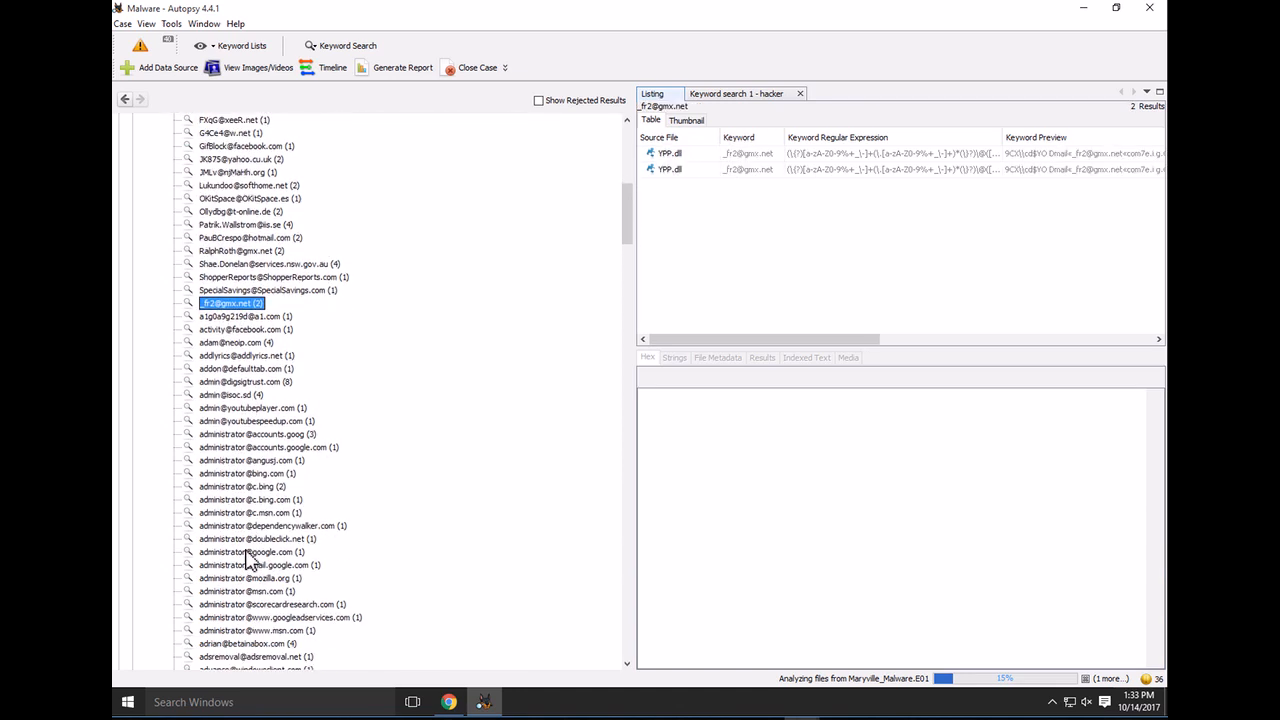
scroll(248, 560, down, 13)
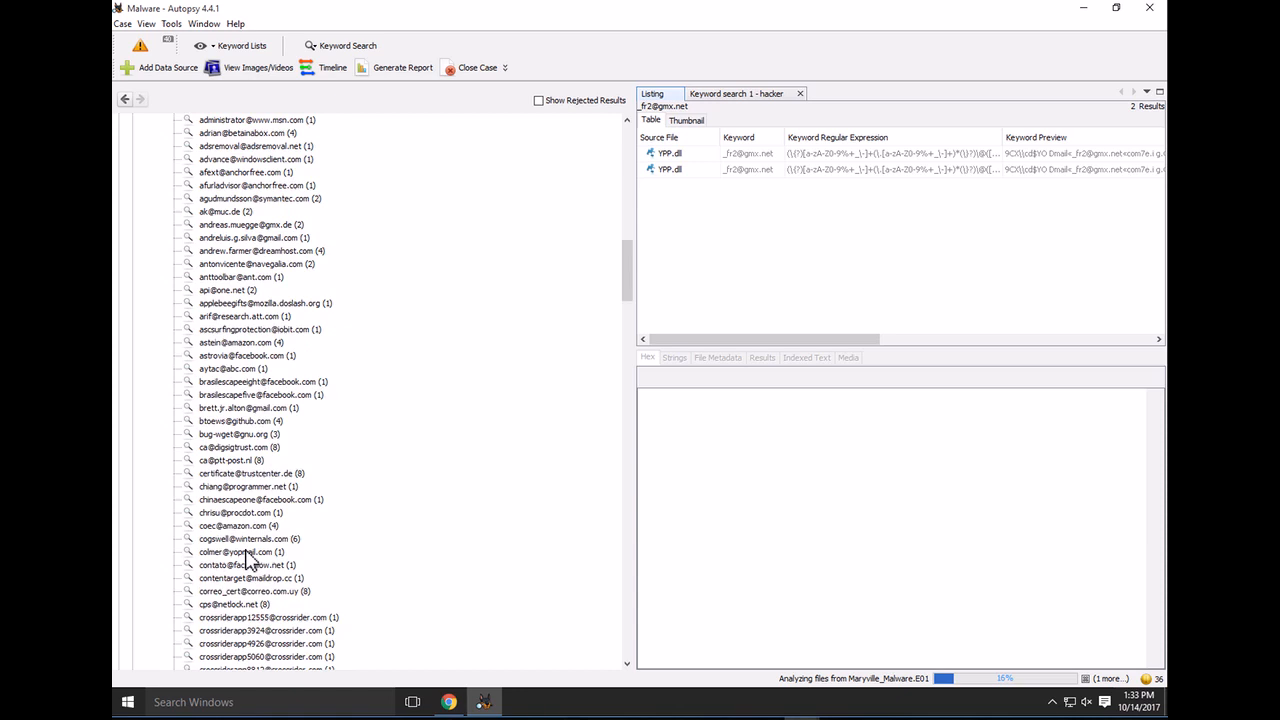
scroll(248, 560, down, 5)
scroll(248, 560, down, 7)
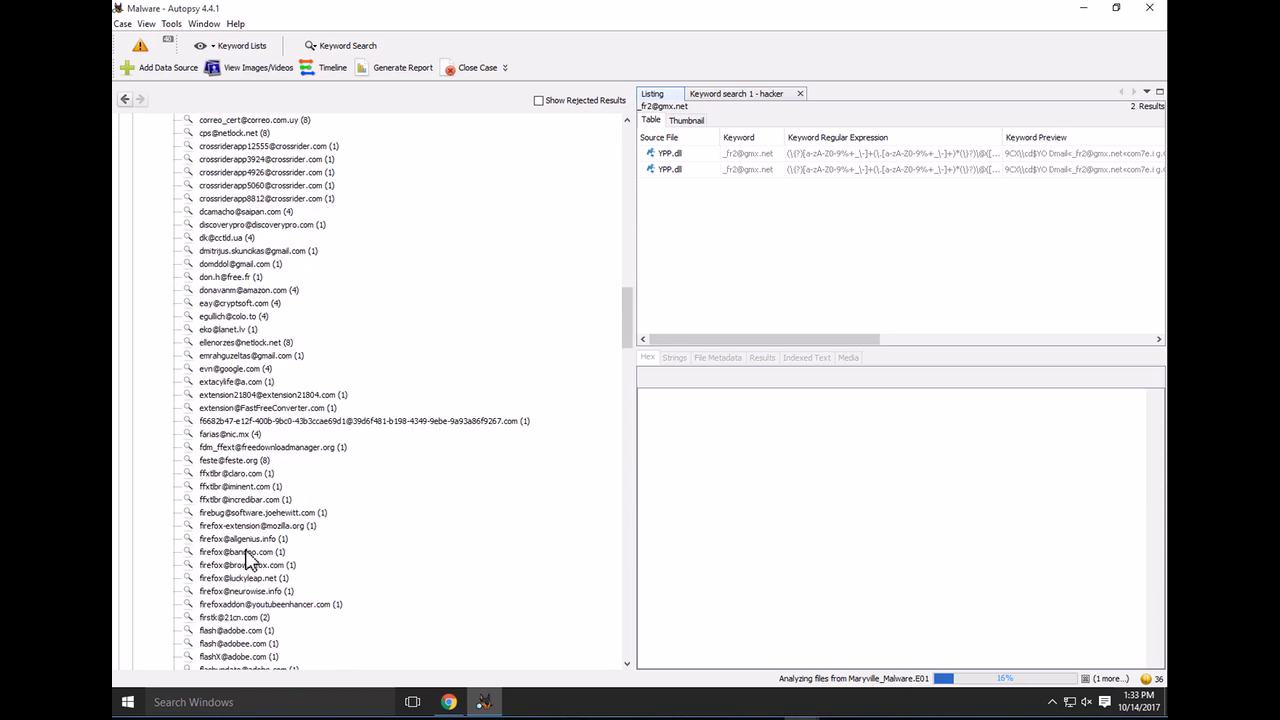
Check a long hexadecimal address hit and another, then list the gmx.net address found in two THANKS files
click(287, 421)
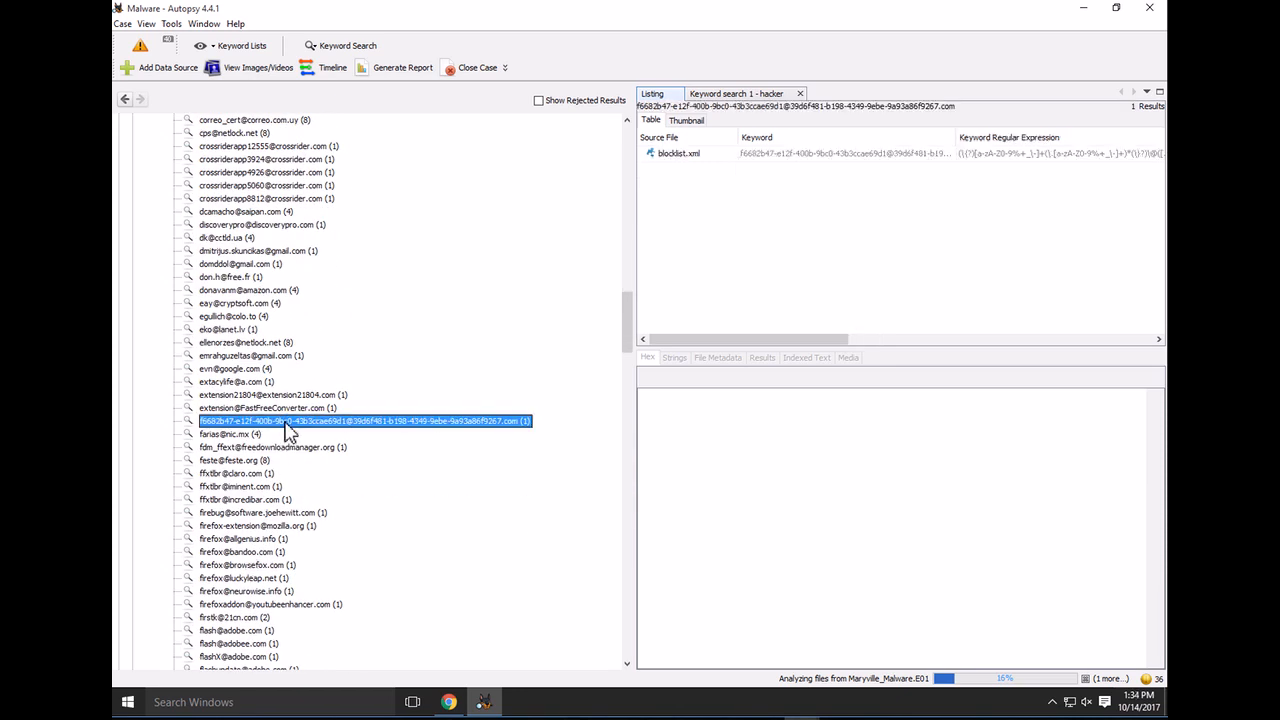
scroll(248, 500, down, 8)
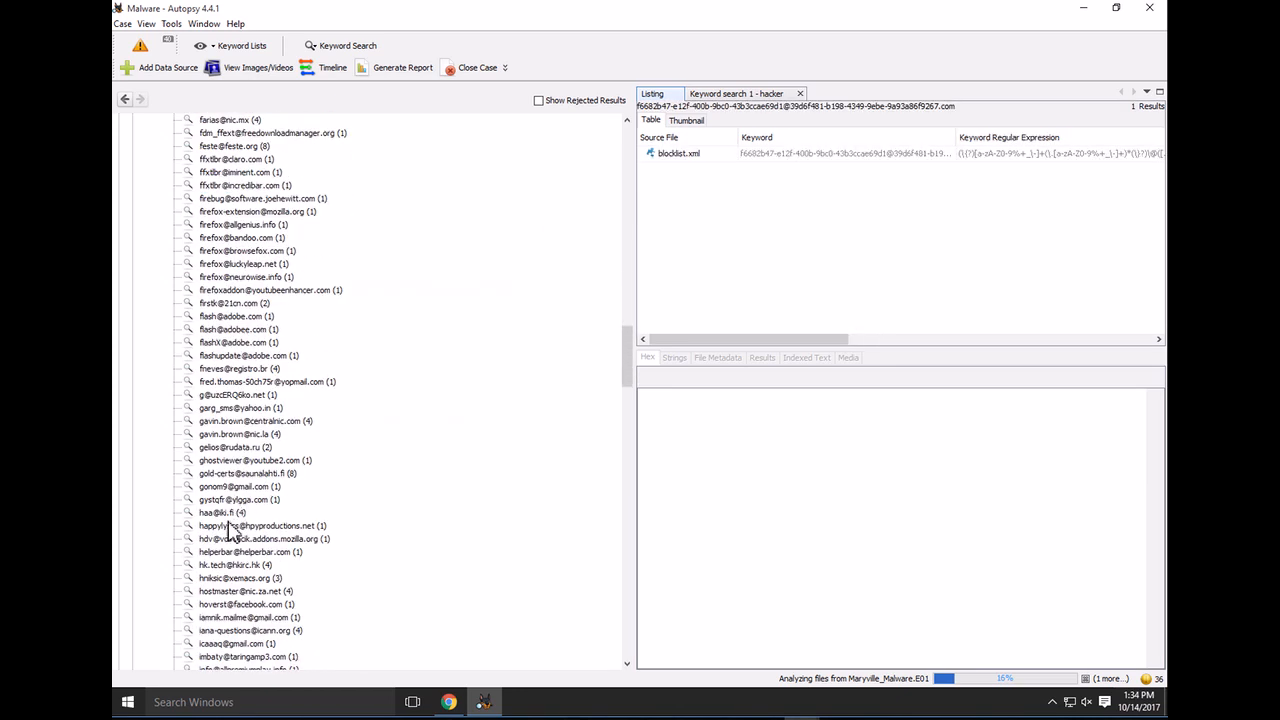
click(236, 409)
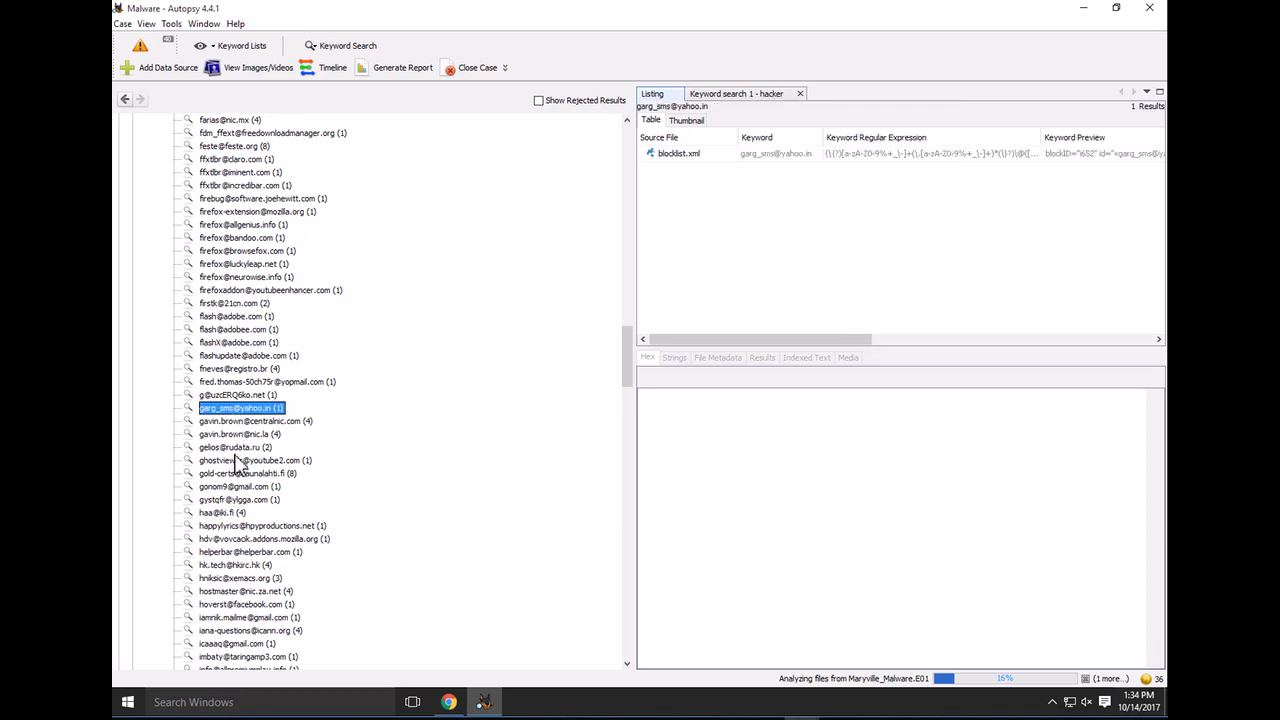
scroll(237, 475, down, 4)
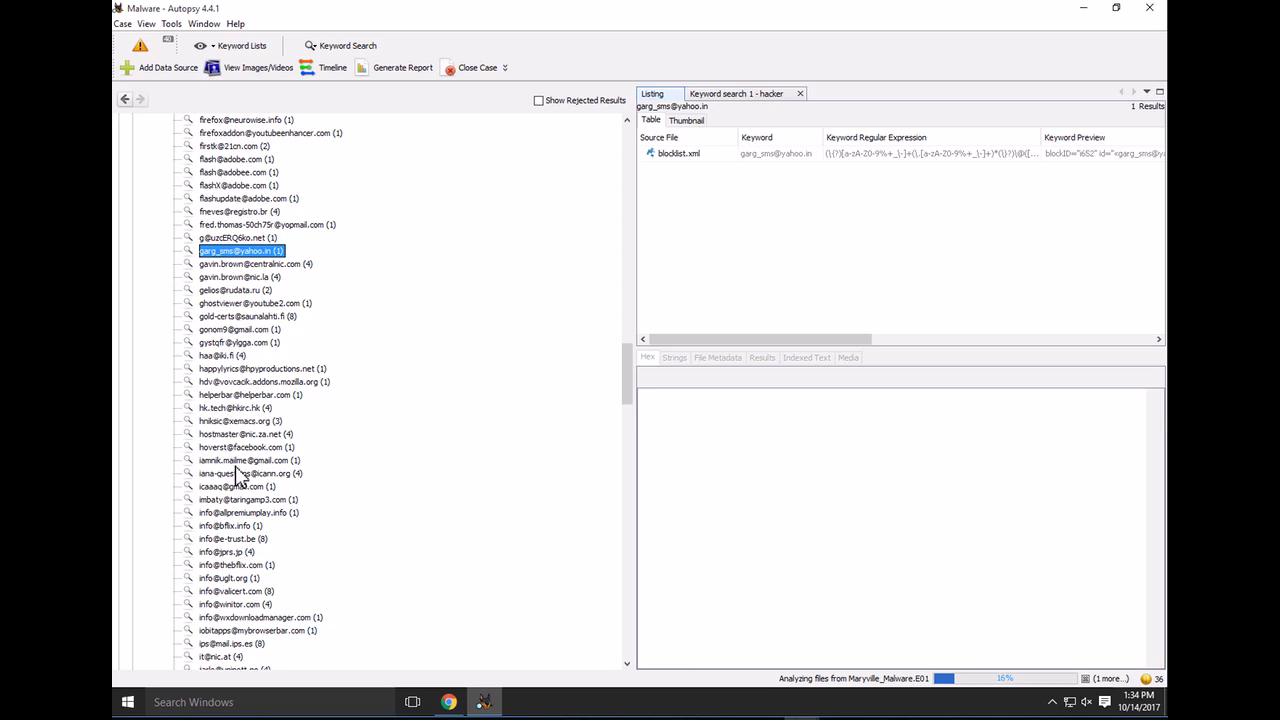
drag(626, 360, 614, 120)
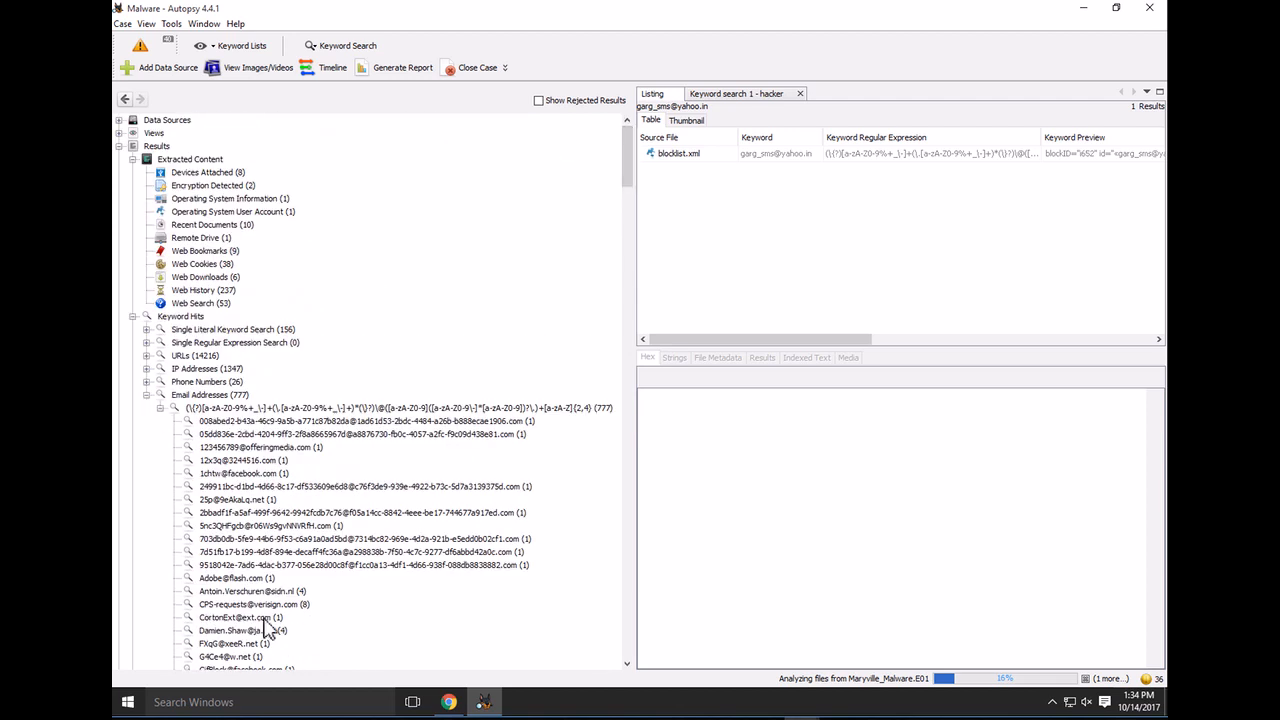
scroll(262, 530, down, 5)
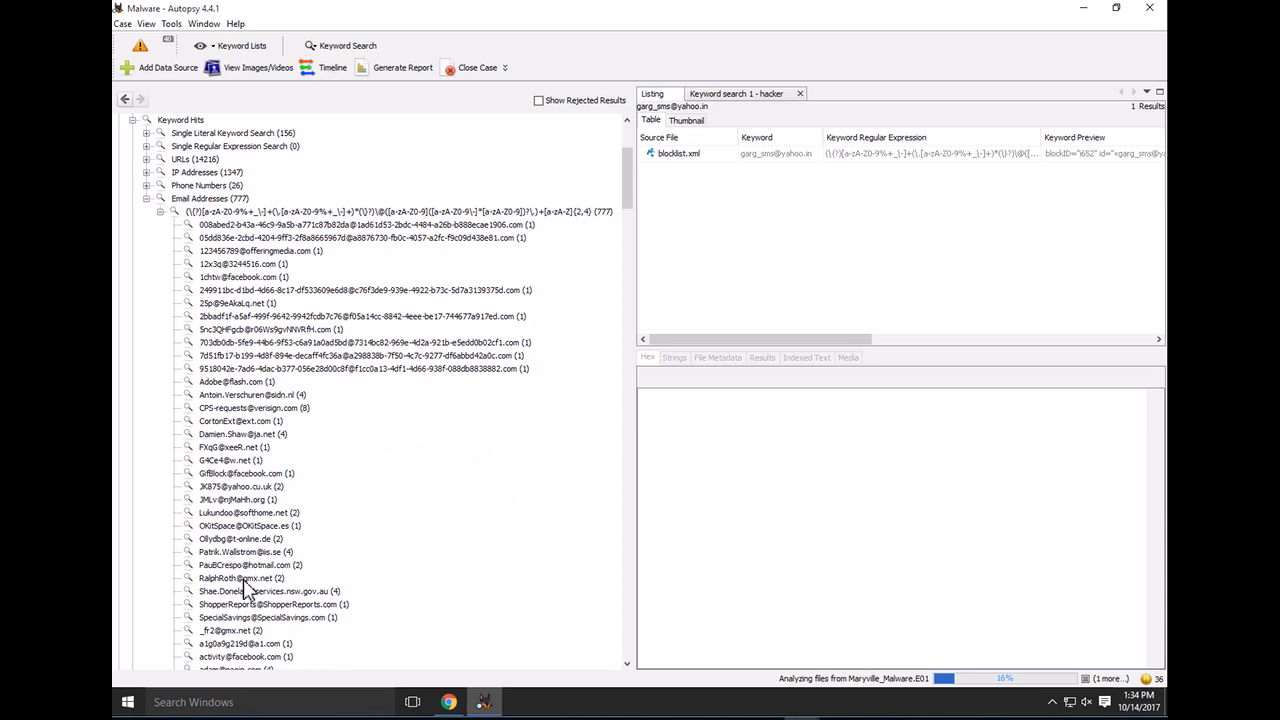
click(245, 580)
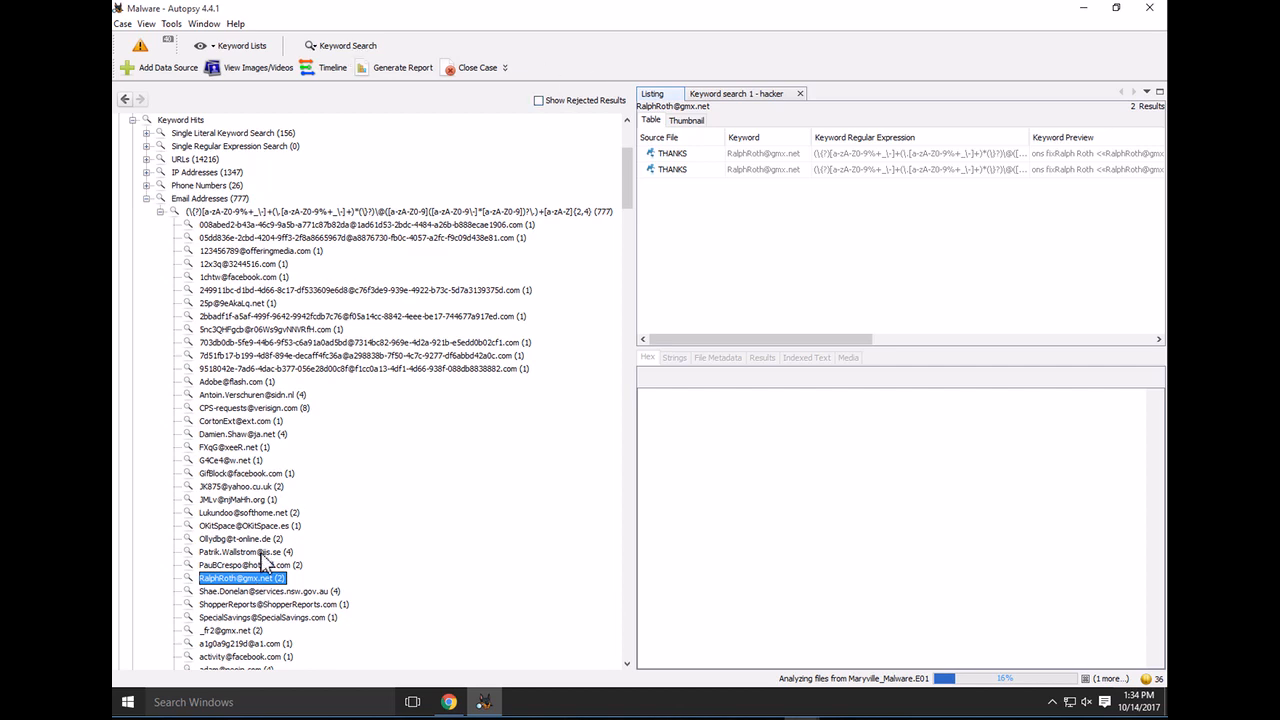
Replace 'hacker' with the e-mail hit's user name and run the substring search despite ongoing indexing
click(345, 48)
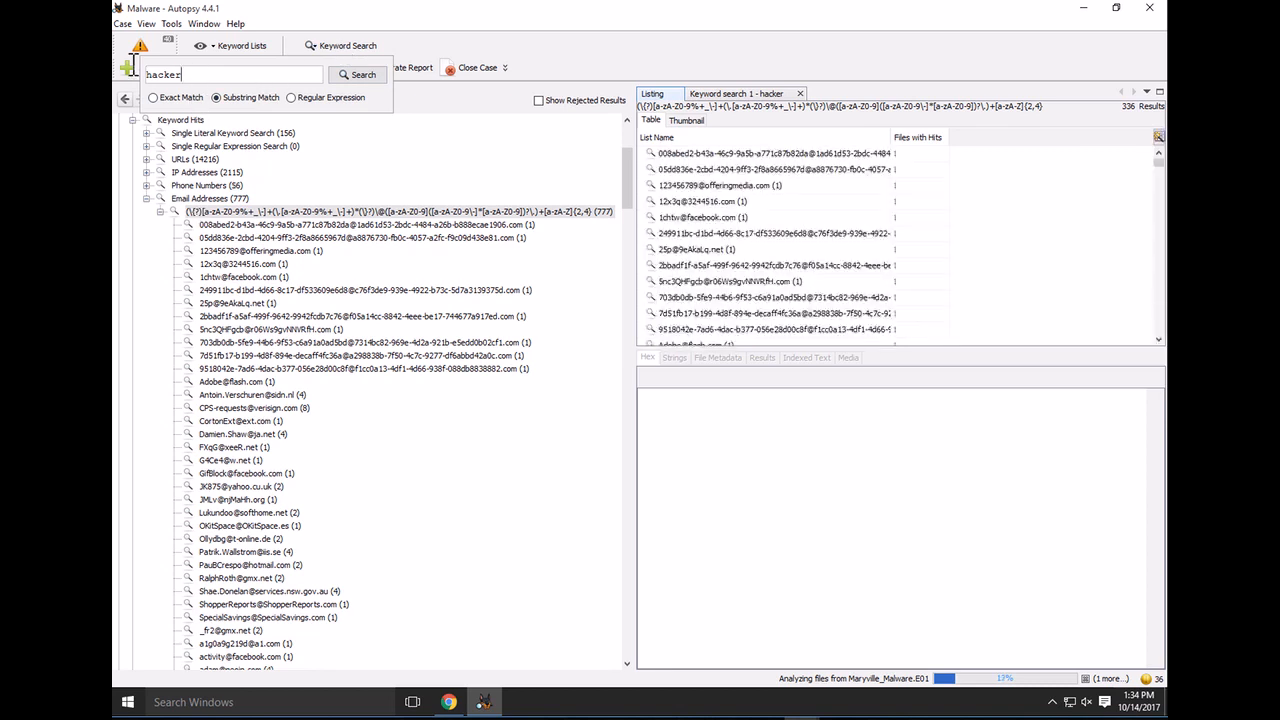
drag(133, 65, 127, 66)
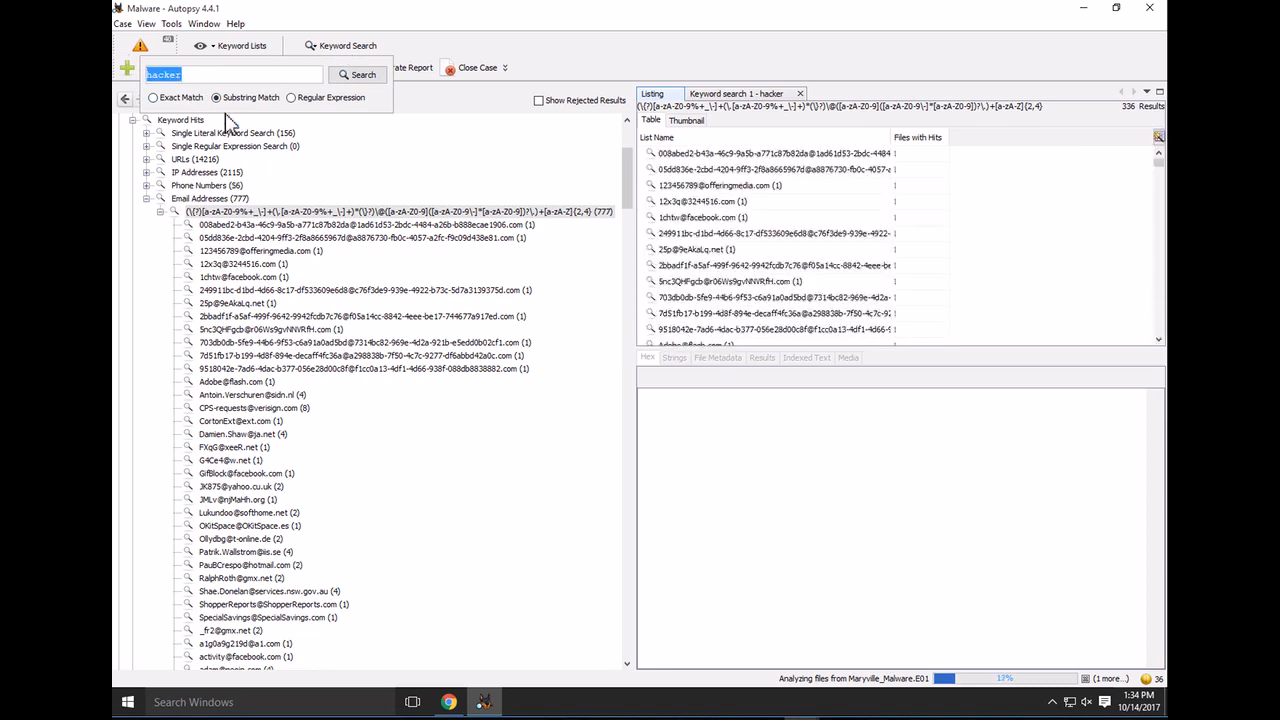
click(365, 75)
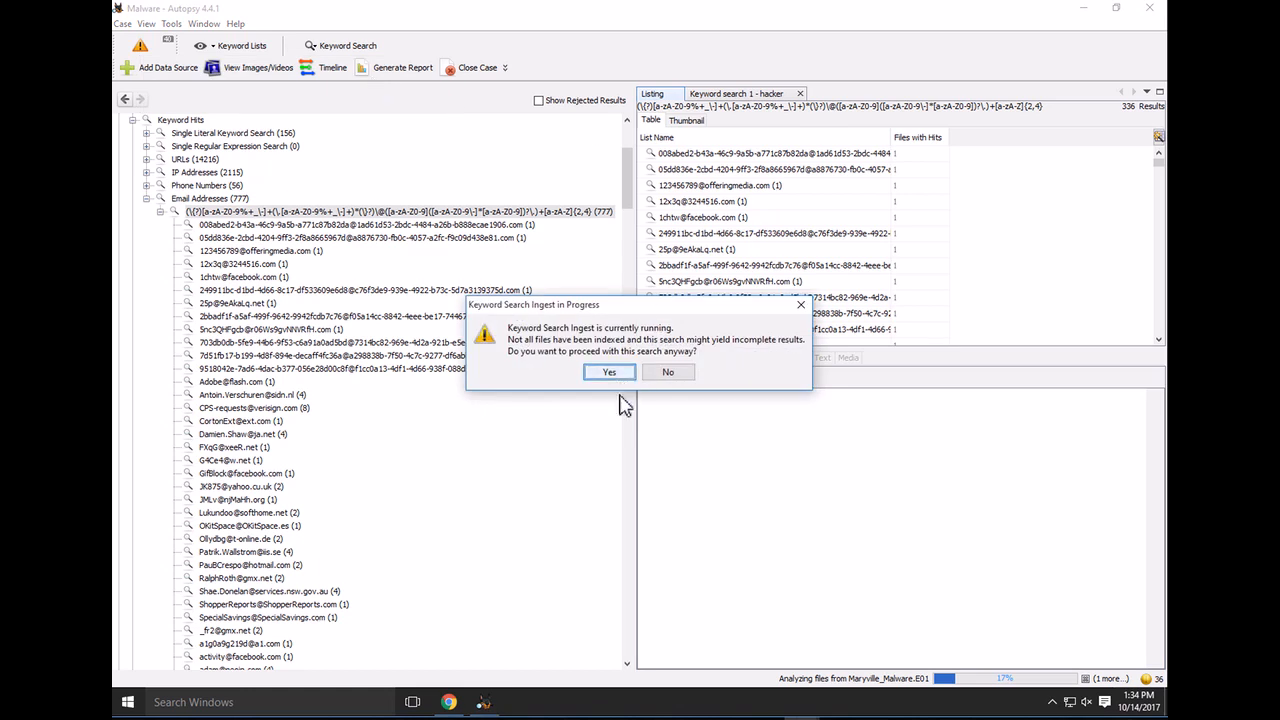
click(612, 372)
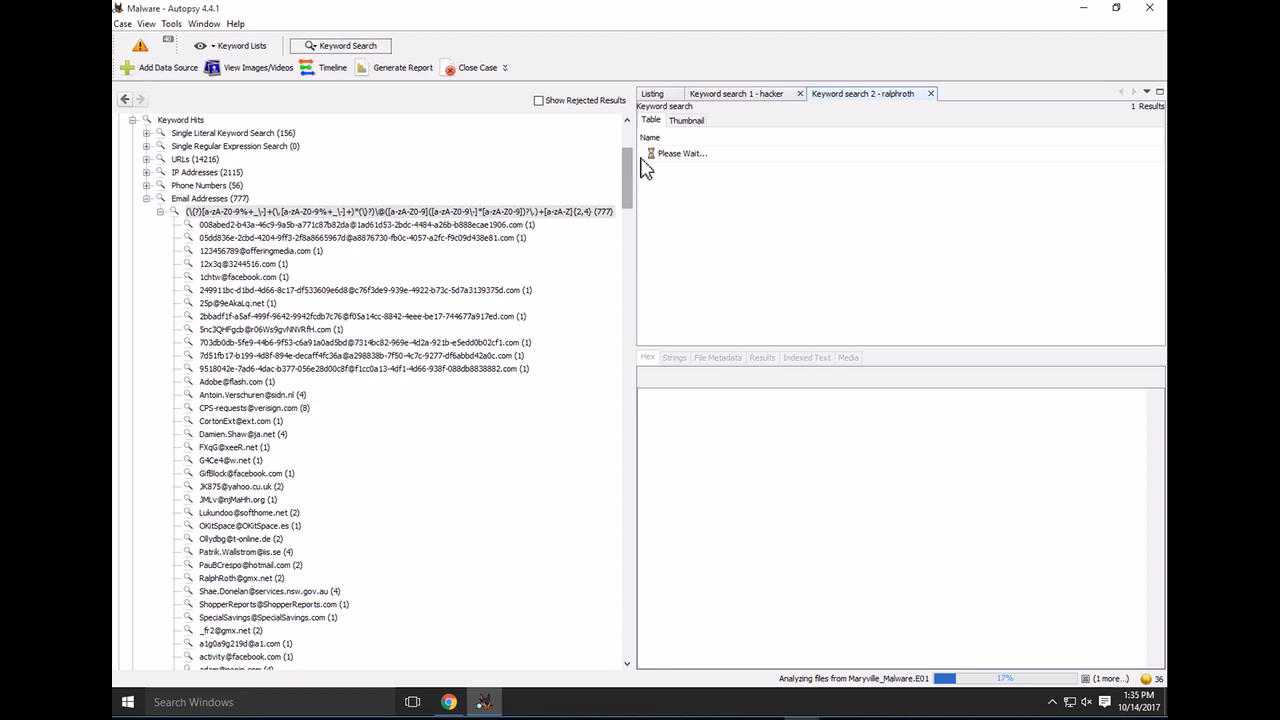
Widen the results pane and review the first THANKS file's matching text and metadata
drag(448, 167, 424, 168)
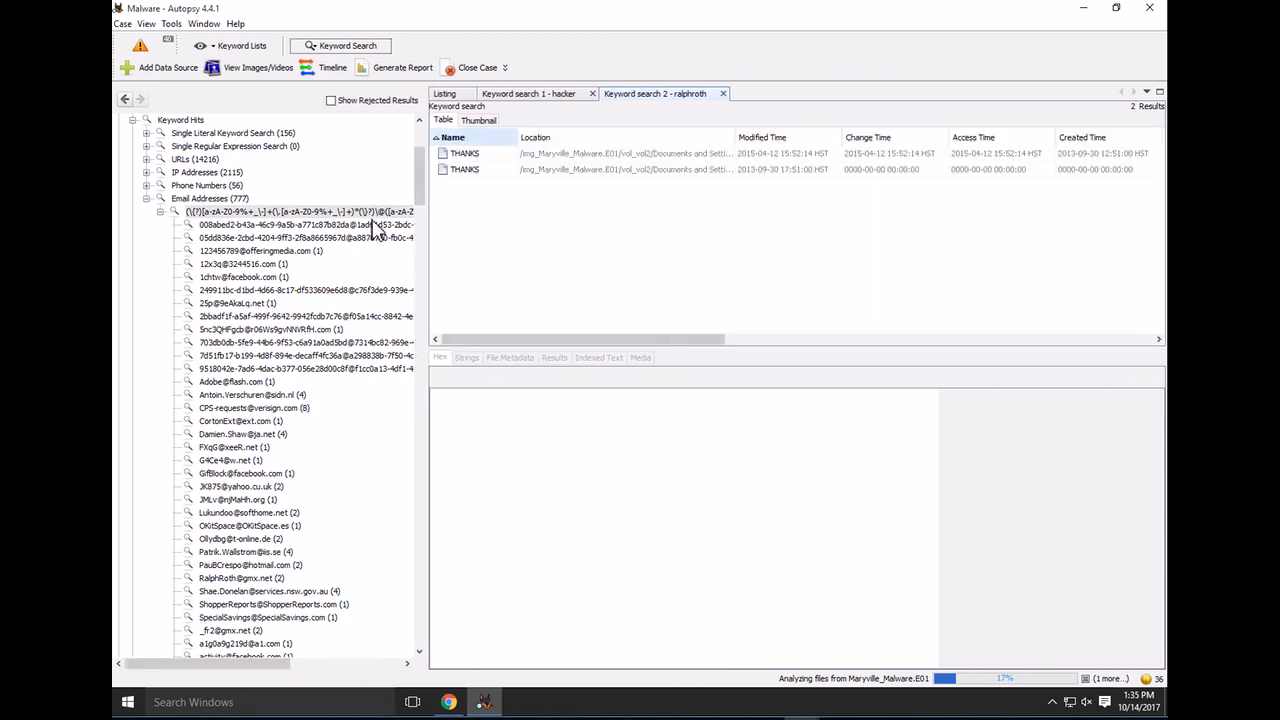
click(458, 158)
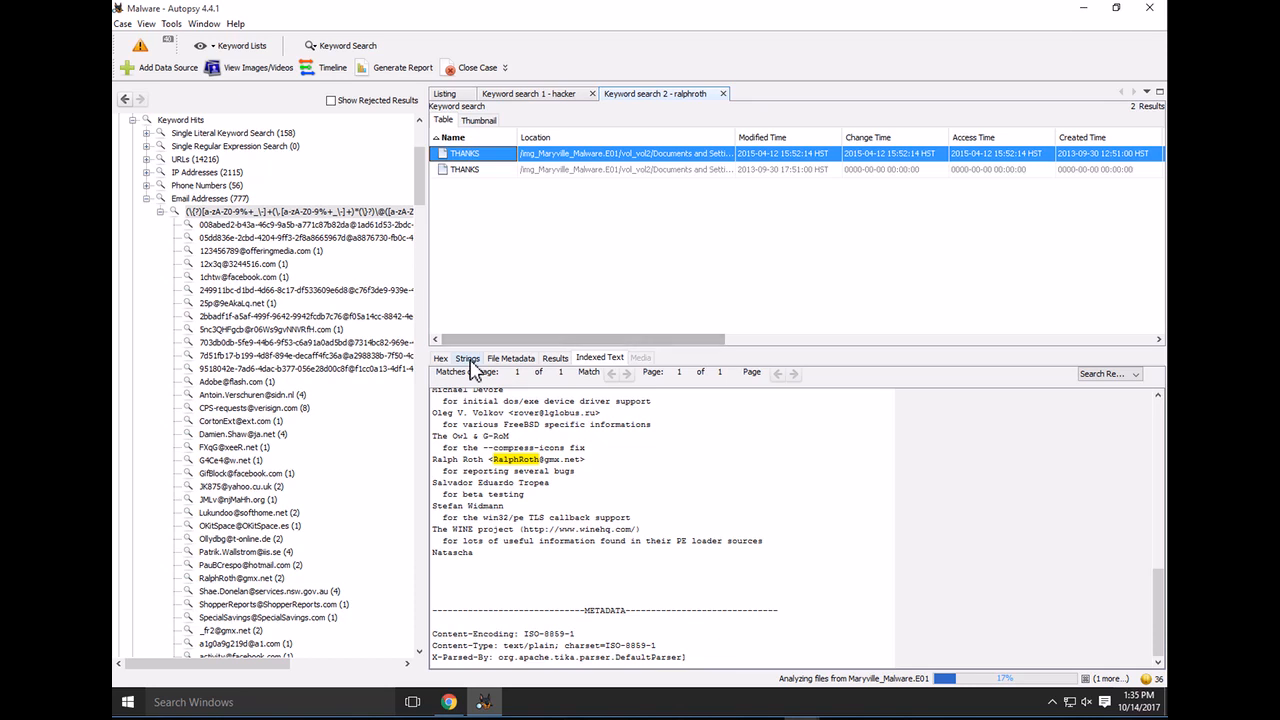
click(511, 360)
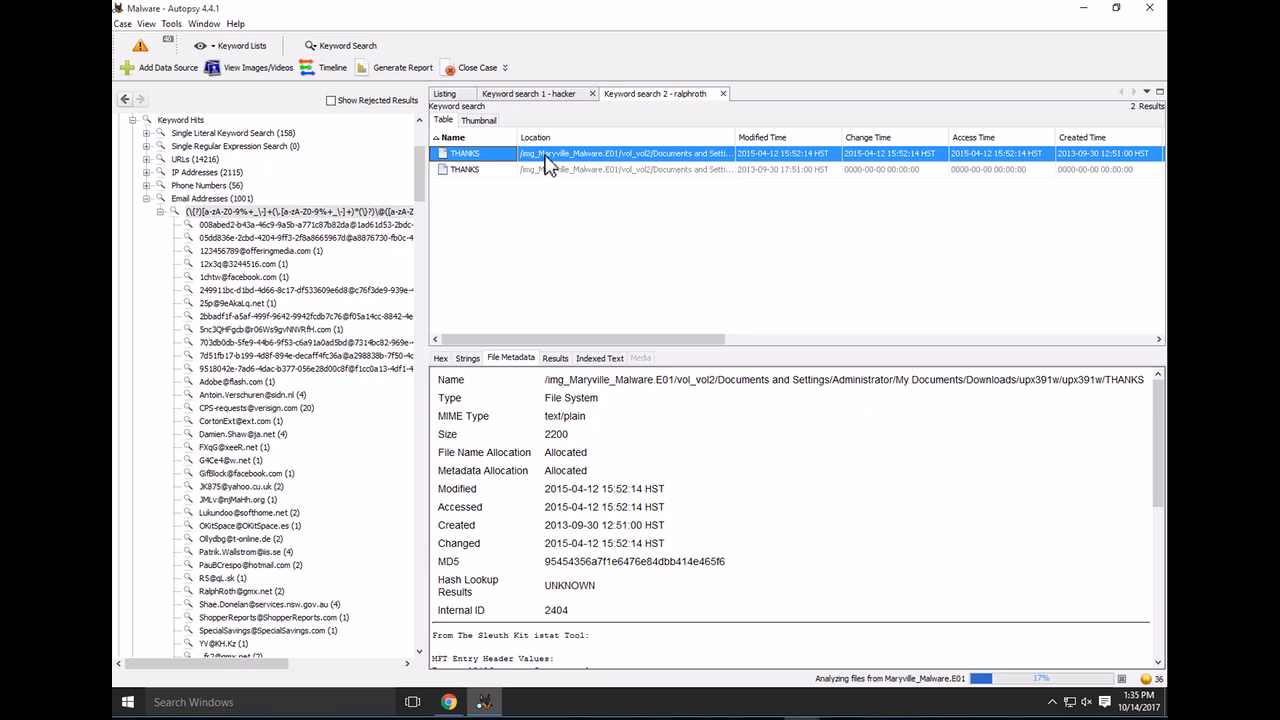
Show the second THANKS file's indexed text, scrolled to the top of the UPX credits
click(460, 171)
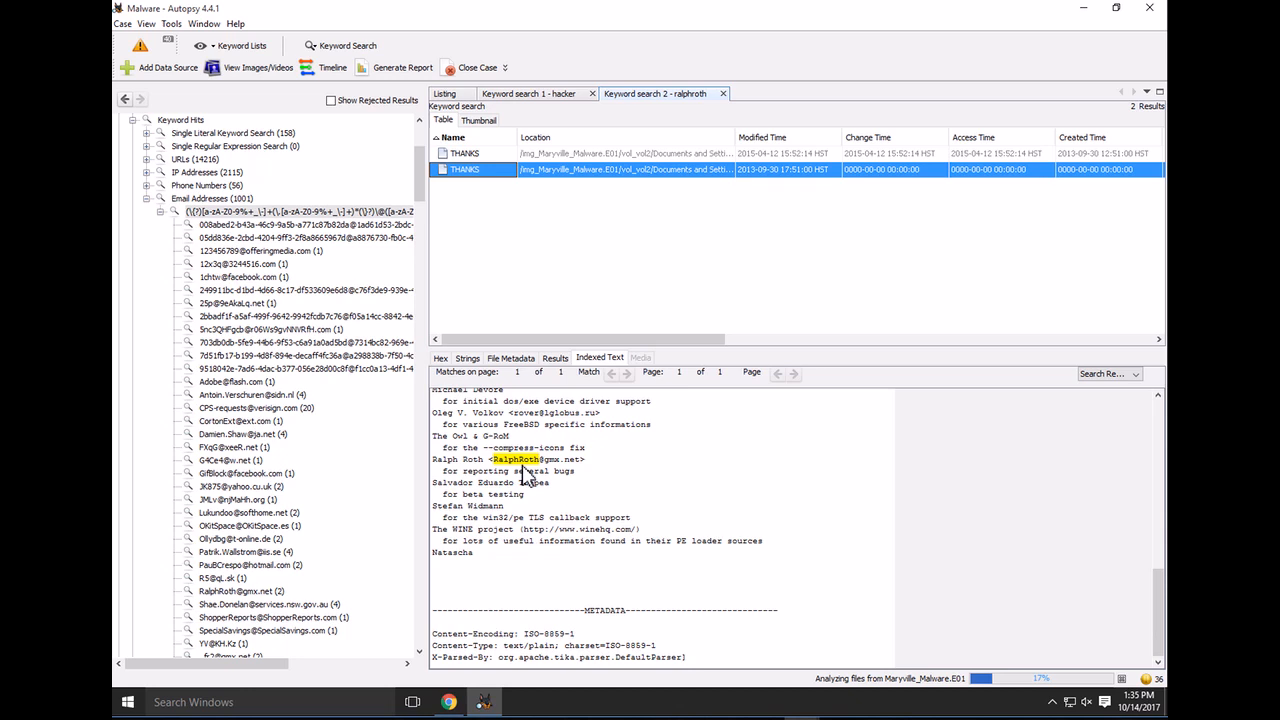
scroll(525, 475, up, 12)
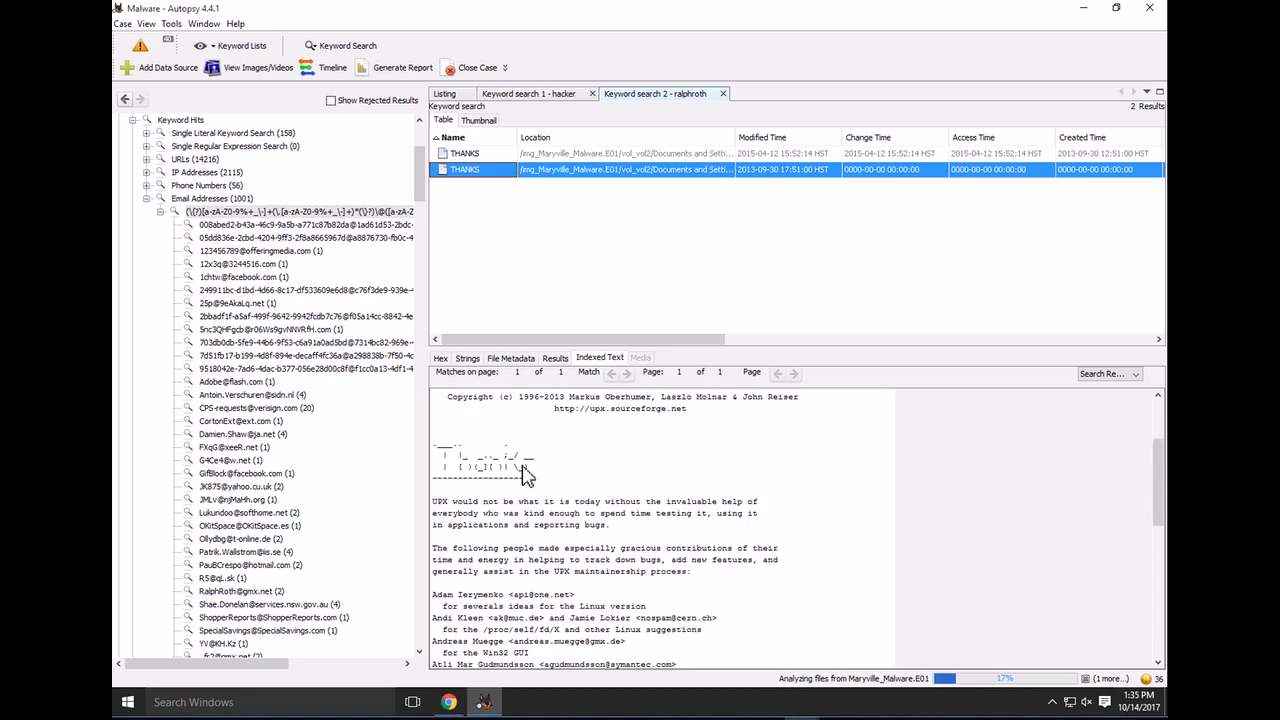
scroll(525, 475, up, 4)
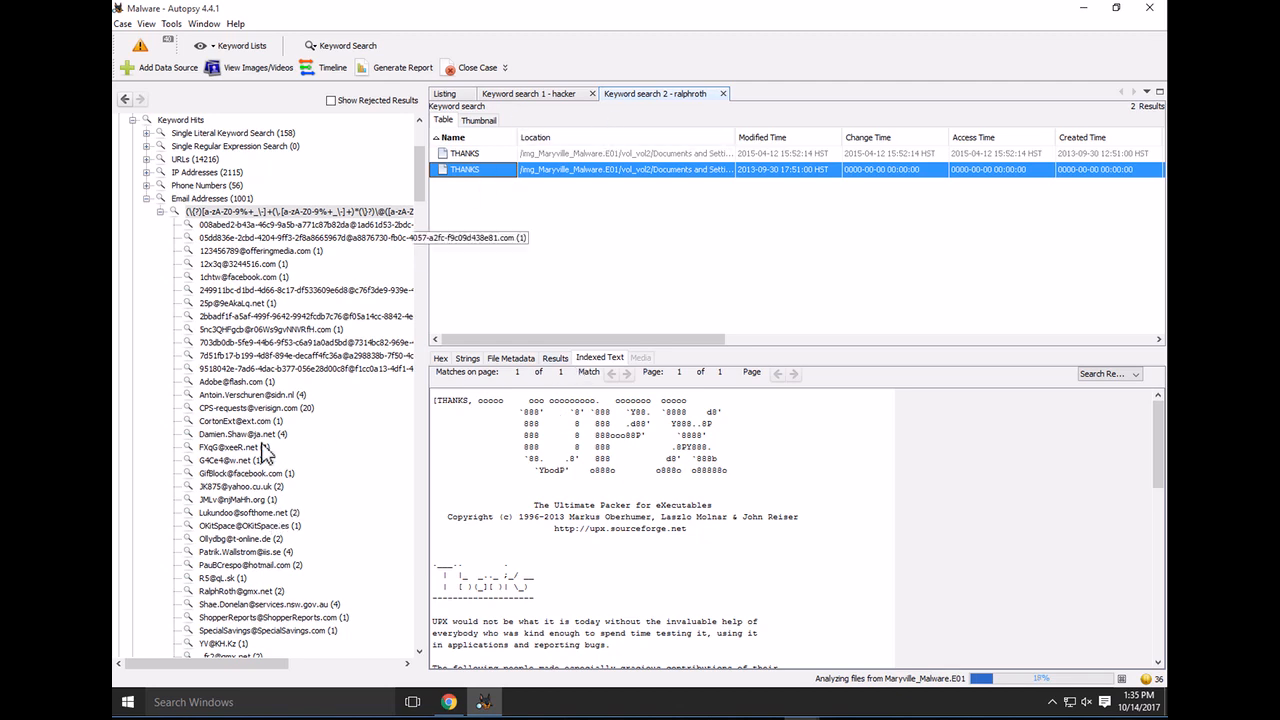
click(146, 199)
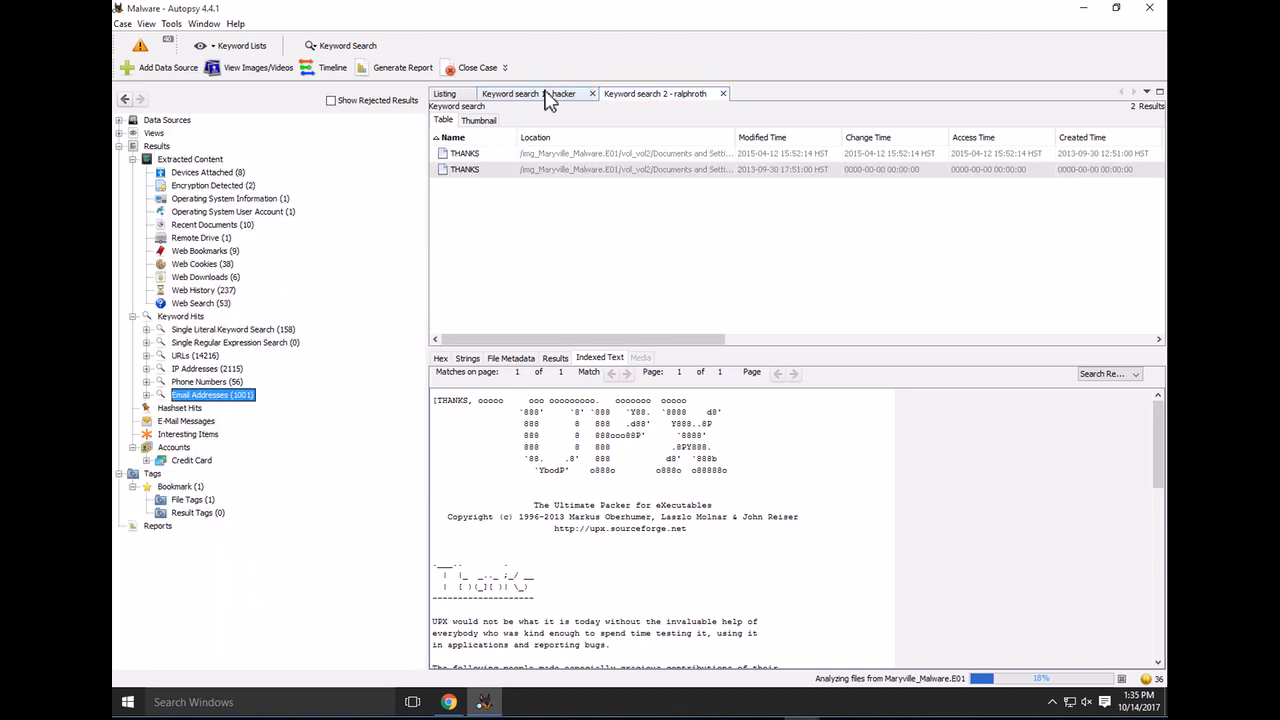
click(342, 47)
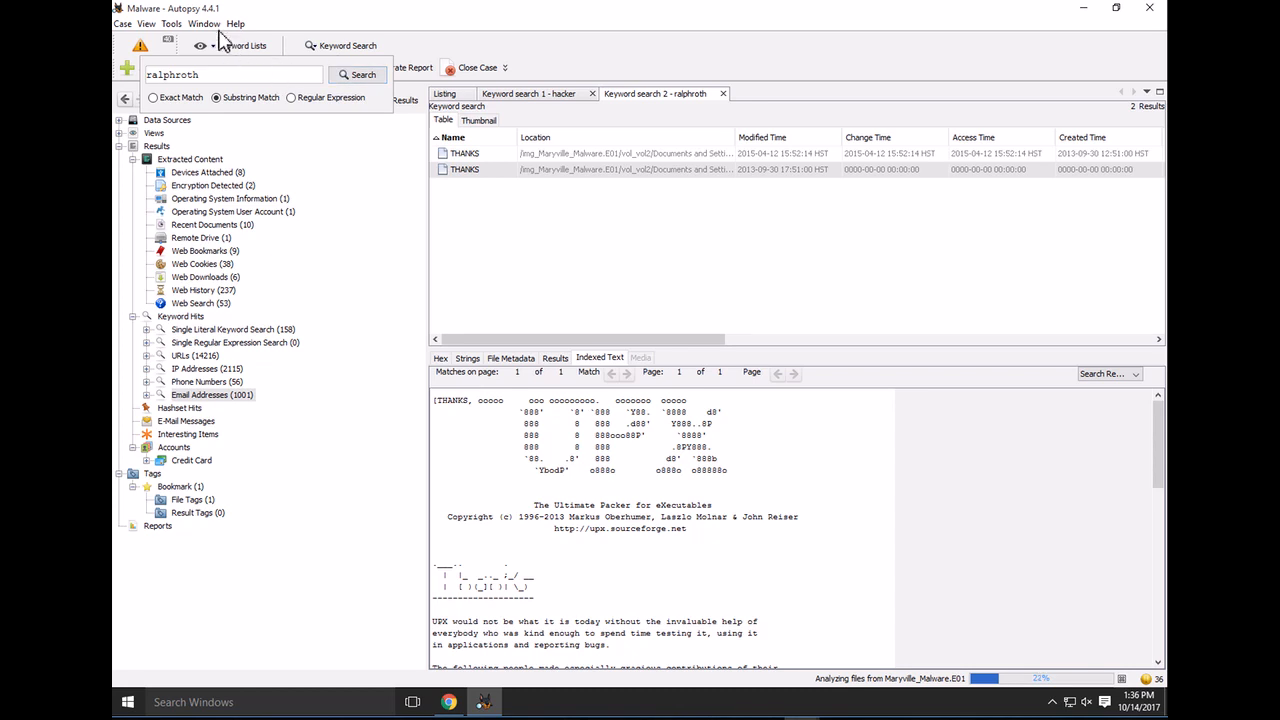
click(172, 23)
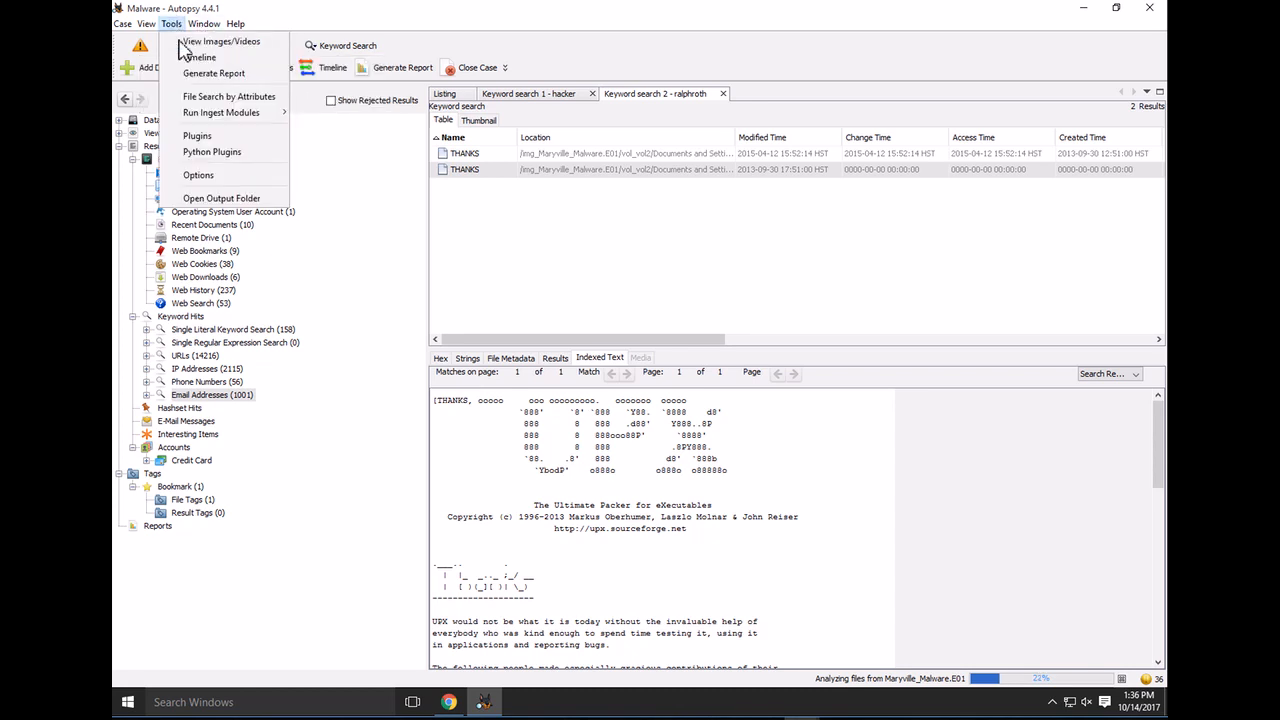
mouse_move(208, 116)
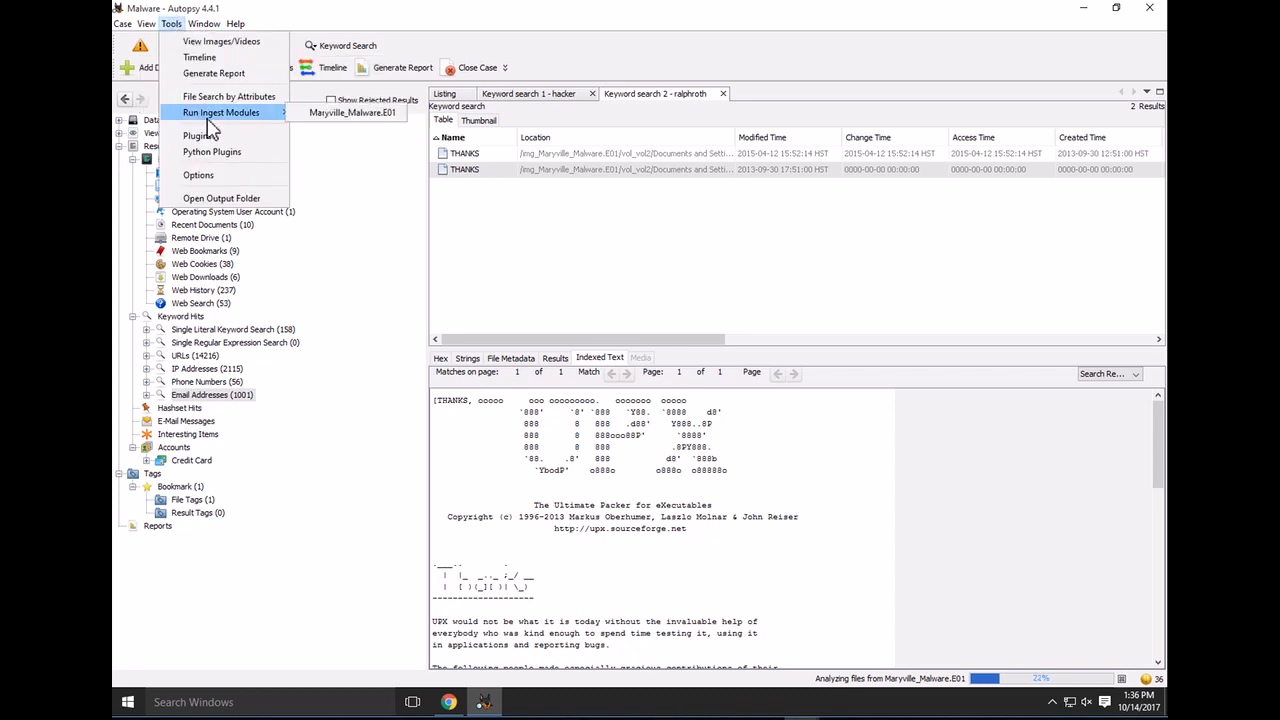
click(200, 178)
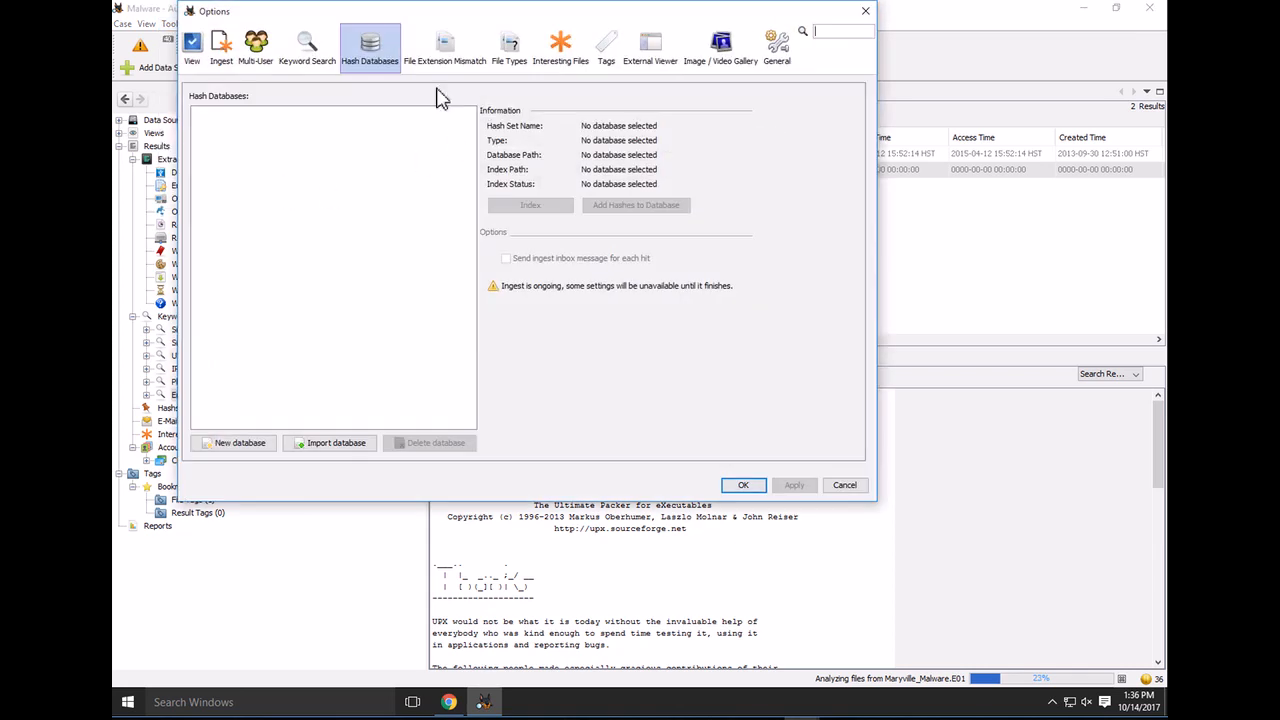
click(313, 62)
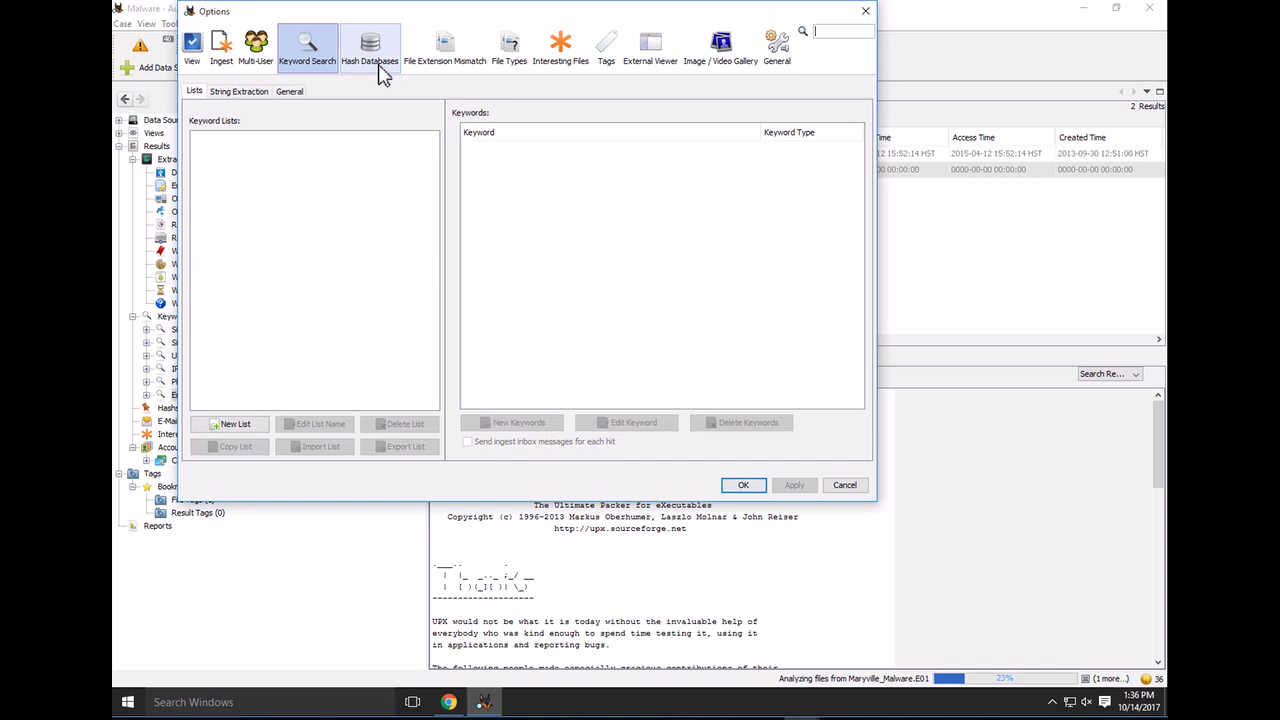
click(222, 52)
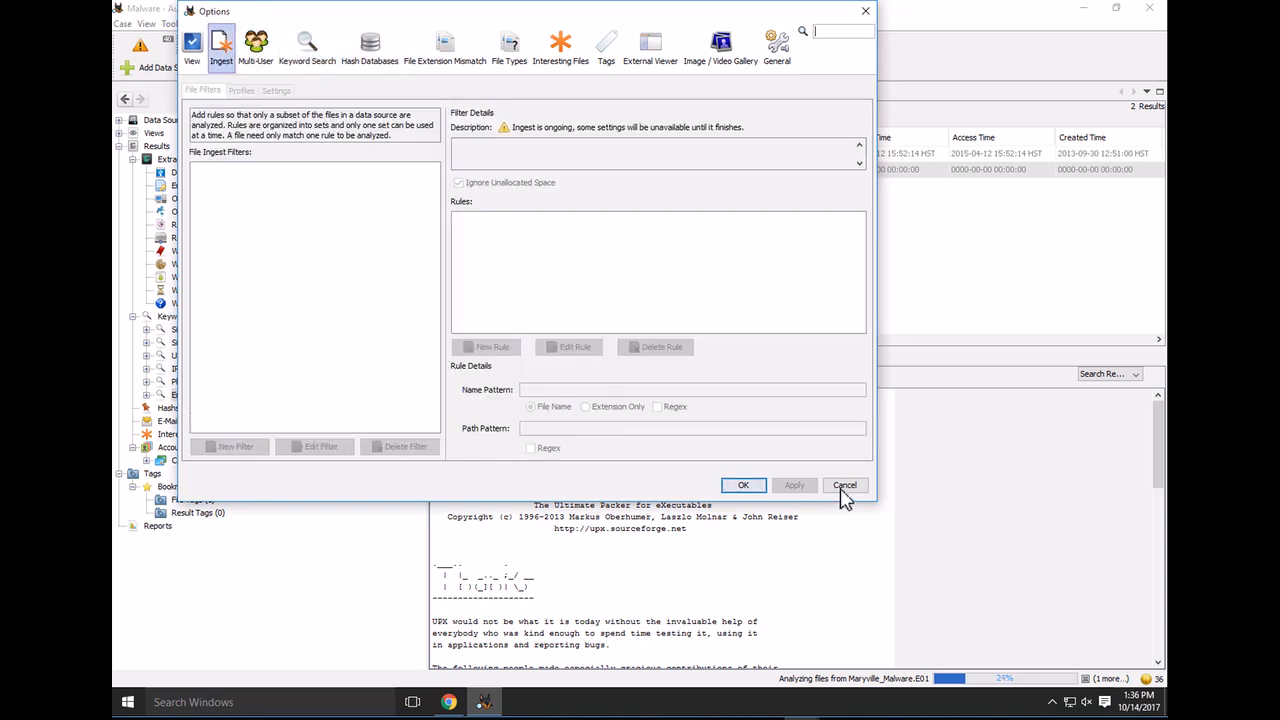
key(Escape)
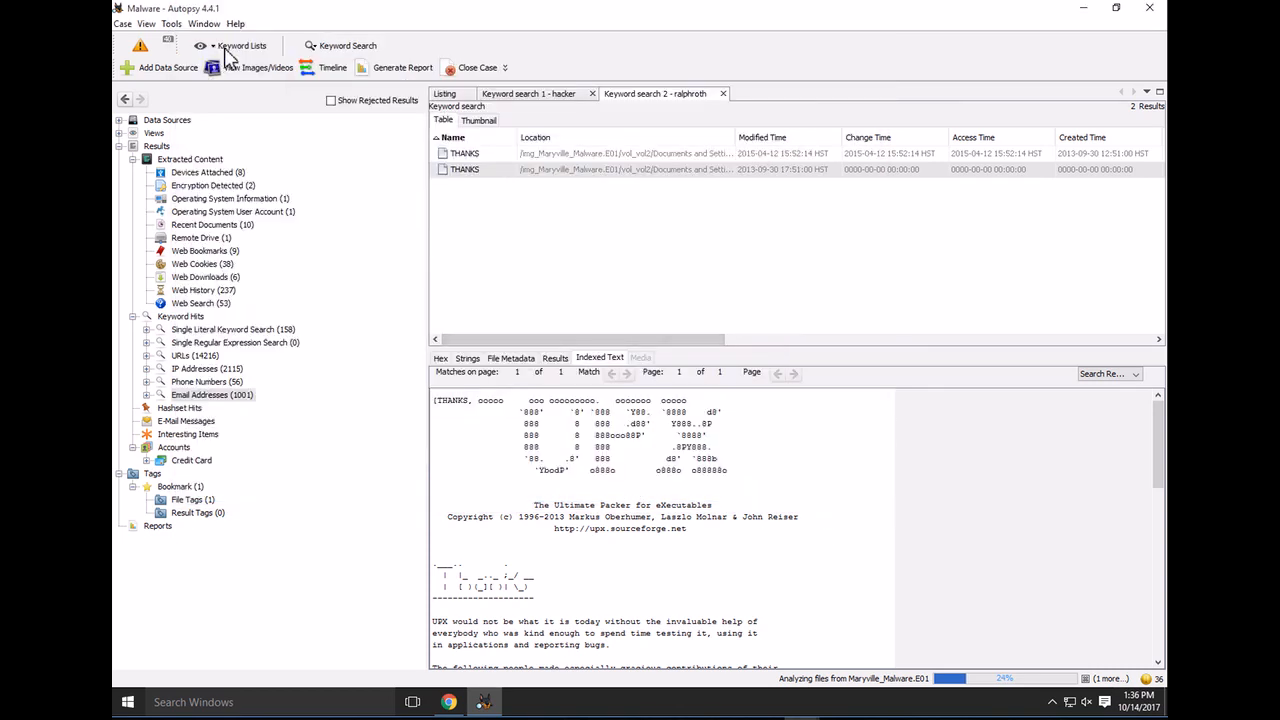
click(230, 50)
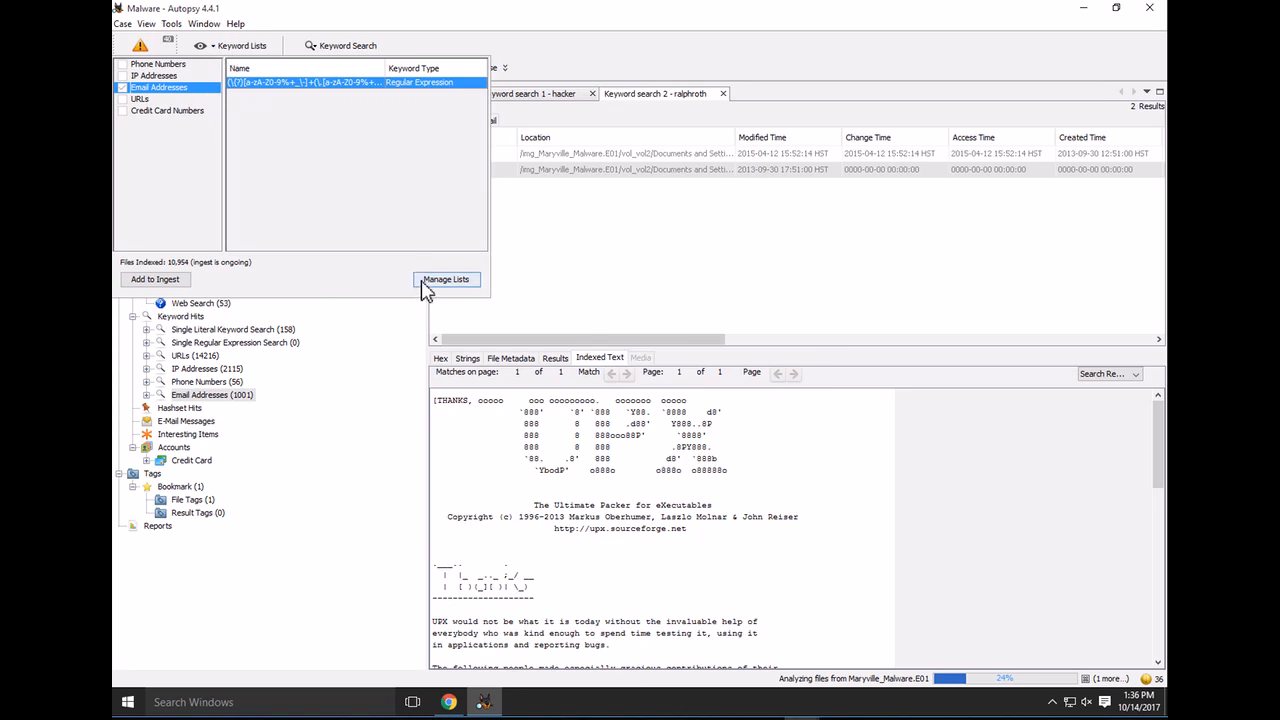
click(645, 290)
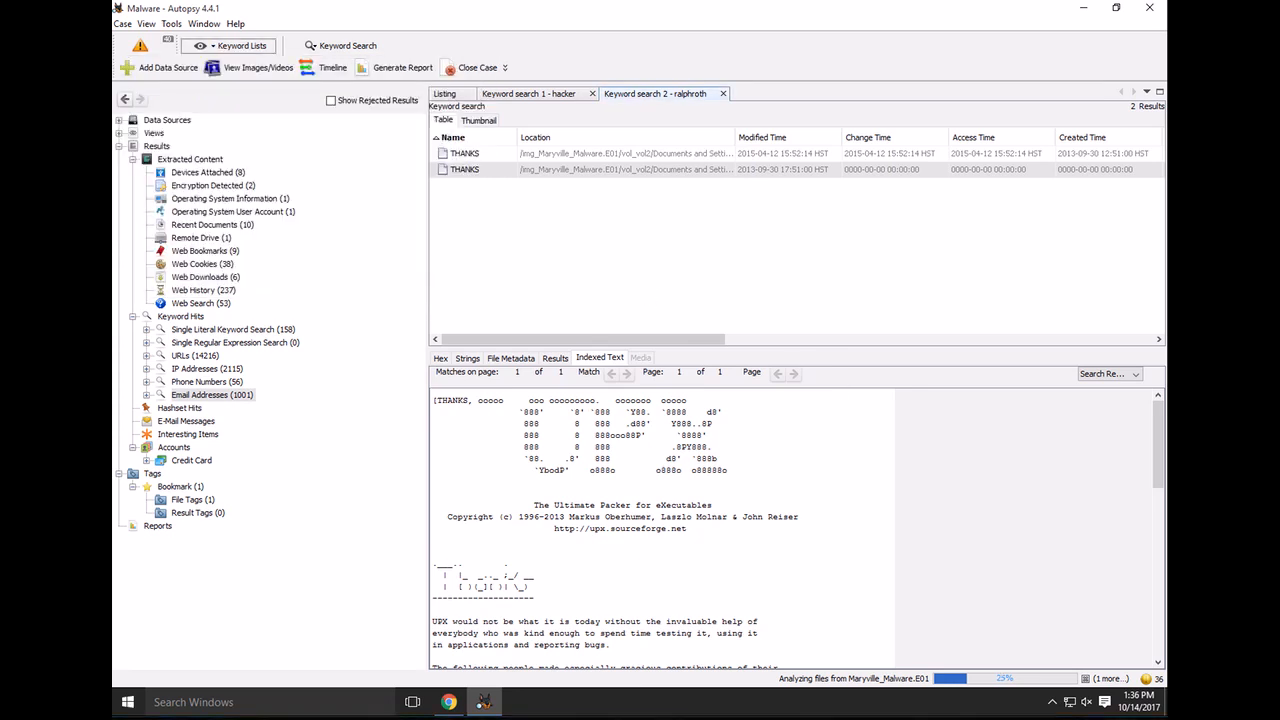